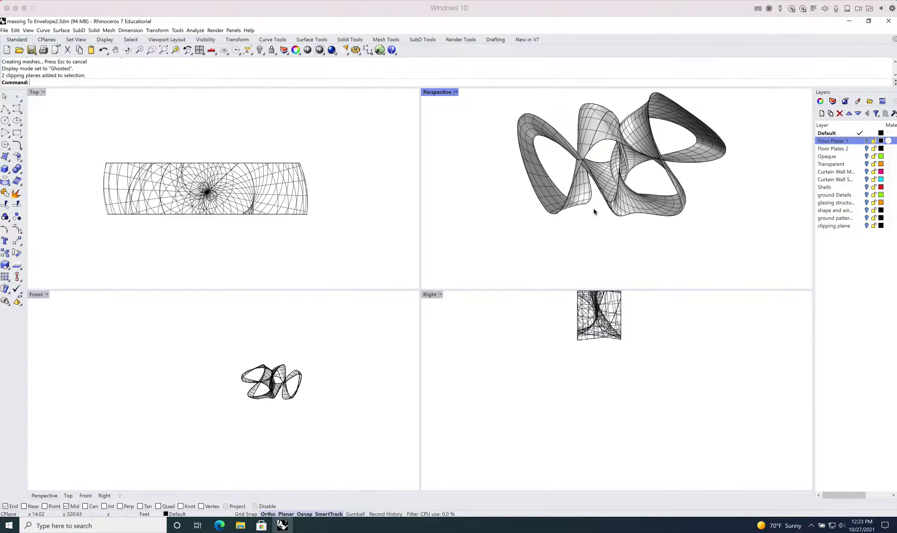
Show the "shape and wir..." layer briefly to view the full source surfaces around the ribbon massing, and hide it again
mouse_move(617, 214)
right_down()
mouse_move(604, 216)
mouse_move(648, 223)
mouse_move(633, 220)
right_up()
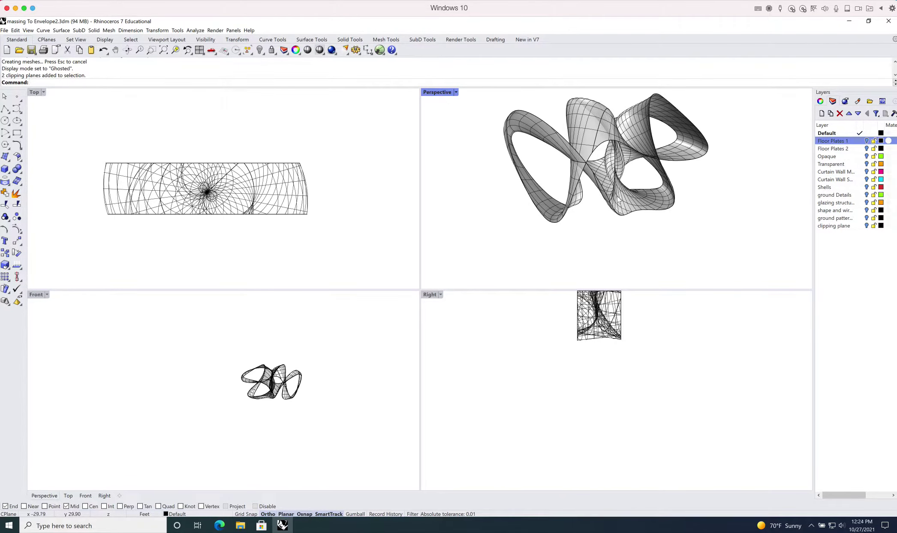
right_drag(616, 201, 609, 219)
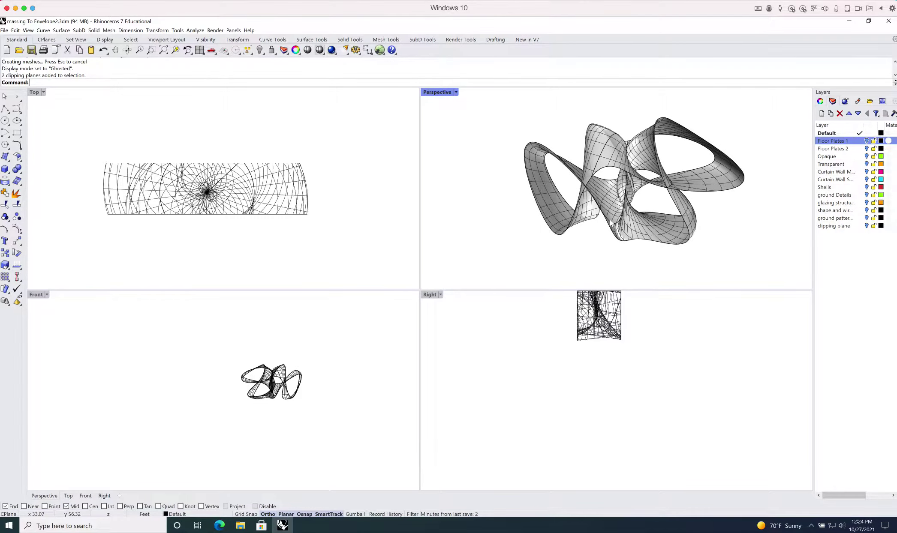
right_drag(611, 223, 686, 235)
click(866, 210)
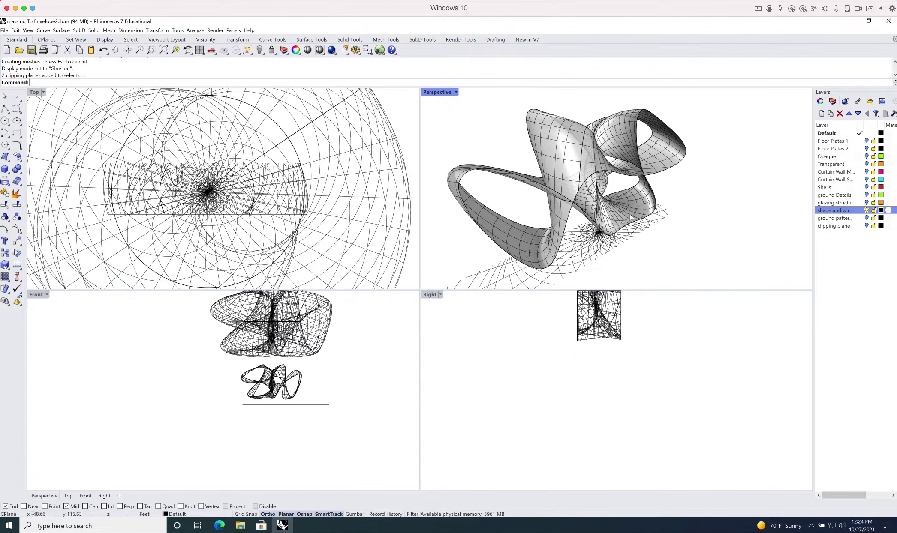
right_drag(630, 217, 651, 209)
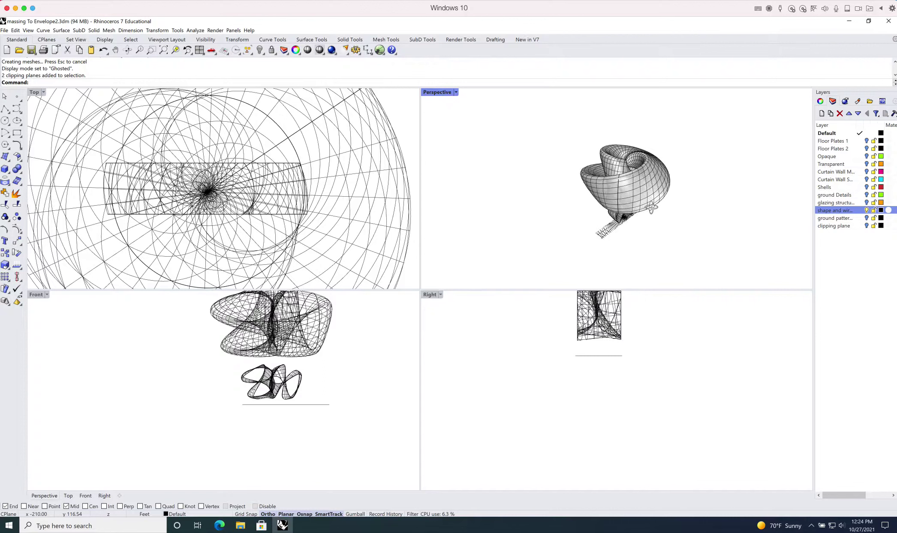
click(866, 210)
Maximize the Perspective viewport and examine the ribbon massing from several angles
scroll(621, 212, up, 4)
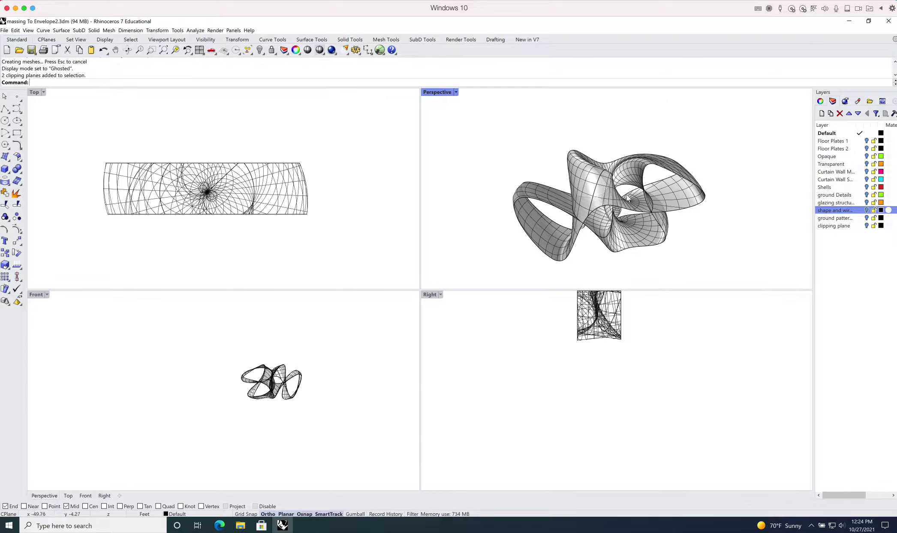
right_drag(627, 197, 684, 203)
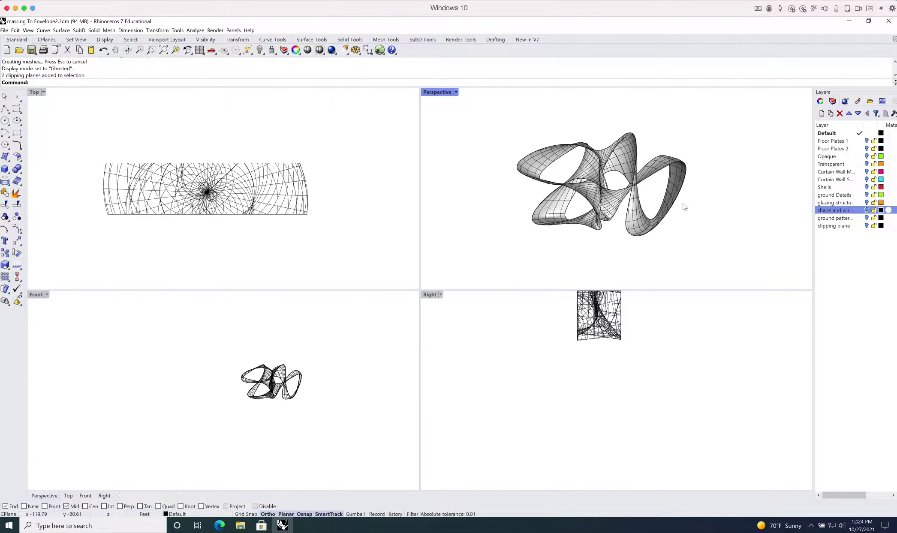
scroll(619, 218, up, 2)
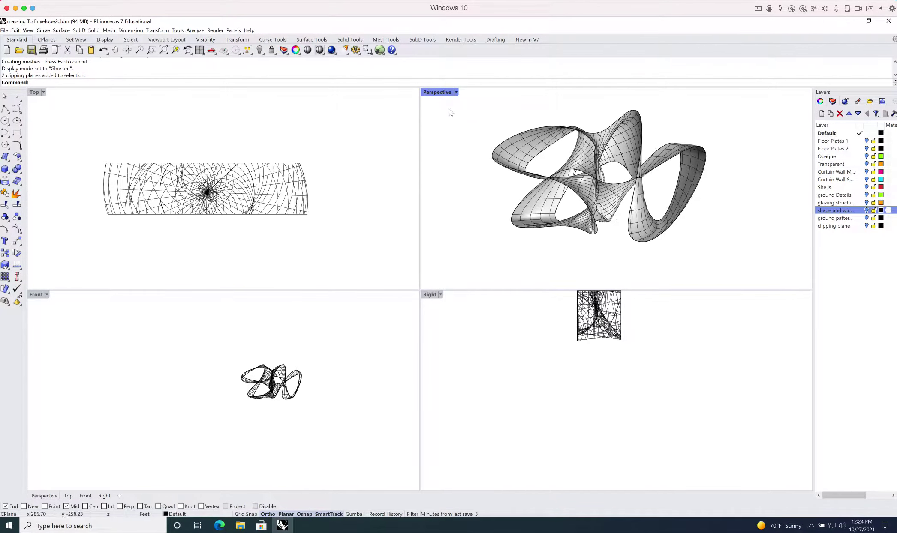
double_click(436, 93)
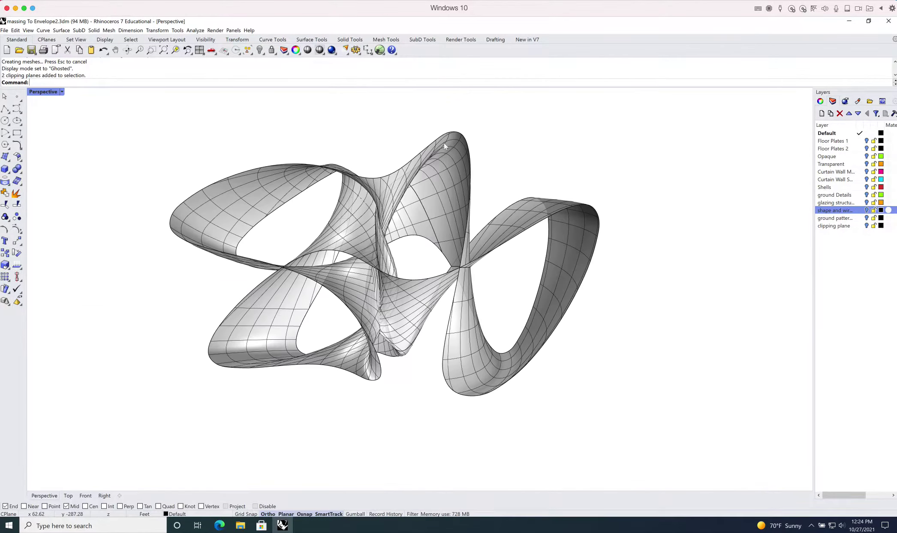
right_drag(530, 313, 660, 226)
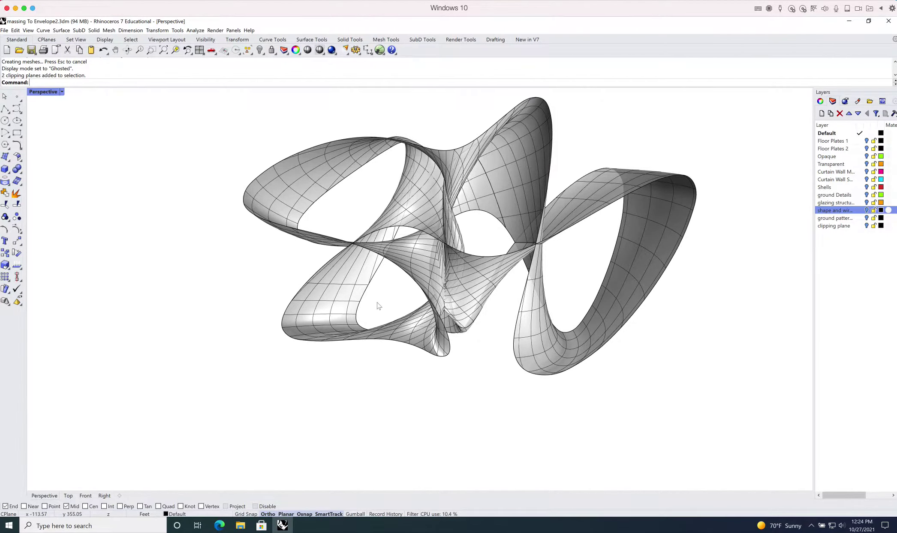
right_drag(378, 306, 409, 211)
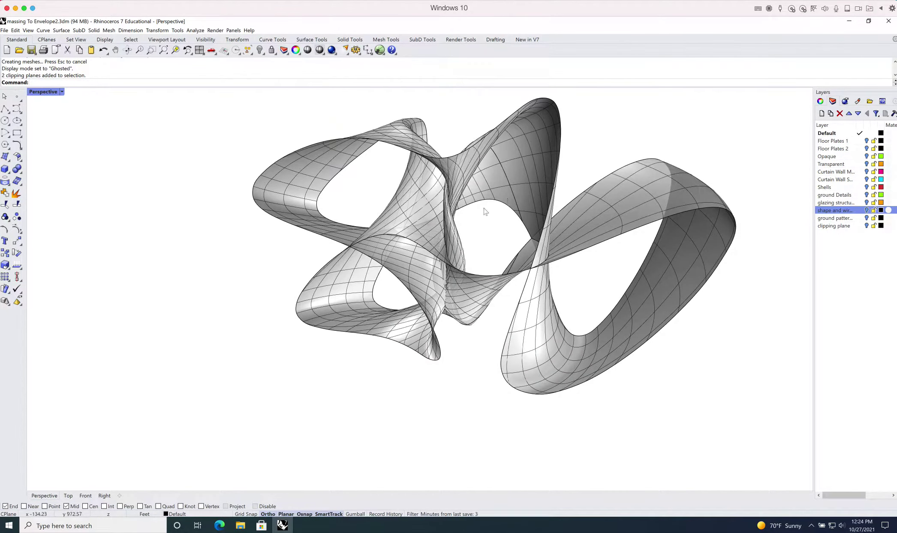
right_drag(520, 296, 524, 278)
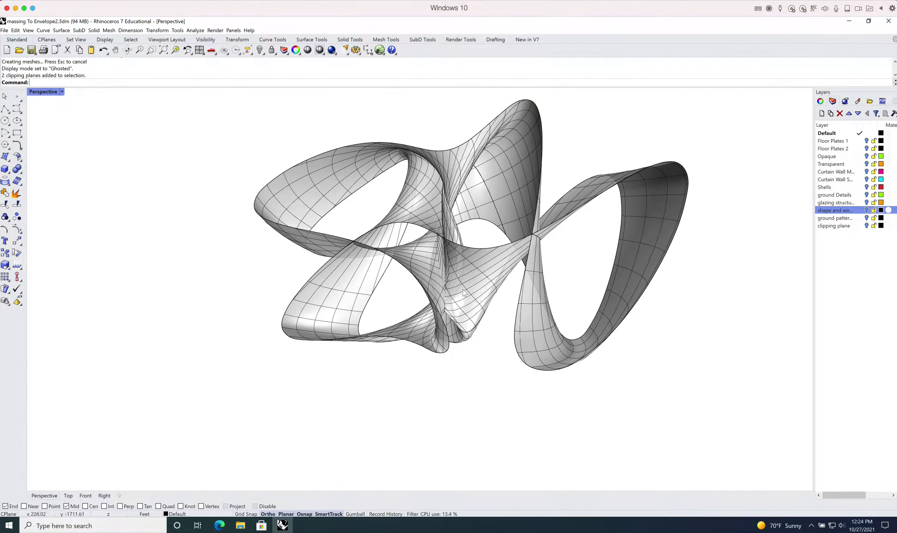
scroll(483, 341, up, 2)
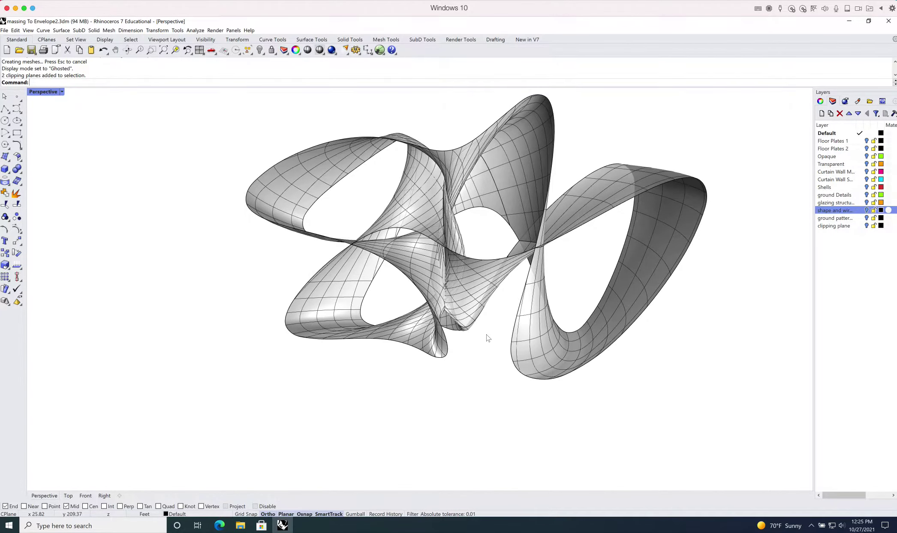
right_drag(487, 339, 487, 330)
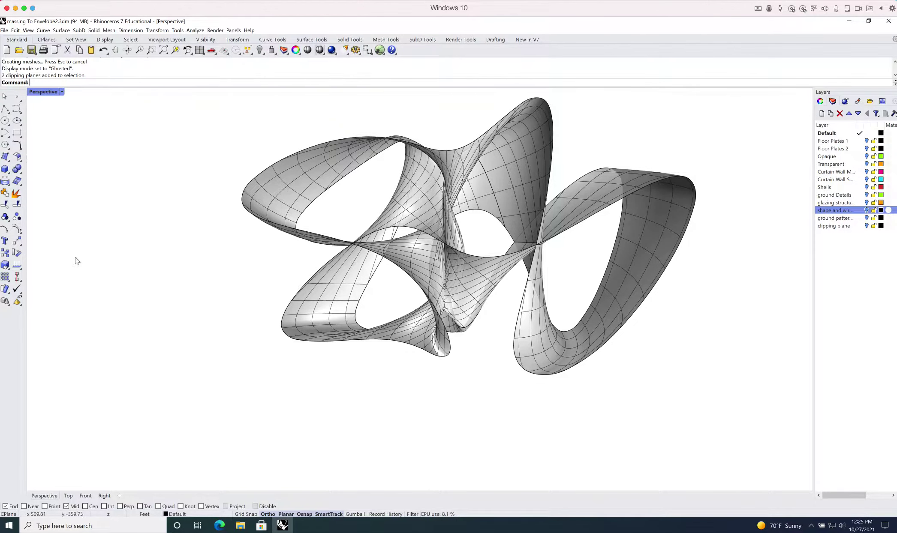
Try to draw an ellipse centred just below the ribbon massing, disabling all object snaps
click(17, 120)
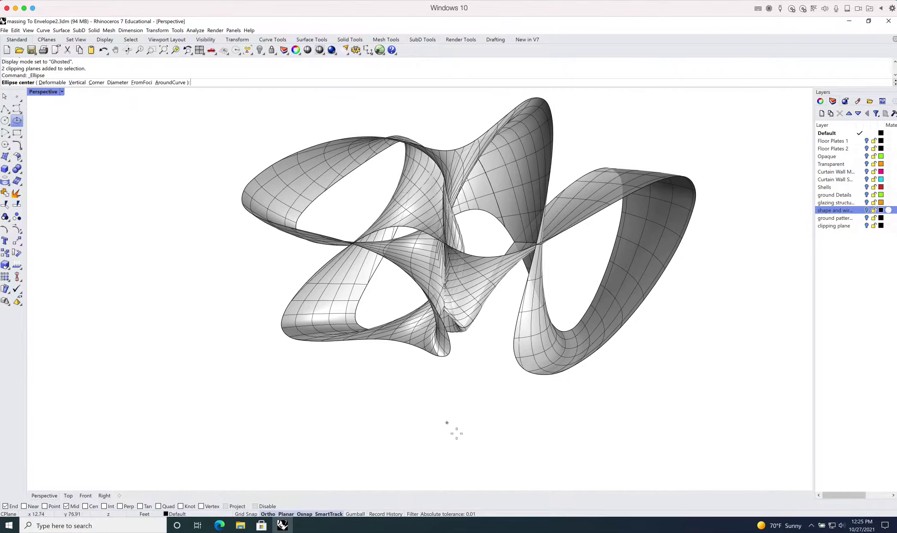
click(444, 370)
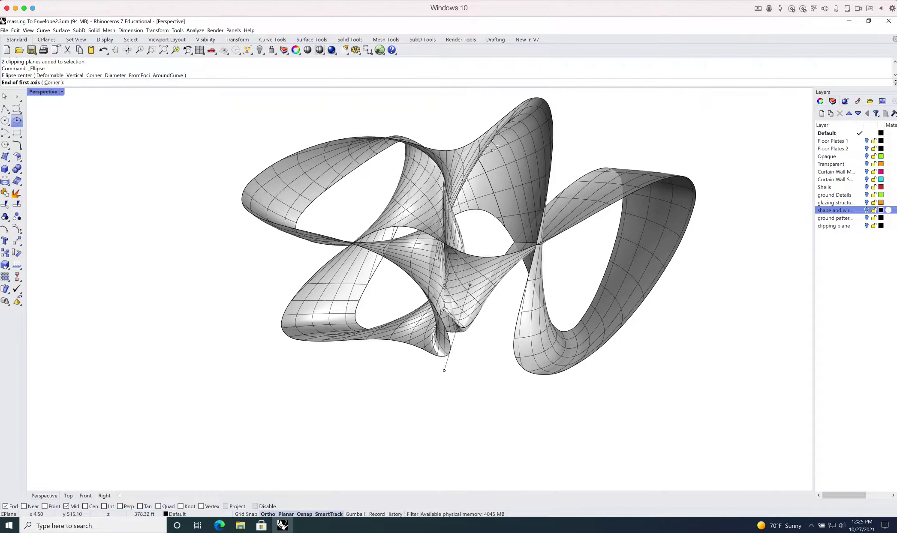
click(263, 506)
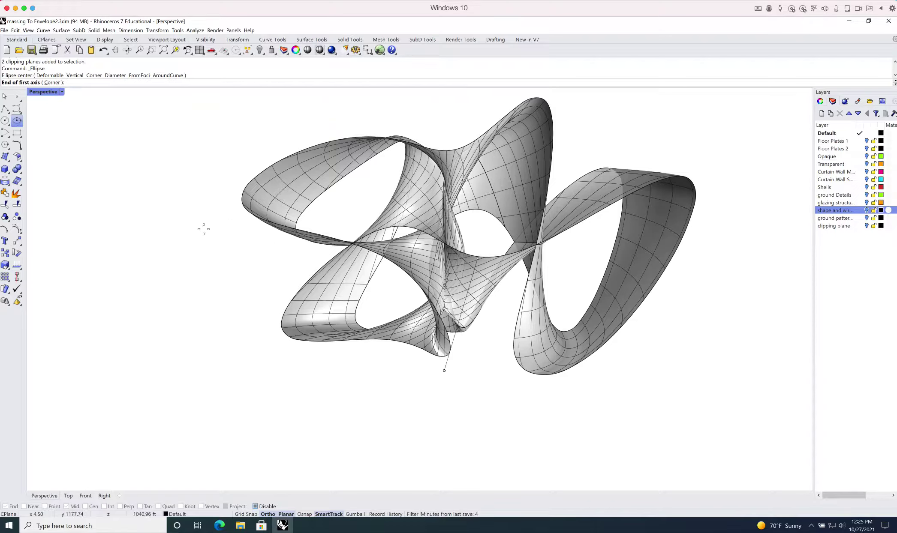
key(Escape)
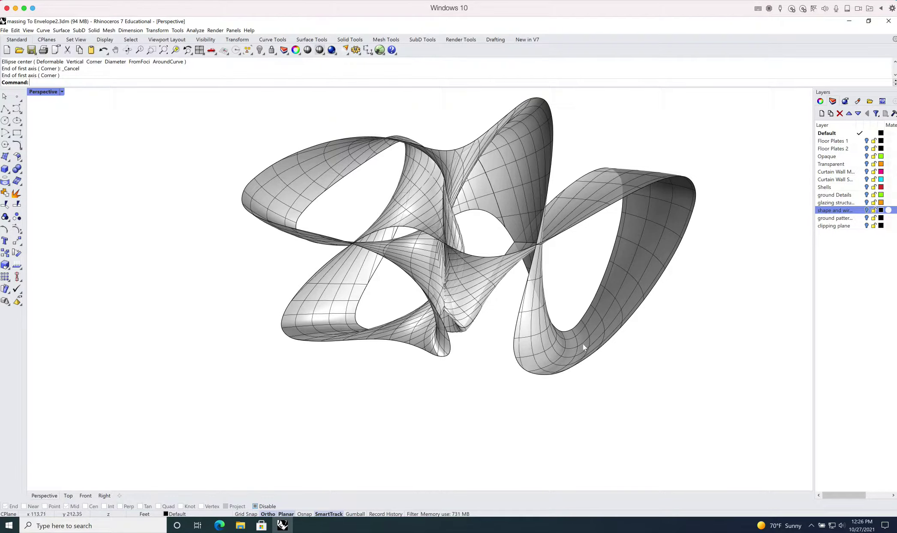
Turn on the Floor Plates 1 and Floor Plates 2 layers to show the slabs inside the ribbon massing
right_drag(502, 375, 540, 374)
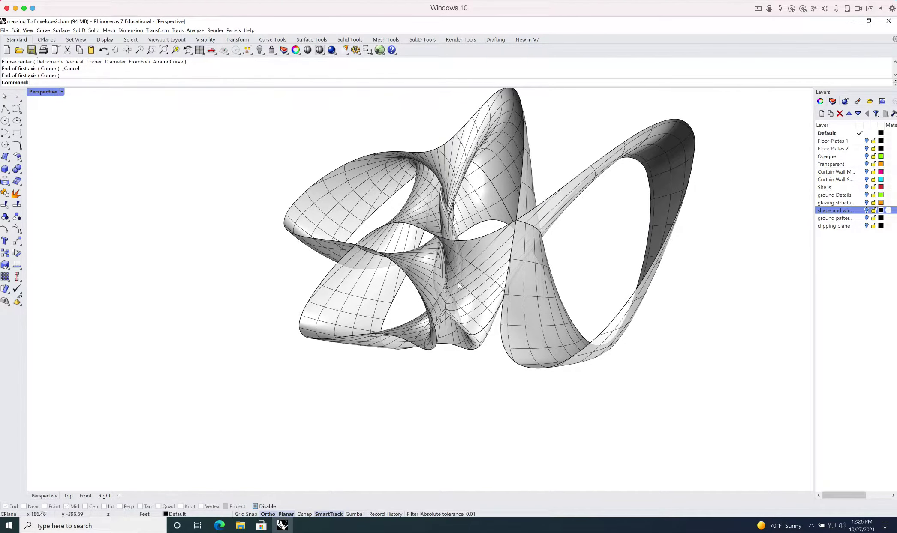
right_drag(489, 371, 506, 344)
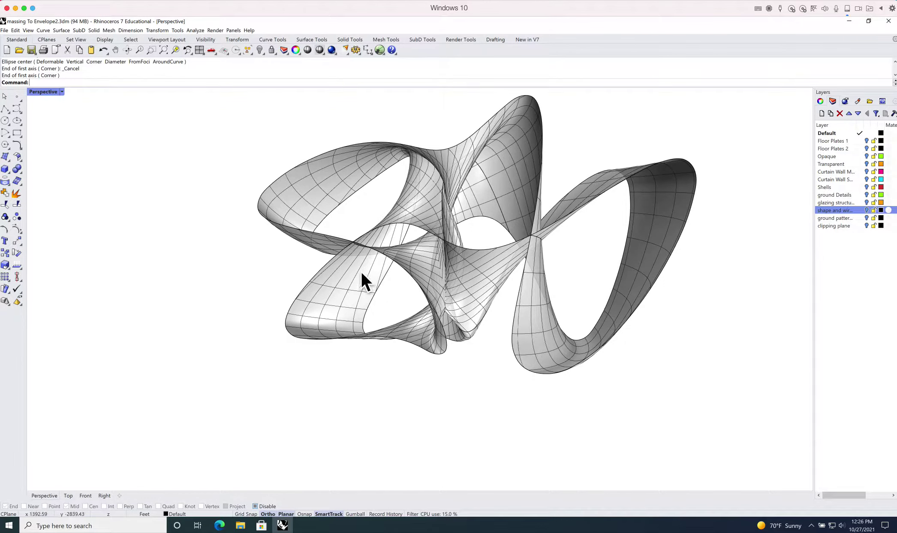
right_drag(475, 317, 483, 324)
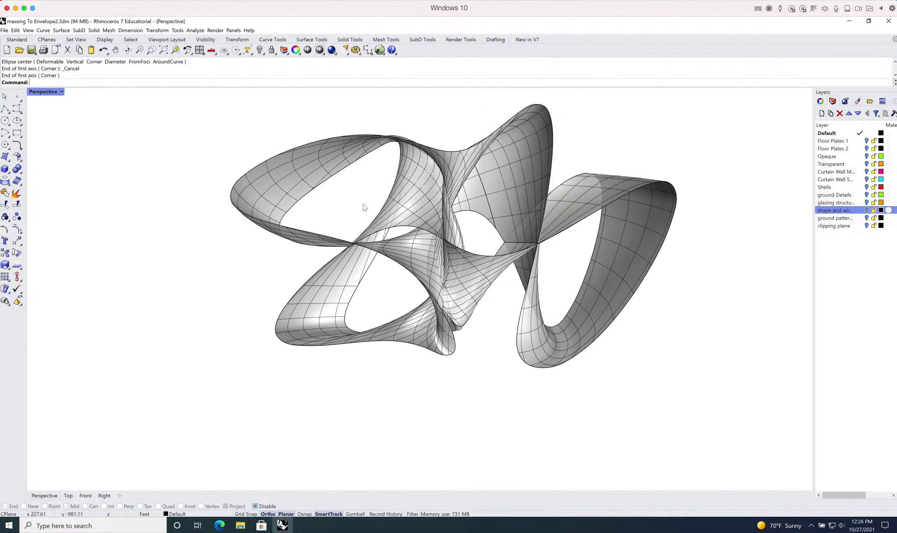
right_drag(497, 302, 522, 311)
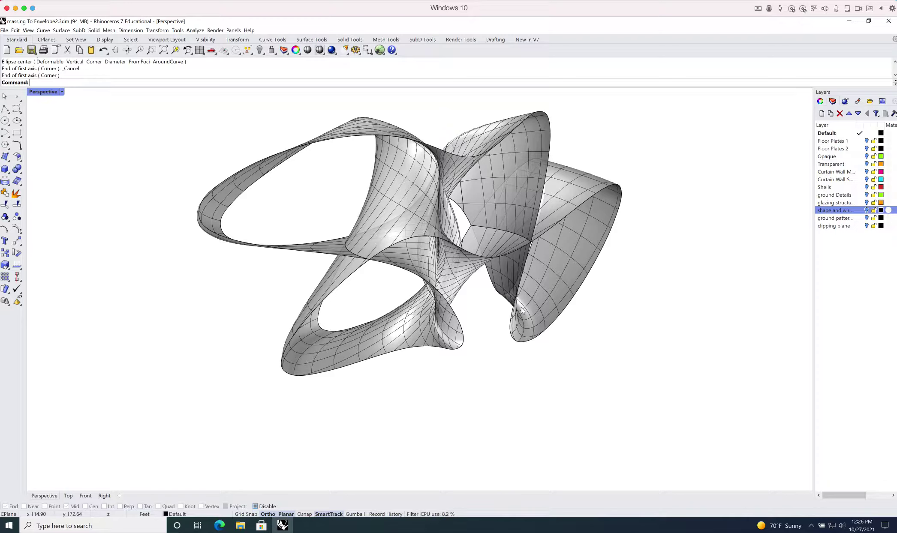
click(866, 141)
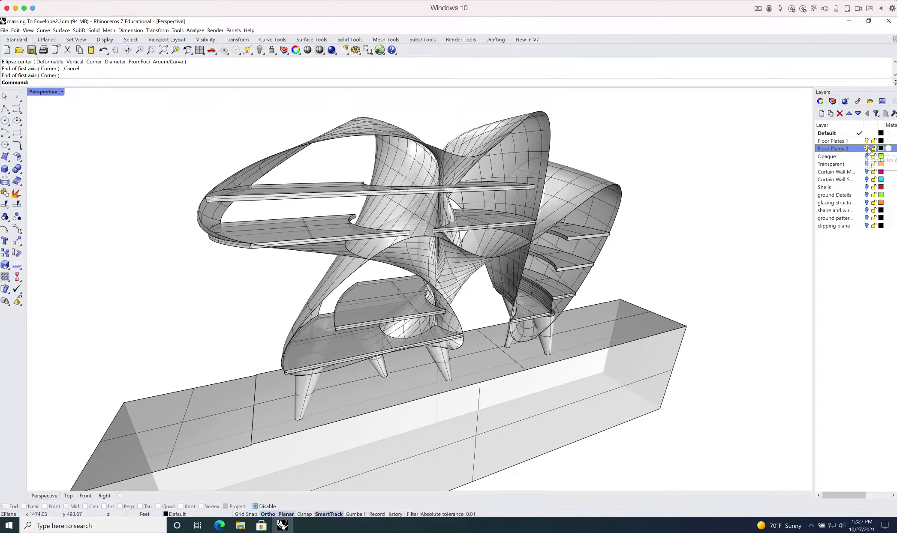
Examine how the floor plates meet the curved envelope, including the cut-outs around the central core and the stepped plates
right_drag(621, 276, 558, 264)
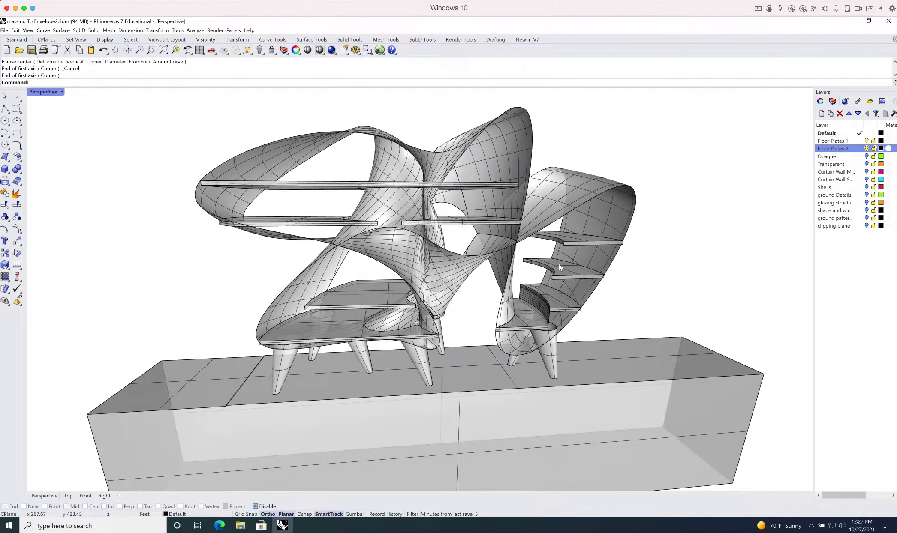
right_drag(480, 322, 343, 331)
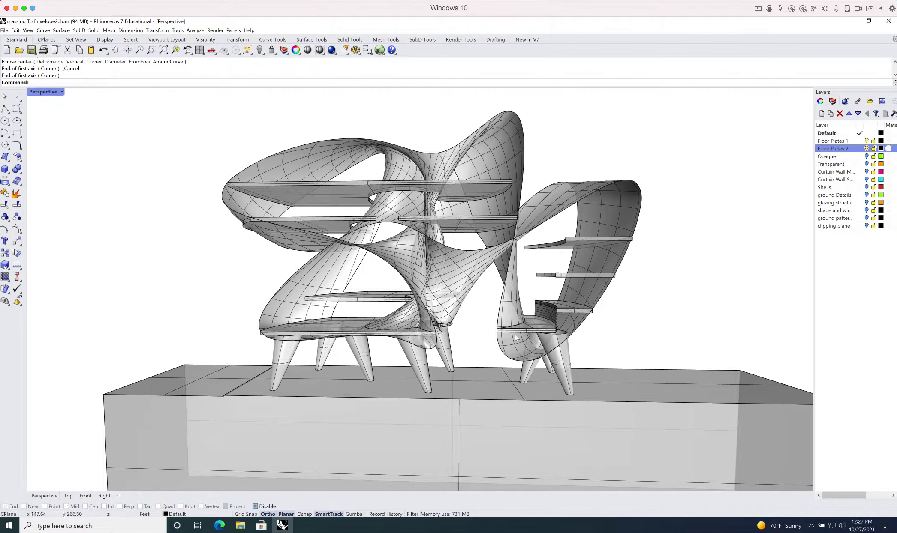
right_drag(495, 212, 207, 237)
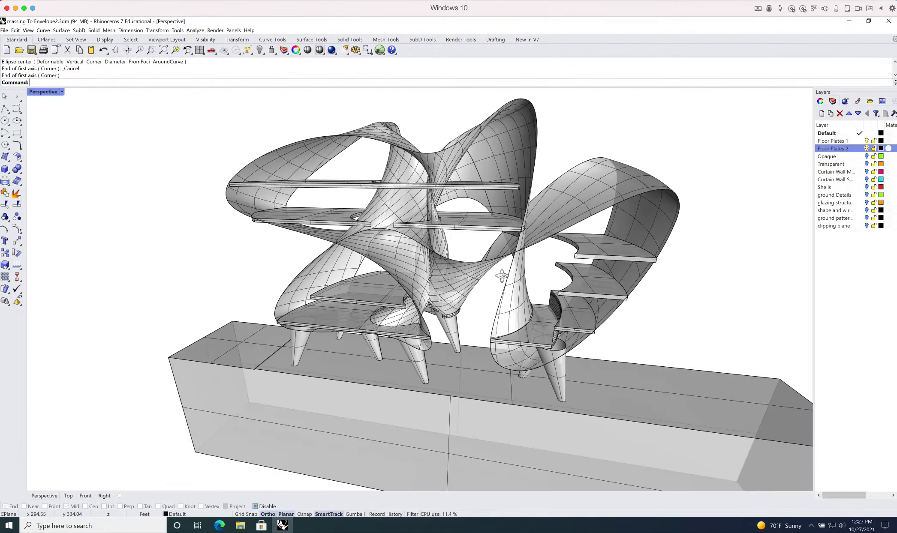
right_drag(502, 275, 572, 254)
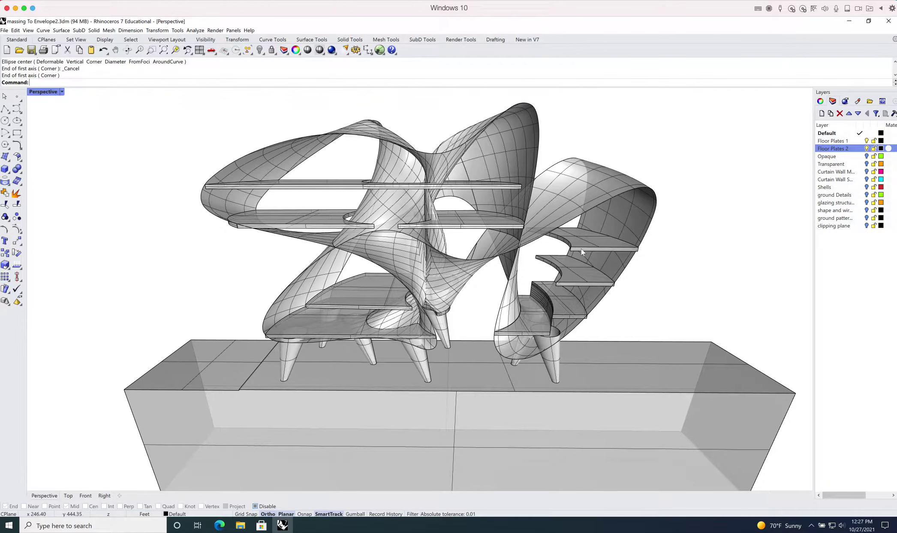
right_drag(490, 224, 385, 247)
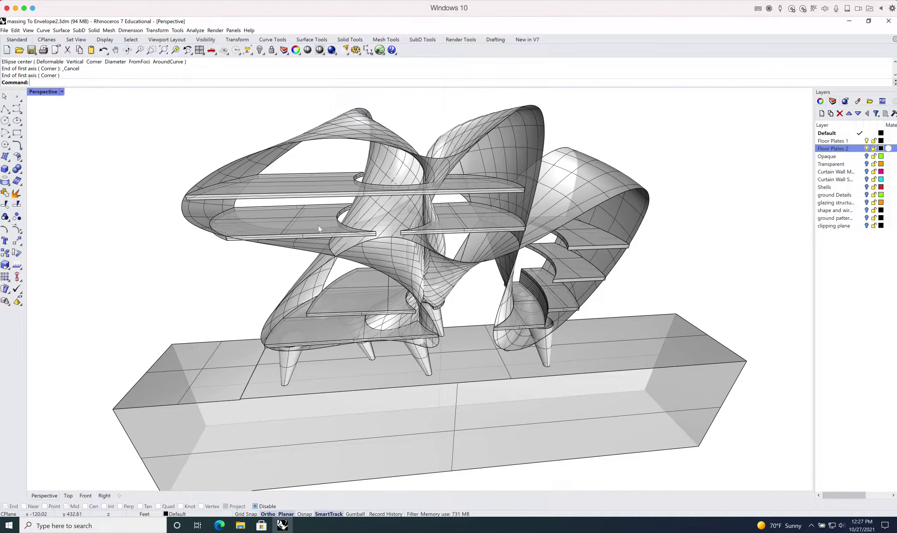
scroll(318, 229, up, 5)
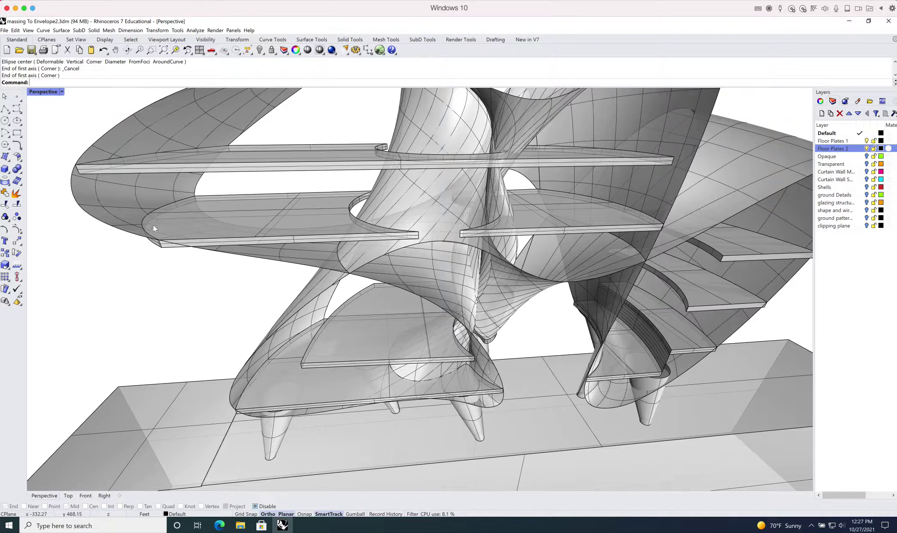
mouse_move(391, 254)
right_down()
mouse_move(409, 246)
mouse_move(389, 233)
mouse_move(398, 242)
right_up()
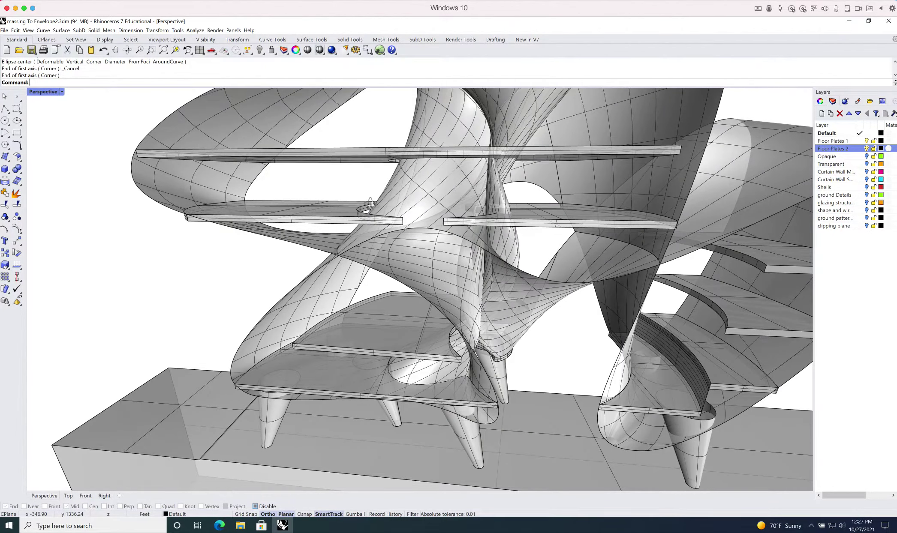
right_drag(370, 209, 399, 242)
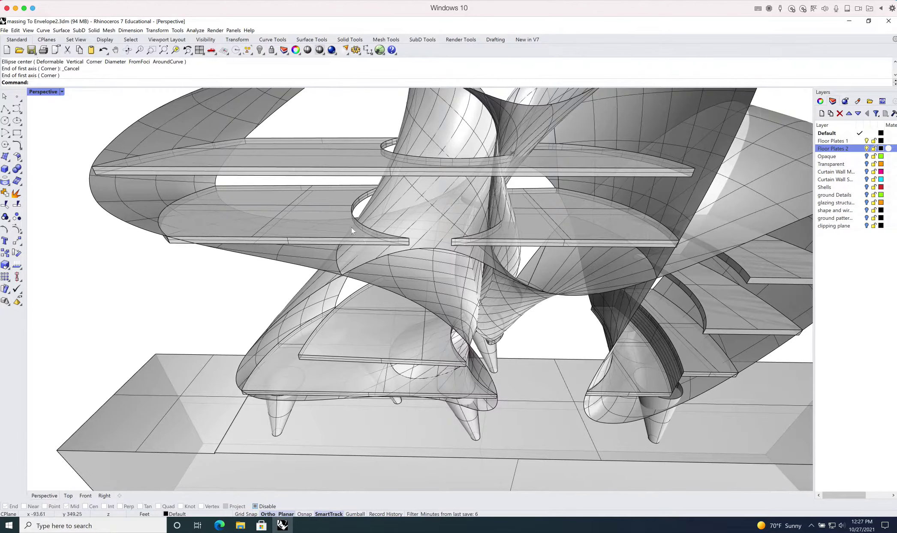
right_drag(524, 224, 498, 225)
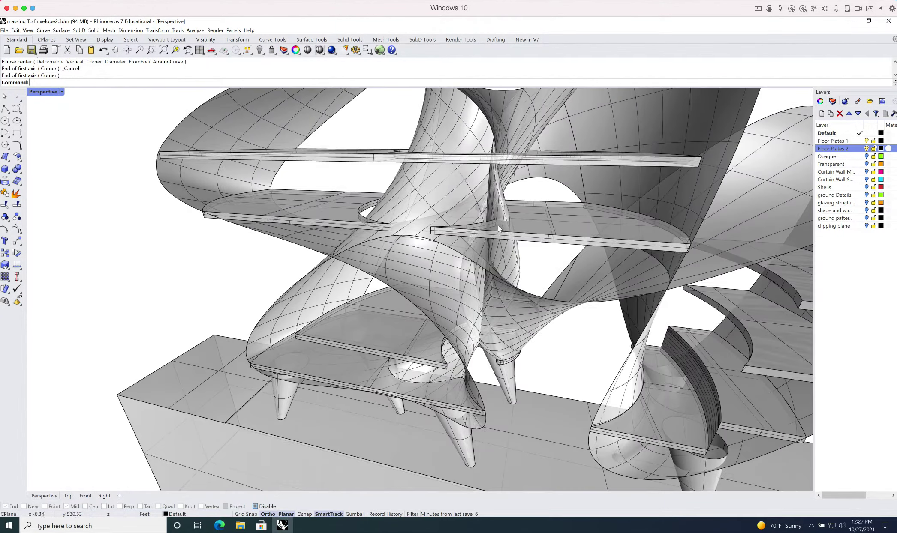
scroll(516, 265, up, 4)
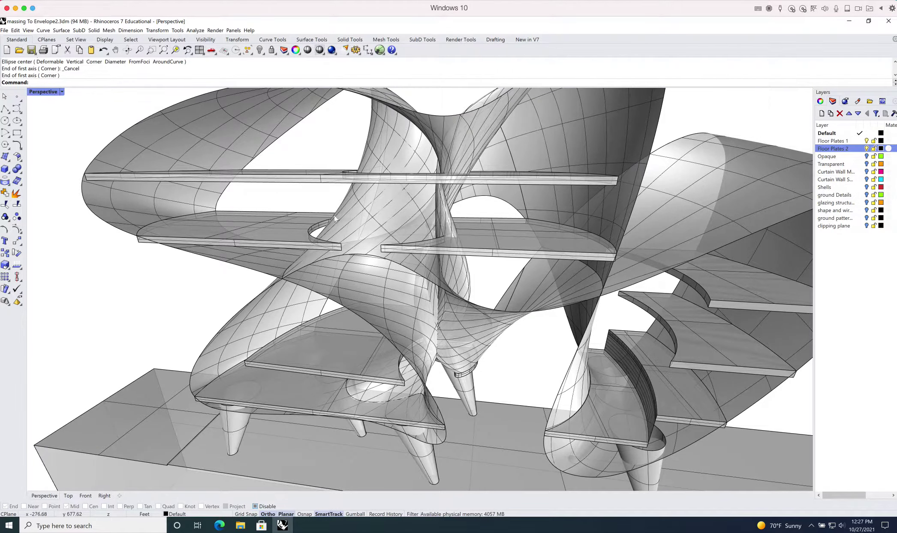
right_drag(378, 188, 335, 168)
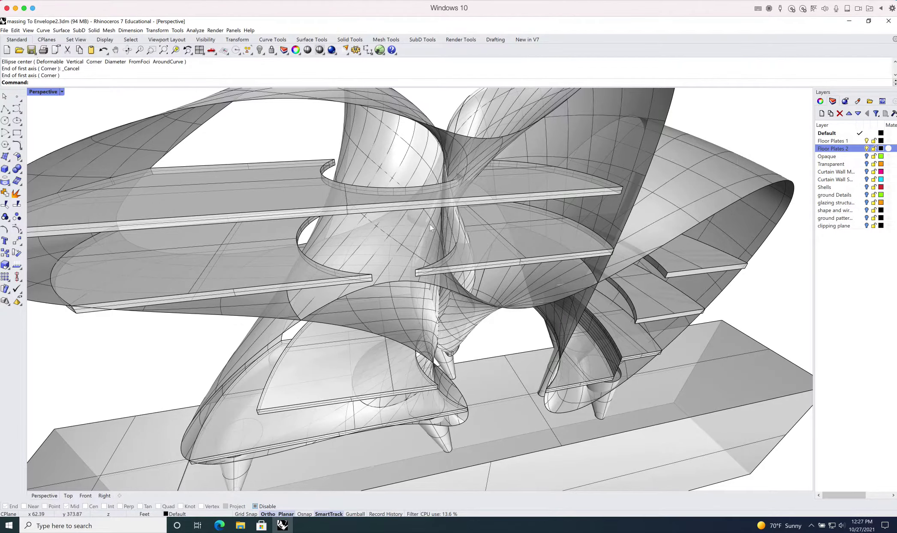
mouse_move(430, 228)
right_down()
mouse_move(441, 221)
mouse_move(434, 226)
right_up()
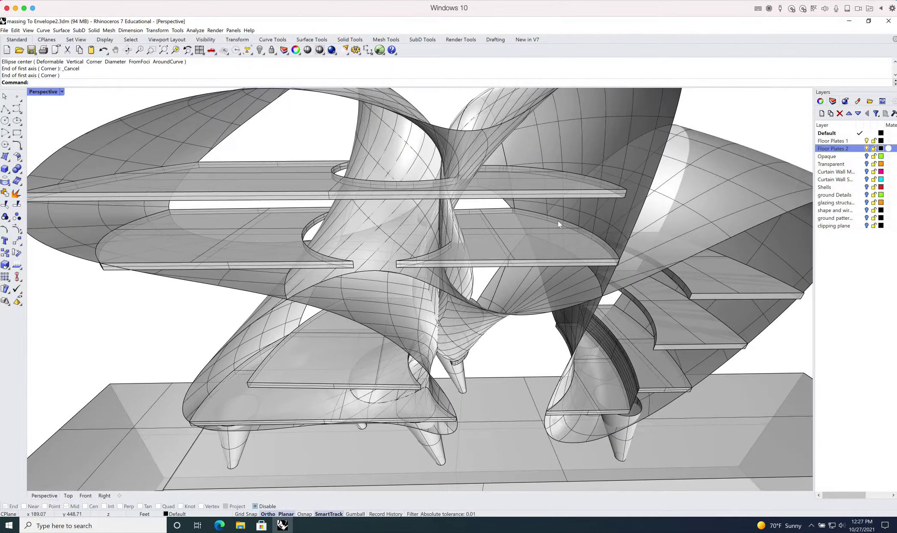
right_drag(558, 223, 471, 223)
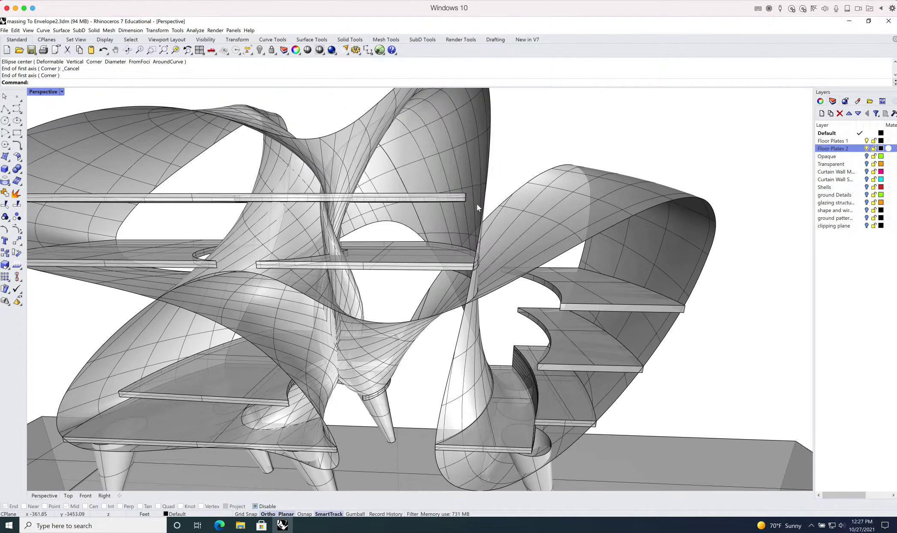
Examine how the tapered legs carry the lower floor plates and ribbon massing above the base block, viewing from the front and underside
right_drag(463, 247, 481, 327)
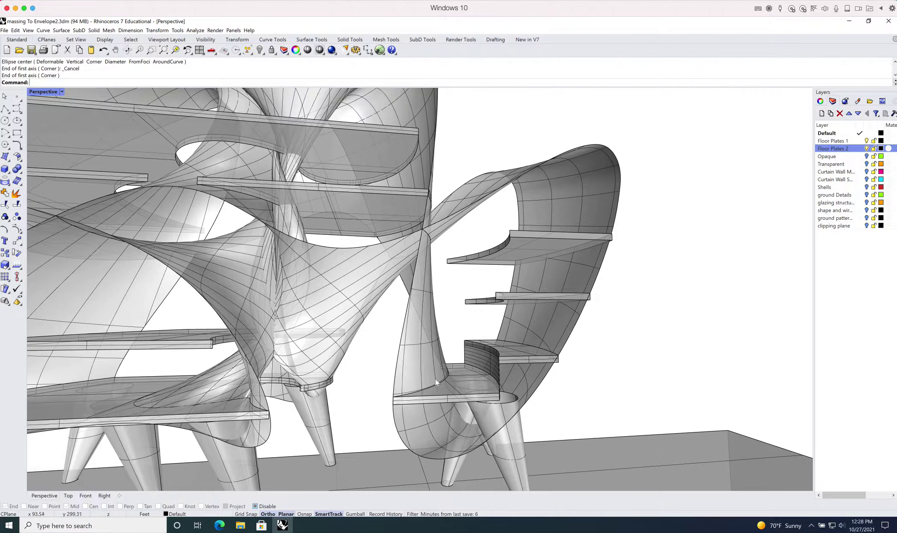
right_drag(296, 364, 238, 473)
right_drag(264, 428, 594, 382)
right_drag(260, 433, 422, 388)
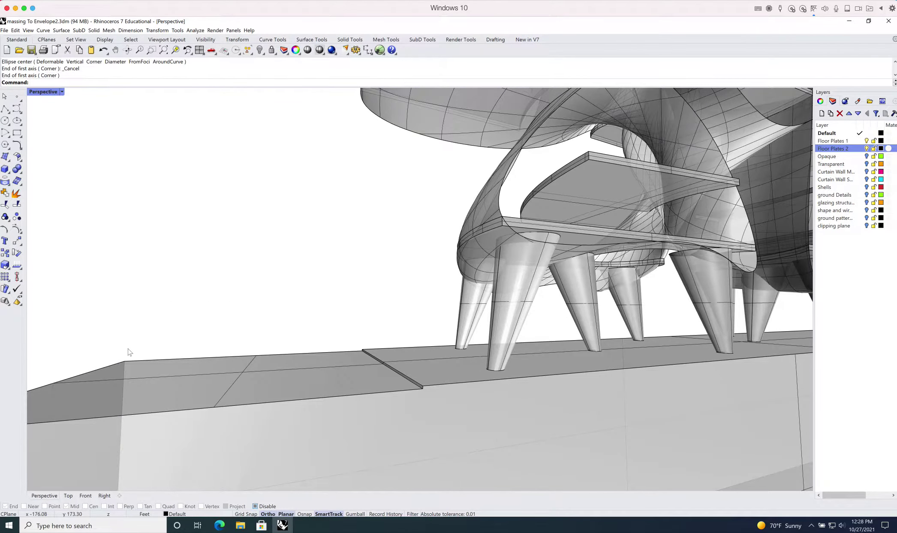
scroll(410, 401, down, 4)
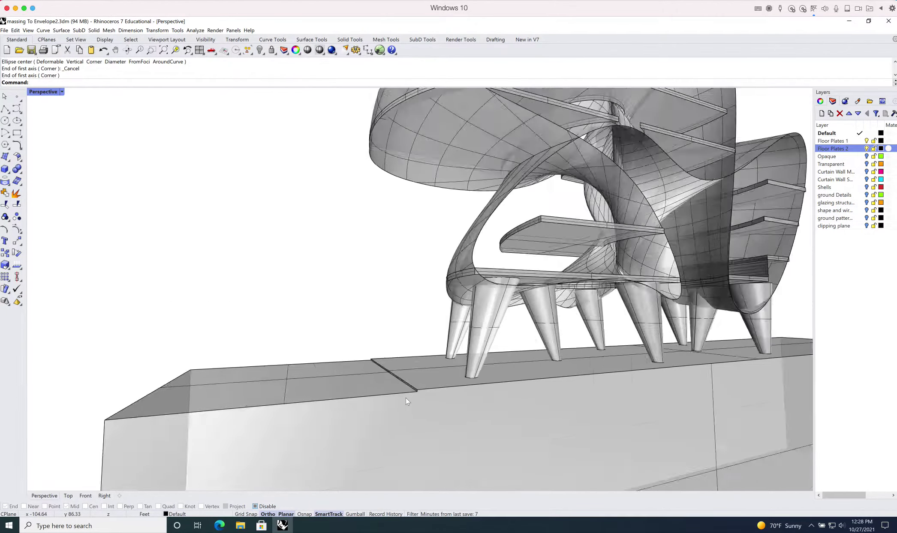
right_drag(493, 408, 616, 394)
scroll(526, 416, up, 3)
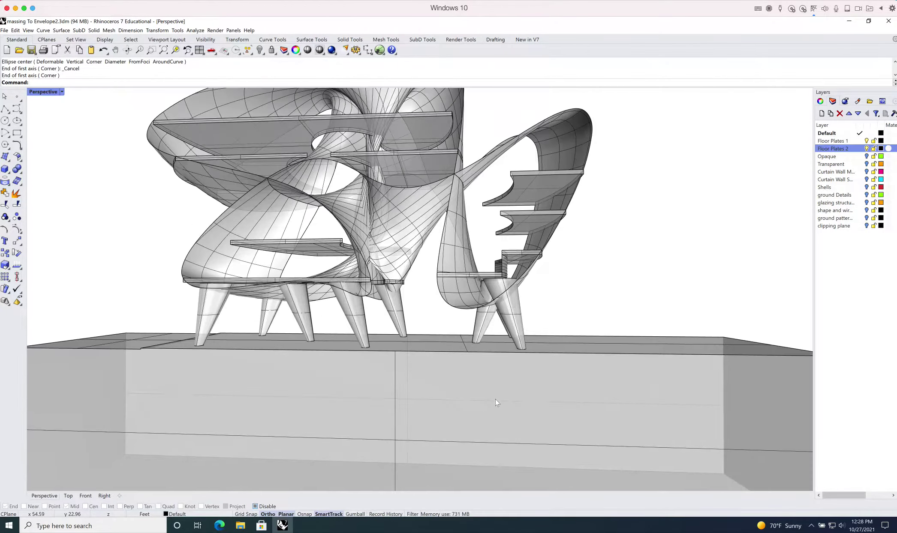
scroll(548, 414, down, 1)
scroll(457, 377, down, 1)
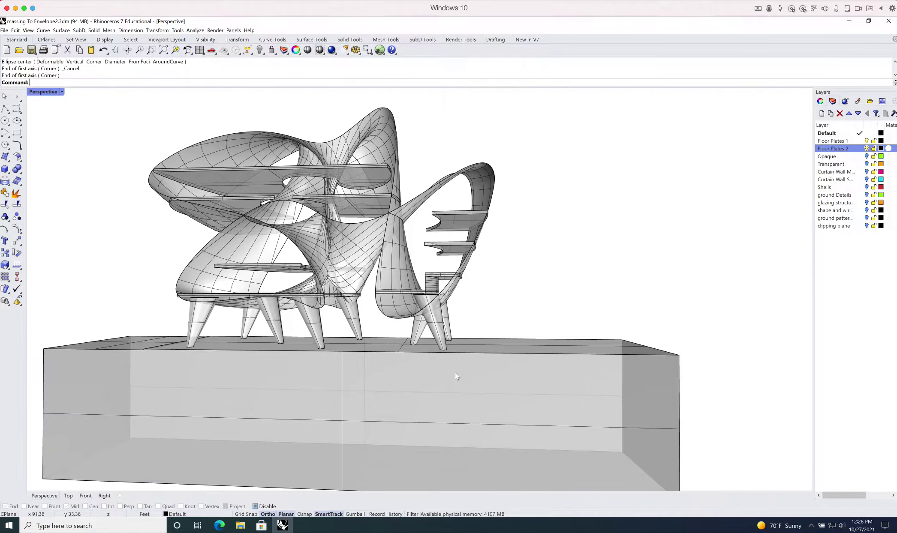
scroll(437, 350, up, 2)
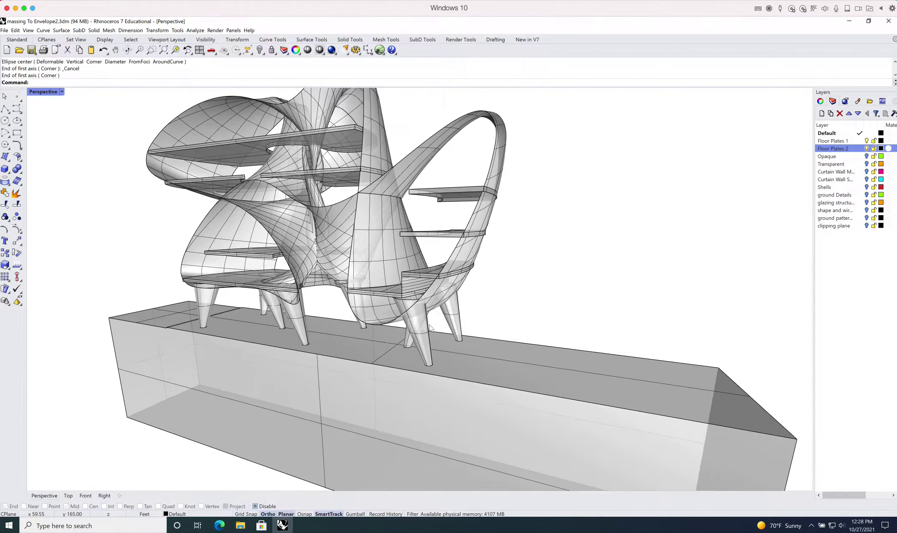
scroll(433, 346, up, 2)
mouse_move(432, 342)
right_down()
mouse_move(489, 345)
mouse_move(446, 350)
right_up()
scroll(445, 351, down, 4)
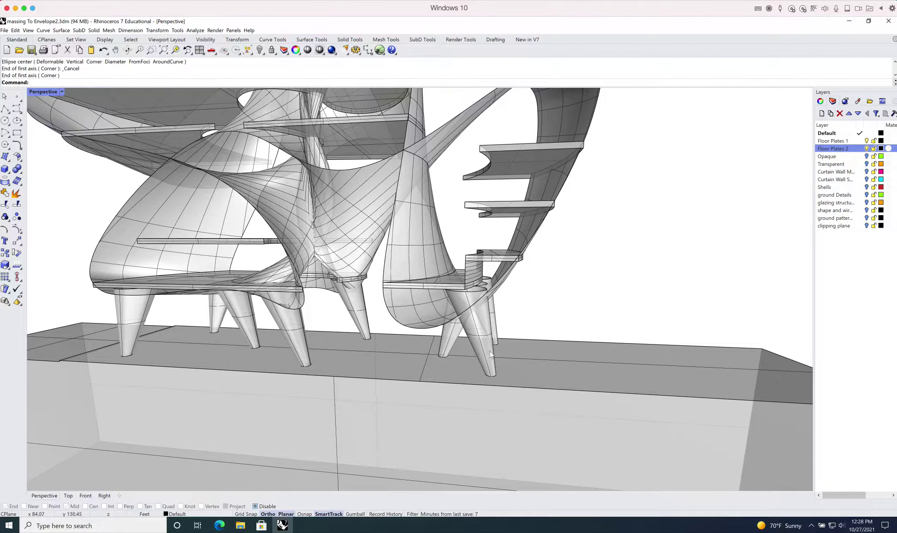
Examine the leg connections and stacked floor plates along the base block from its end, up close and as a whole
right_drag(457, 356, 465, 336)
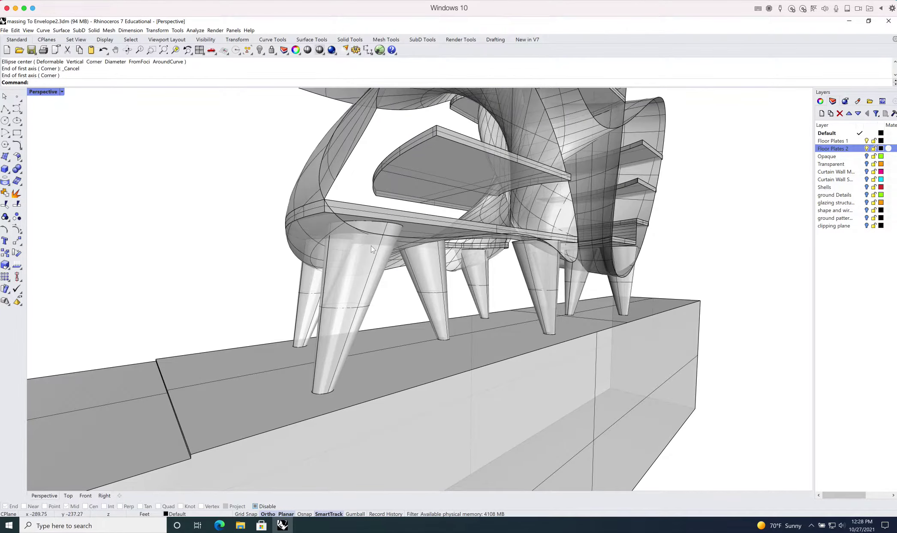
scroll(334, 352, down, 5)
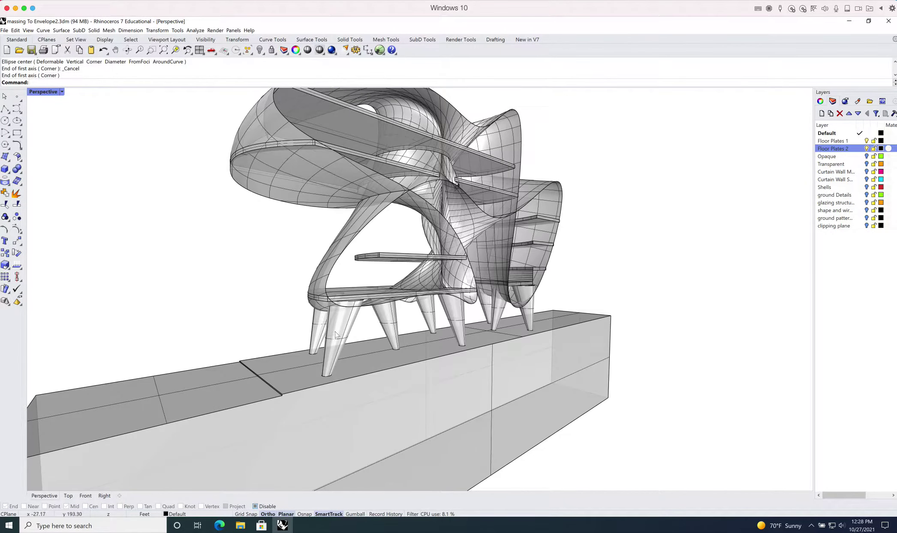
scroll(337, 336, up, 3)
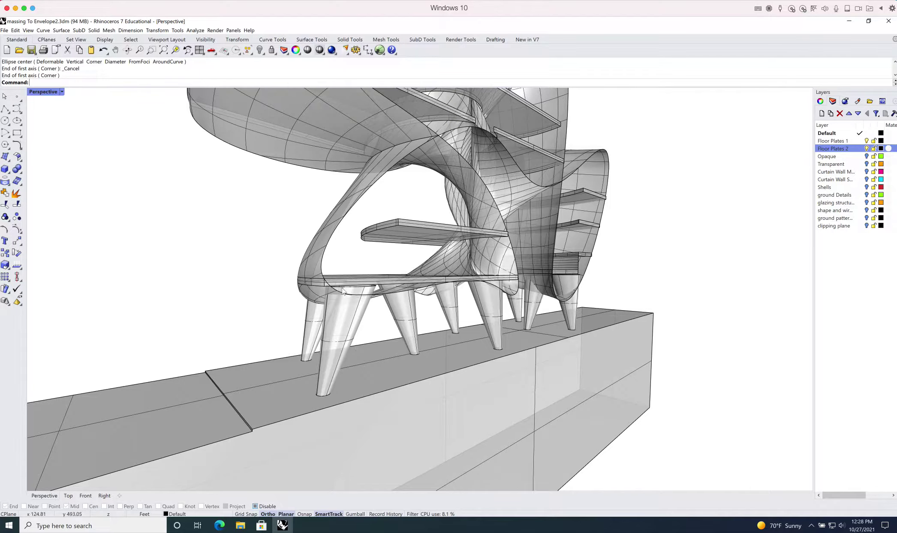
shift+right_drag(374, 326, 414, 373)
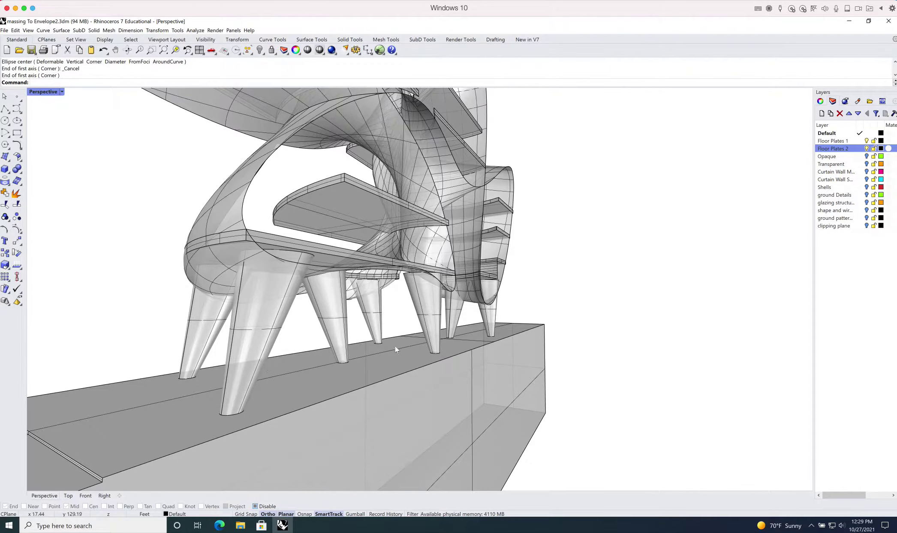
right_drag(395, 346, 279, 365)
scroll(356, 343, up, 3)
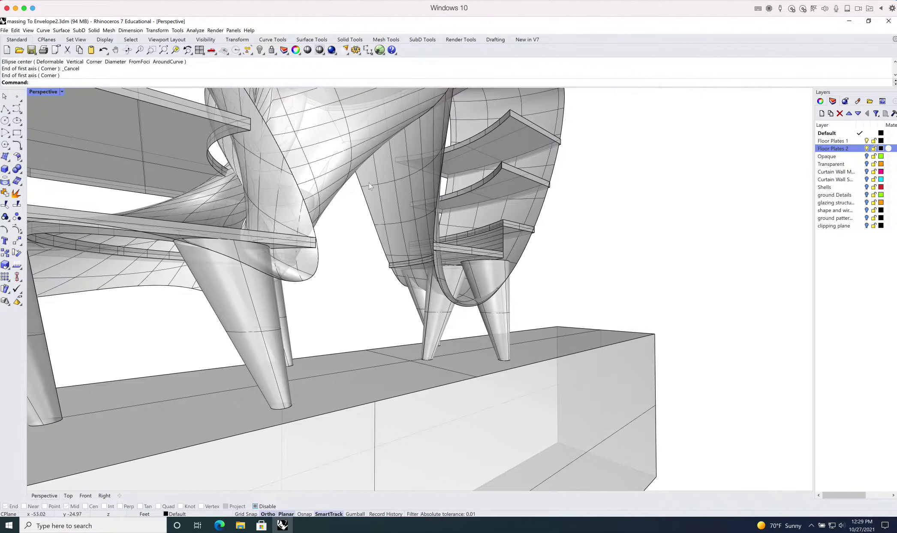
scroll(367, 319, up, 2)
scroll(348, 318, down, 2)
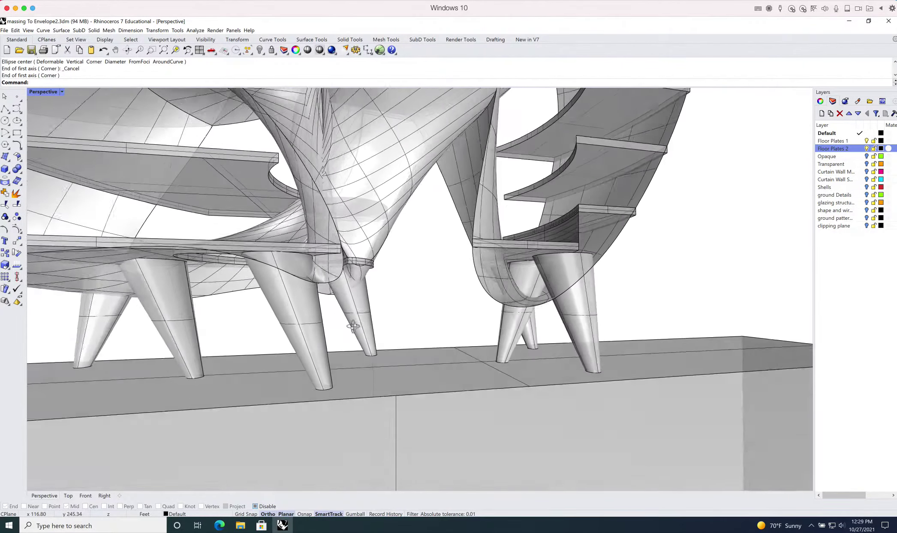
right_drag(348, 319, 410, 331)
scroll(404, 266, up, 2)
scroll(404, 266, down, 4)
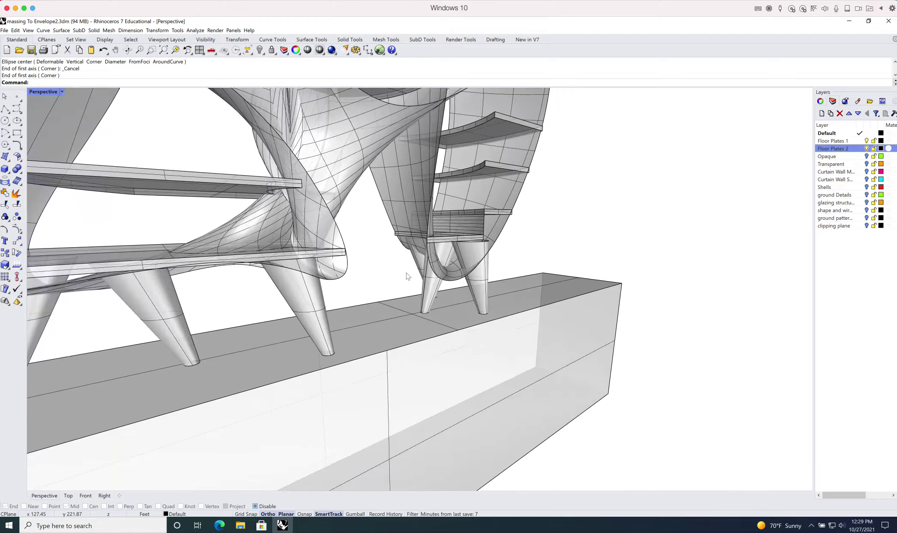
right_drag(417, 279, 730, 206)
scroll(576, 272, up, 4)
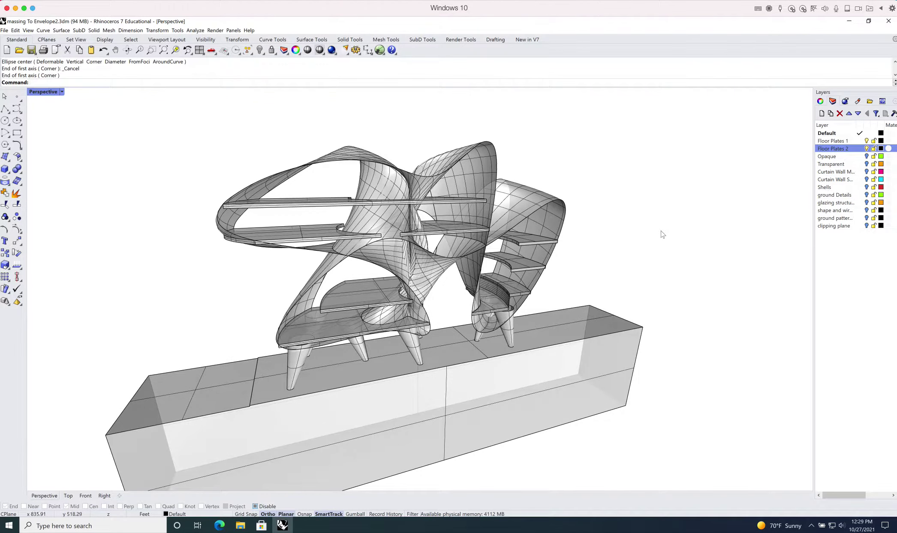
Make Floor Plates 2 the current layer and replace the visible Default layer with the Opaque and Transparent layers
click(860, 148)
click(866, 133)
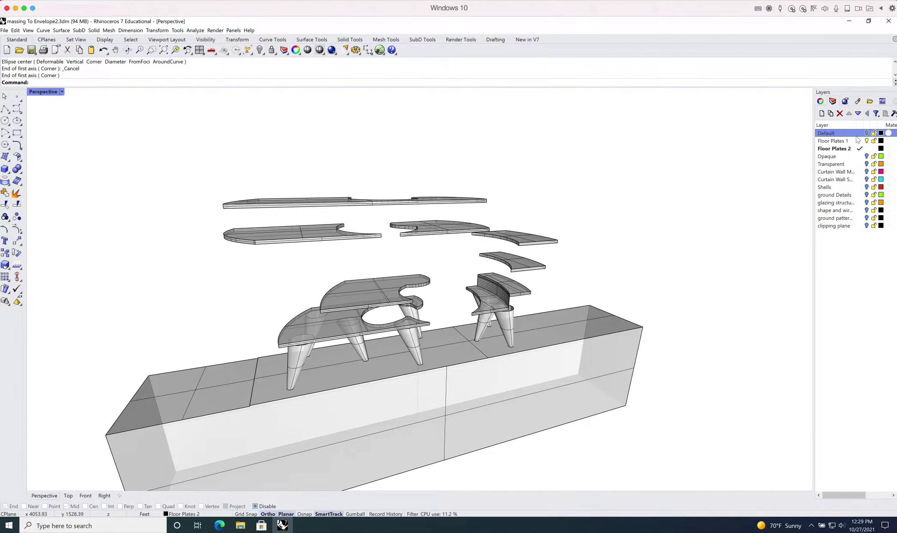
click(866, 156)
right_drag(566, 245, 483, 258)
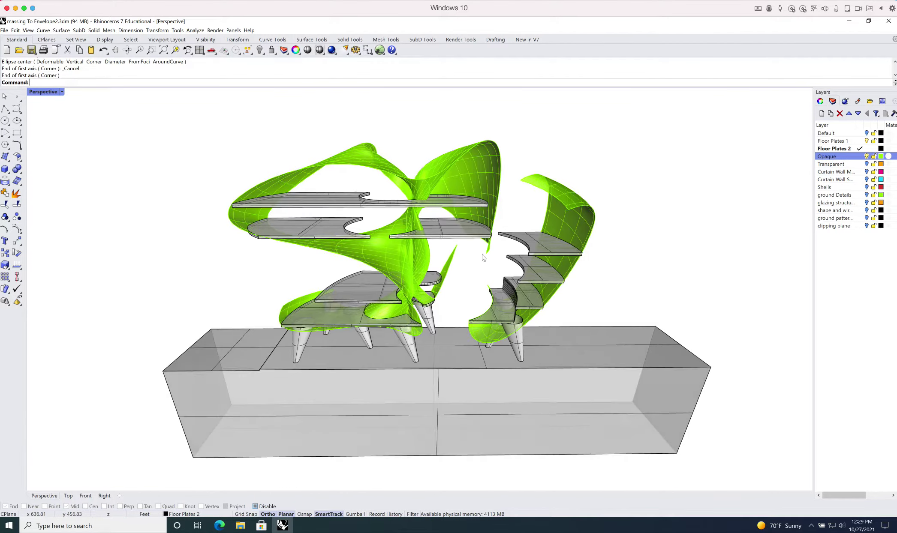
click(866, 165)
Examine from several angles how the ribbon envelope is divided into opaque and transparent surfaces around the floor plates
right_drag(685, 246, 500, 281)
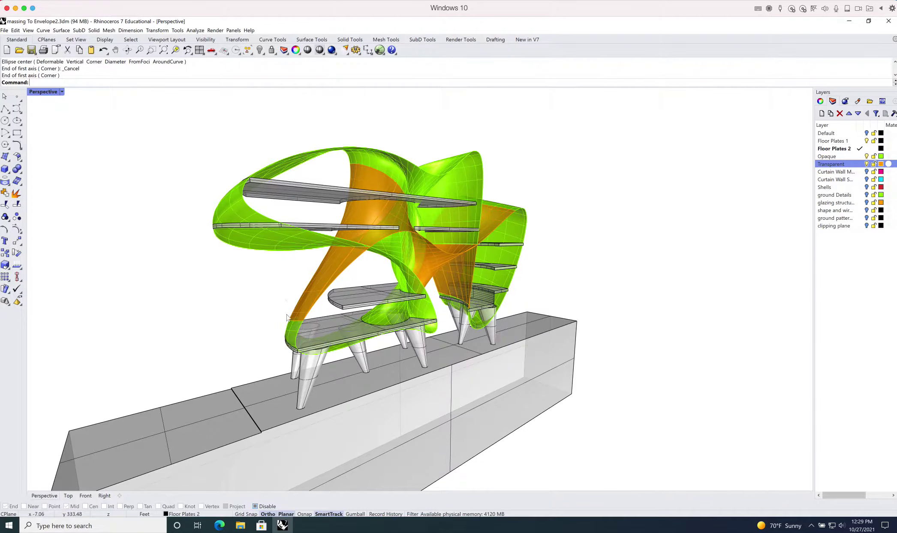
right_drag(382, 238, 392, 246)
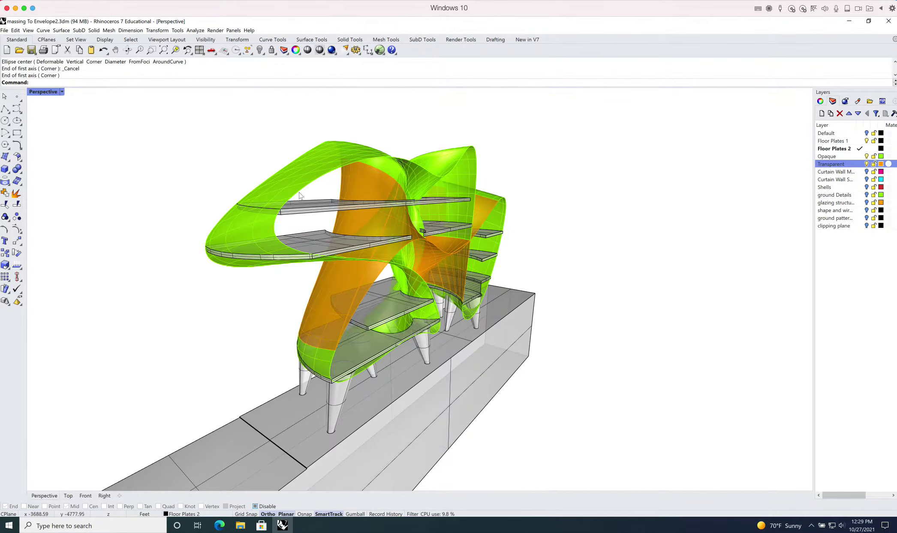
right_drag(300, 195, 348, 261)
right_drag(276, 237, 499, 295)
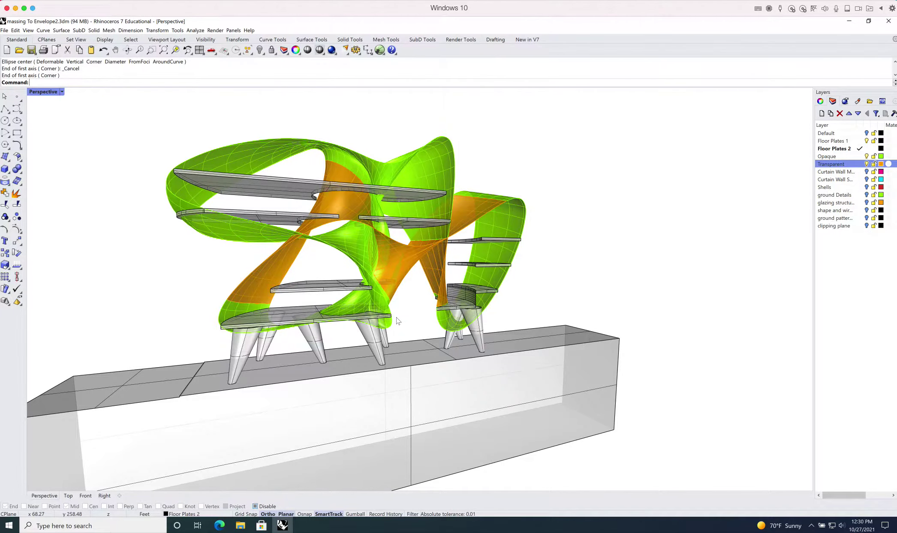
right_drag(426, 268, 371, 341)
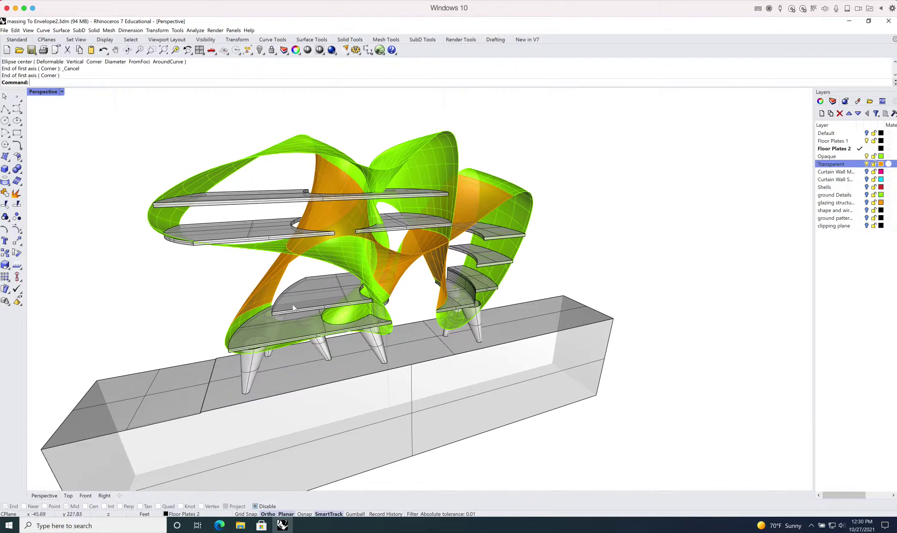
right_drag(318, 283, 322, 281)
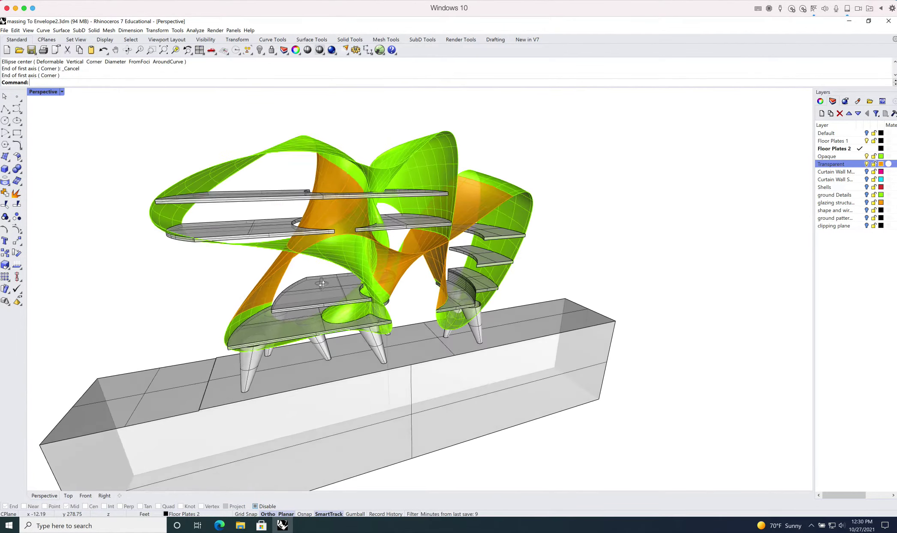
right_drag(426, 307, 519, 333)
scroll(519, 333, up, 4)
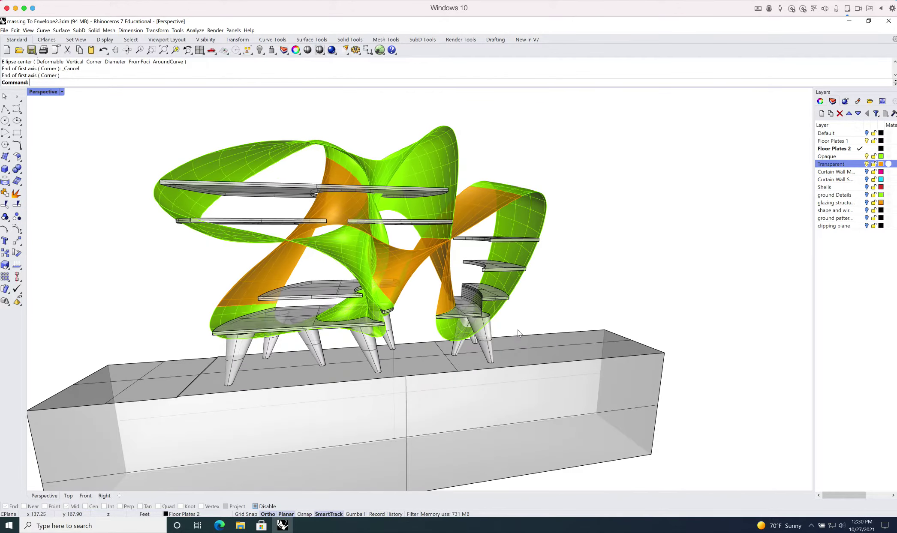
Make Opaque the current layer and hide the Floor Plates 1 and Floor Plates 2 layers to isolate the envelope surfaces
click(867, 141)
click(860, 156)
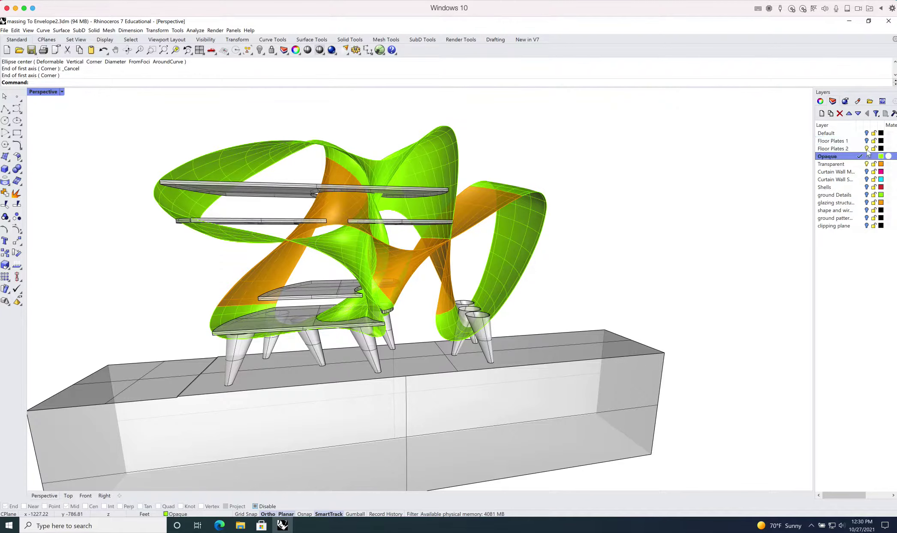
click(866, 149)
mouse_move(536, 301)
right_down()
mouse_move(542, 309)
mouse_move(535, 294)
right_up()
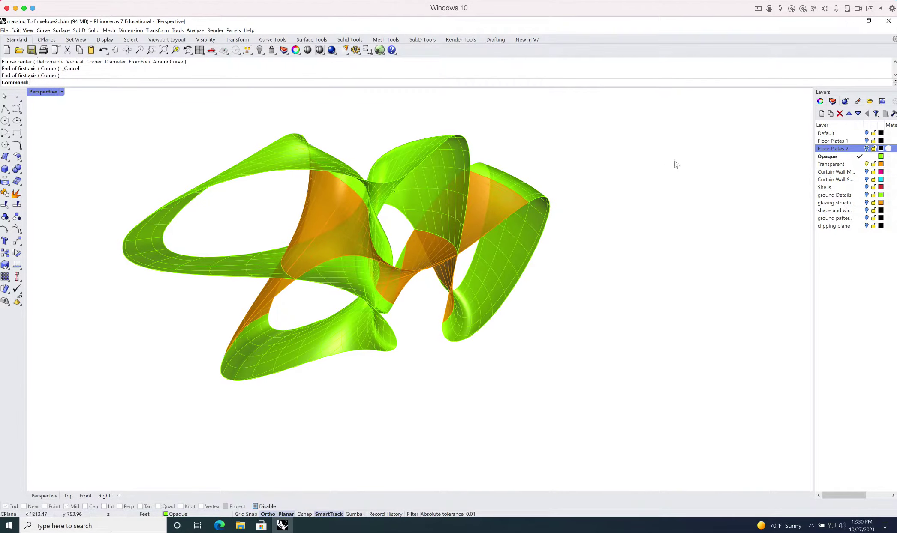
Make Default the current layer and hide the Opaque and Transparent layers so only the original massing is displayed
click(866, 133)
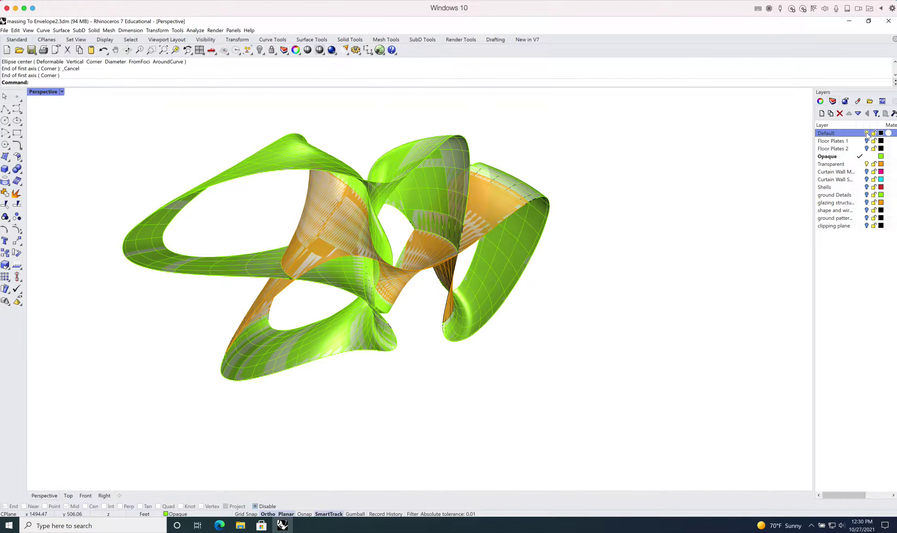
click(866, 134)
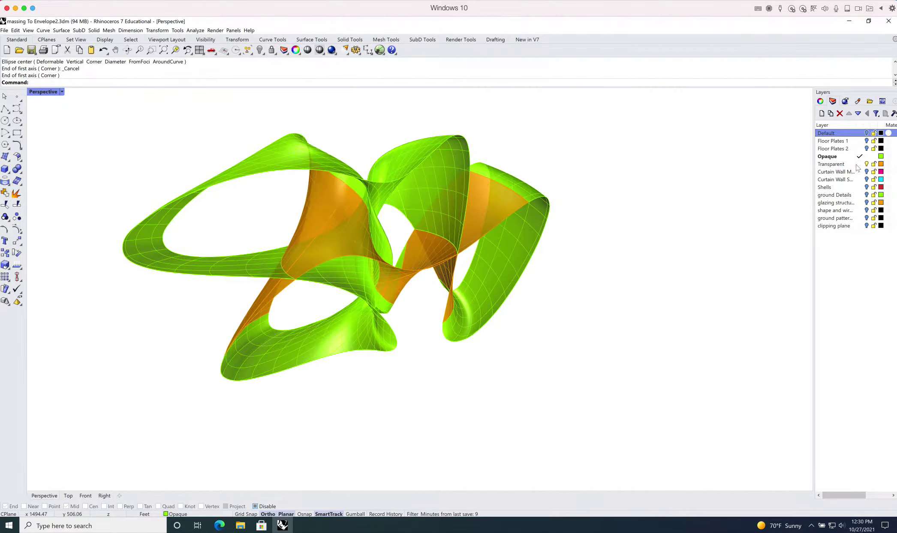
click(860, 133)
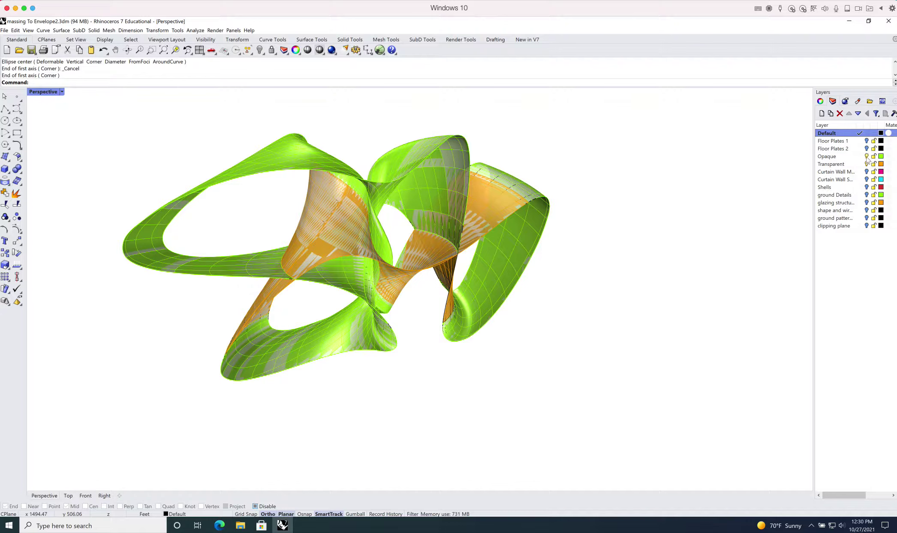
click(866, 156)
click(867, 165)
right_drag(597, 290, 601, 287)
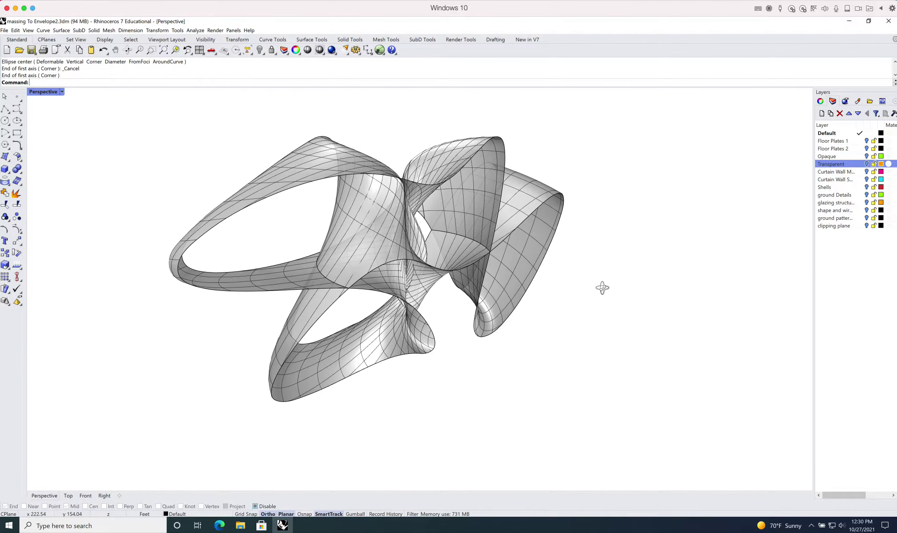
Extract a V-direction isocurve across the upper part of the ribbon massing's large end loop using ExtractIsocurve
text(Extras)
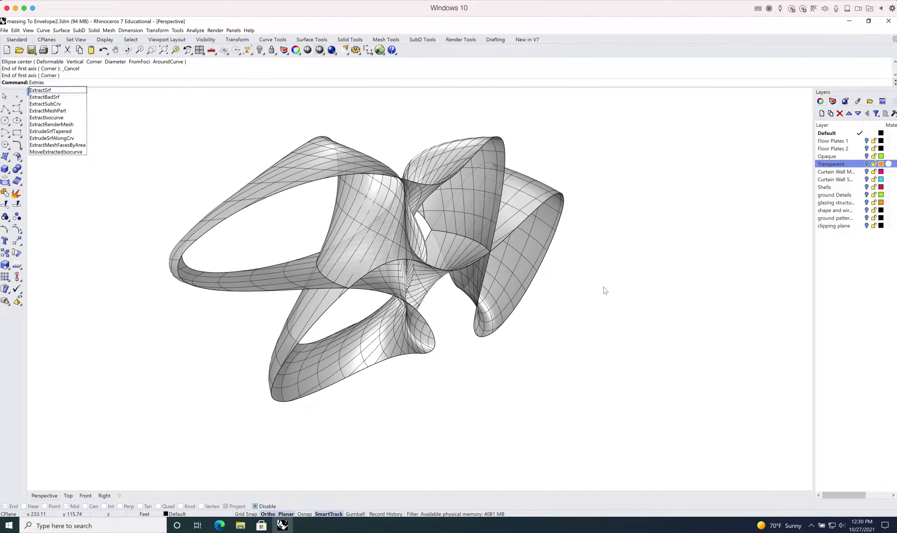
key(BackSpace)
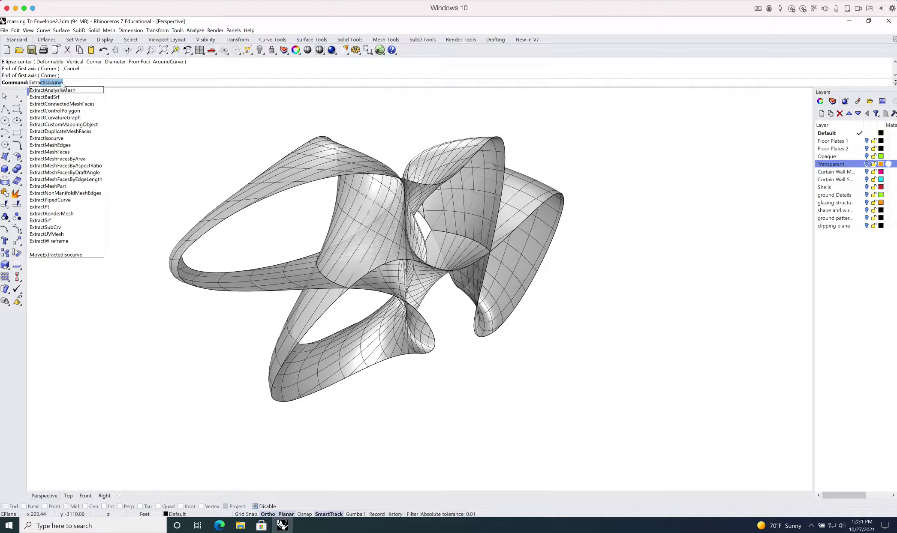
key(Return)
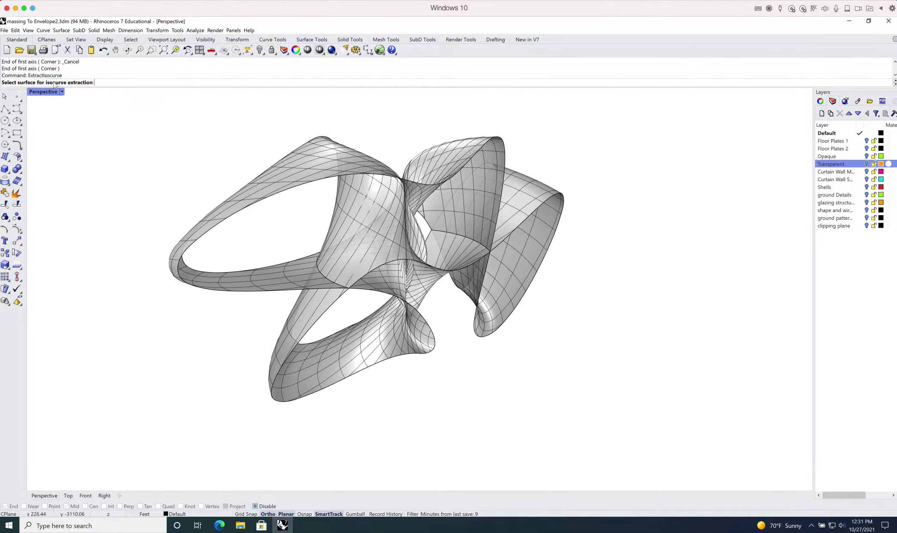
mouse_move(551, 239)
right_down()
mouse_move(532, 242)
mouse_move(542, 247)
right_up()
click(542, 247)
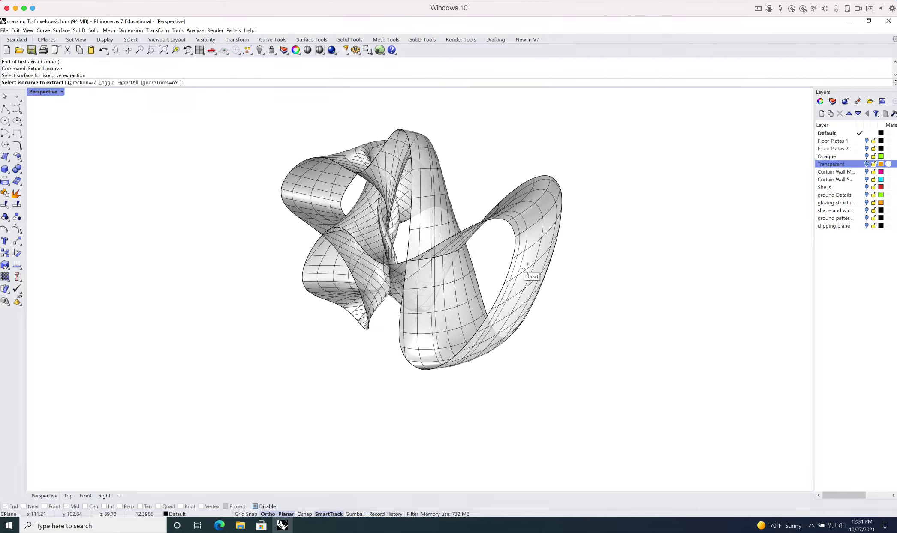
click(80, 84)
click(50, 83)
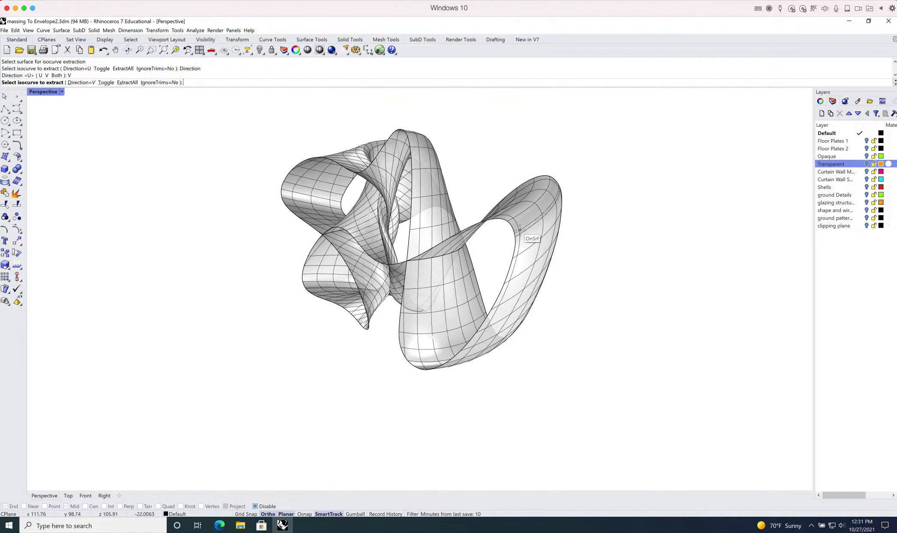
right_drag(520, 232, 535, 235)
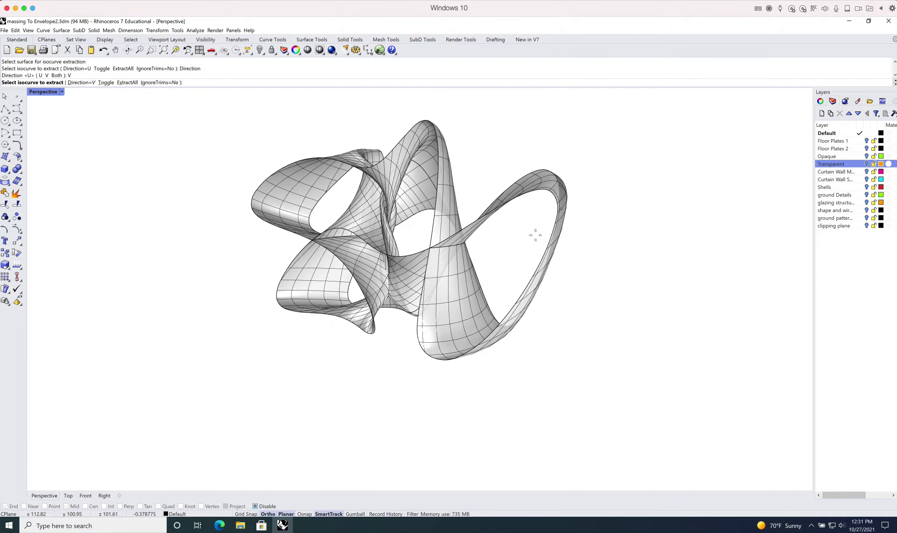
click(527, 185)
right_drag(503, 222, 497, 226)
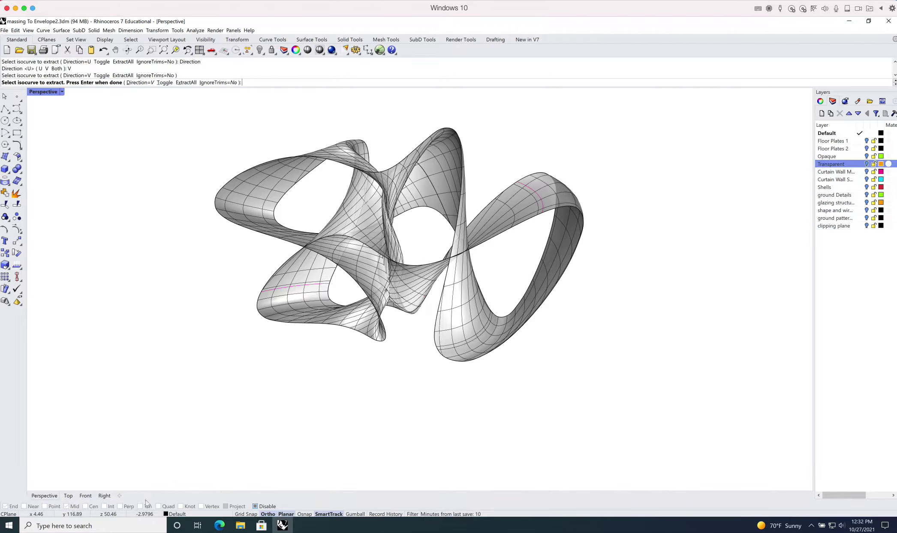
Enable the End, Mid and Int object snaps and extract a V isocurve at the point where the ribbon's edges cross
click(253, 507)
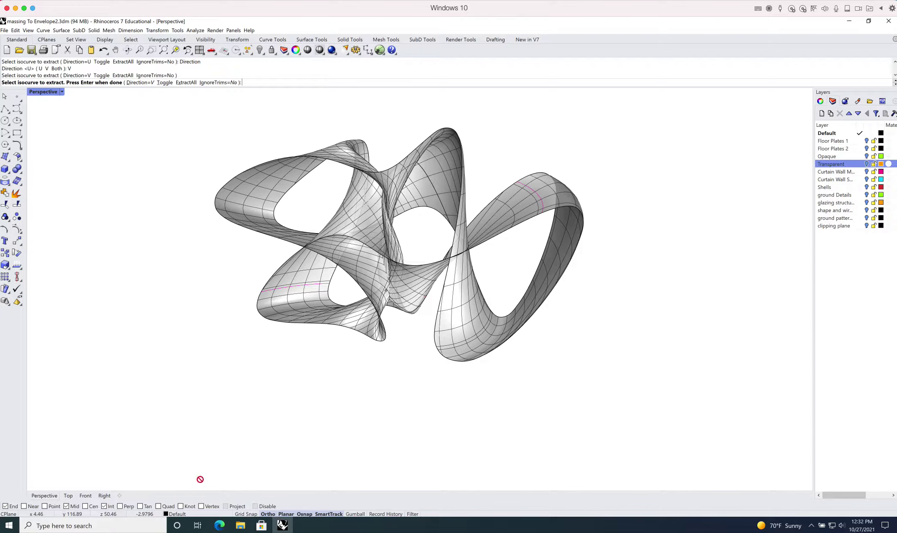
scroll(466, 273, up, 5)
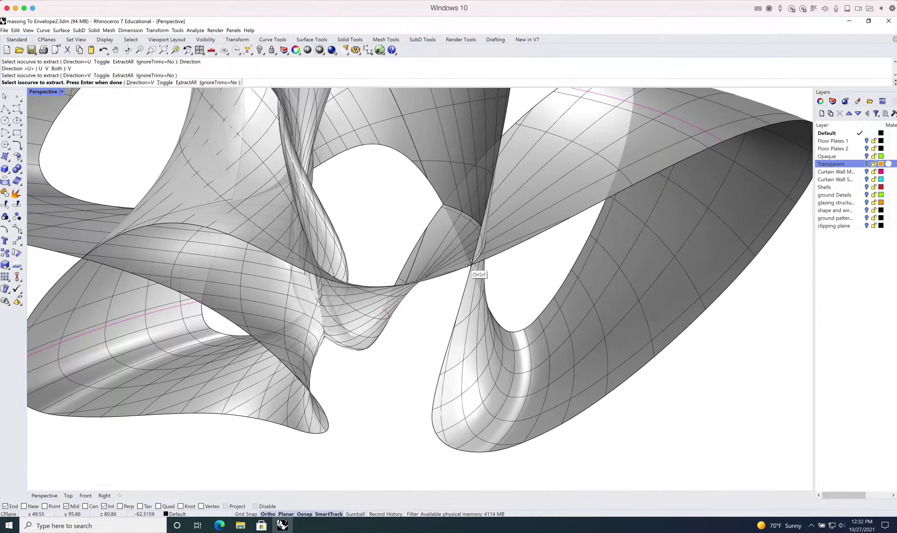
click(472, 265)
key(Return)
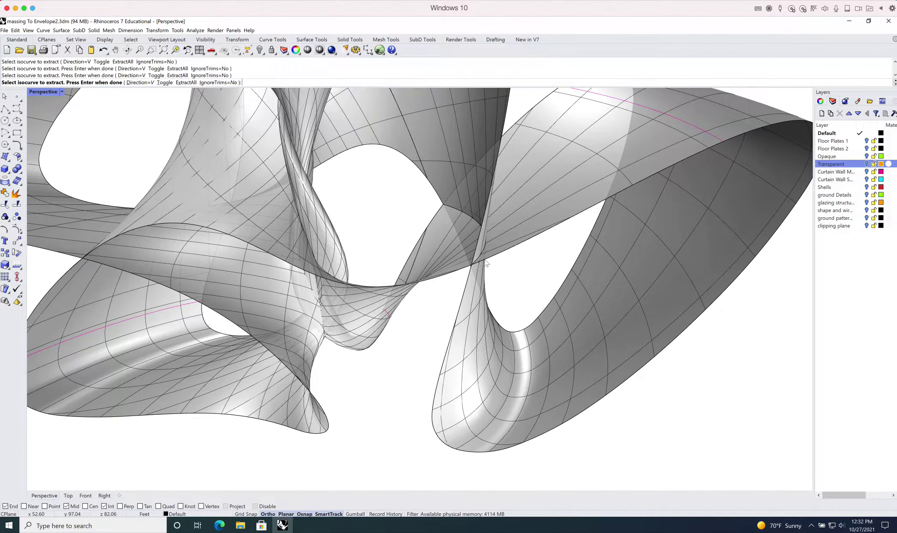
Check the extraction by selecting the ribbon surface, the isocurve on the large end loop and the one on the opposite lower loop
scroll(521, 249, down, 5)
right_drag(521, 249, 441, 289)
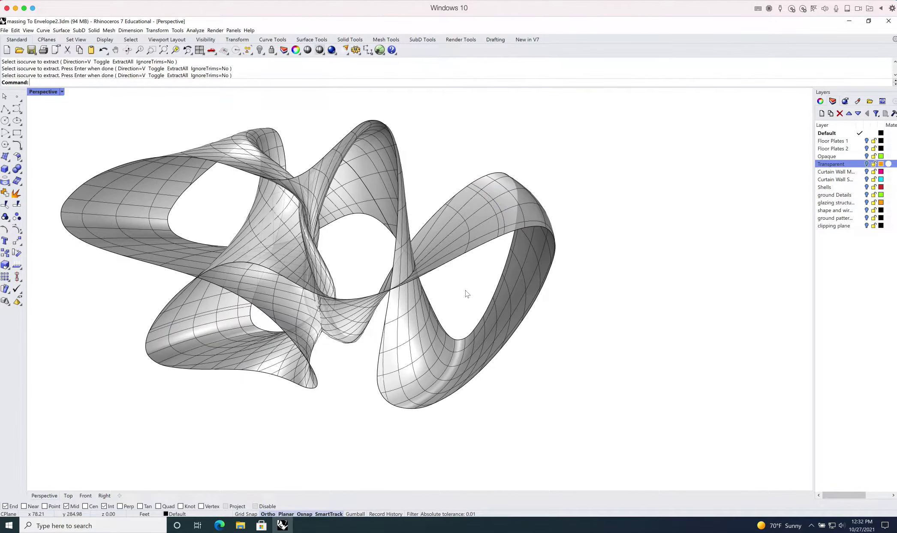
click(422, 275)
key(Escape)
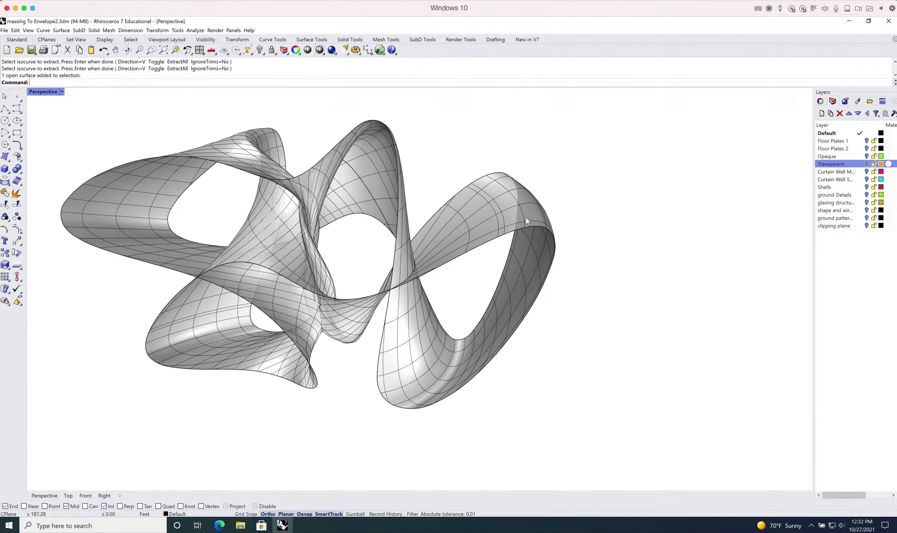
click(504, 220)
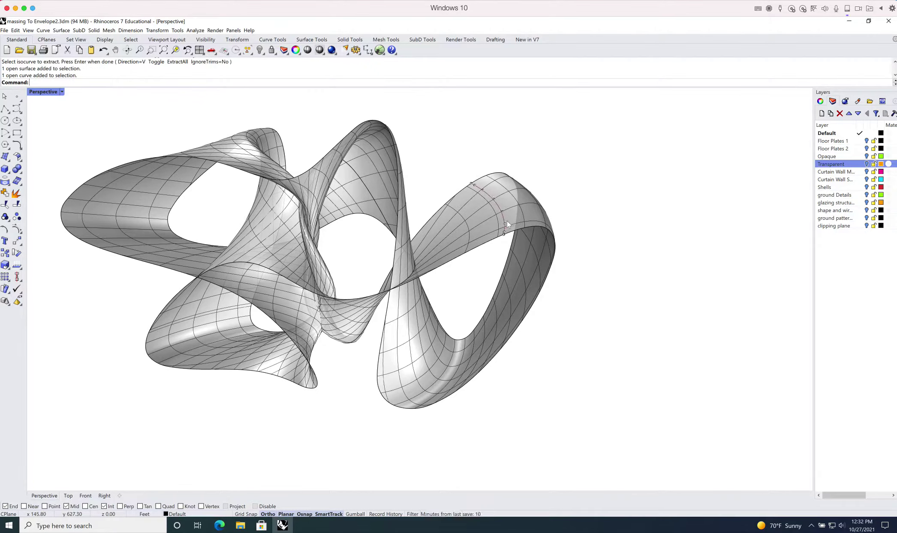
click(246, 311)
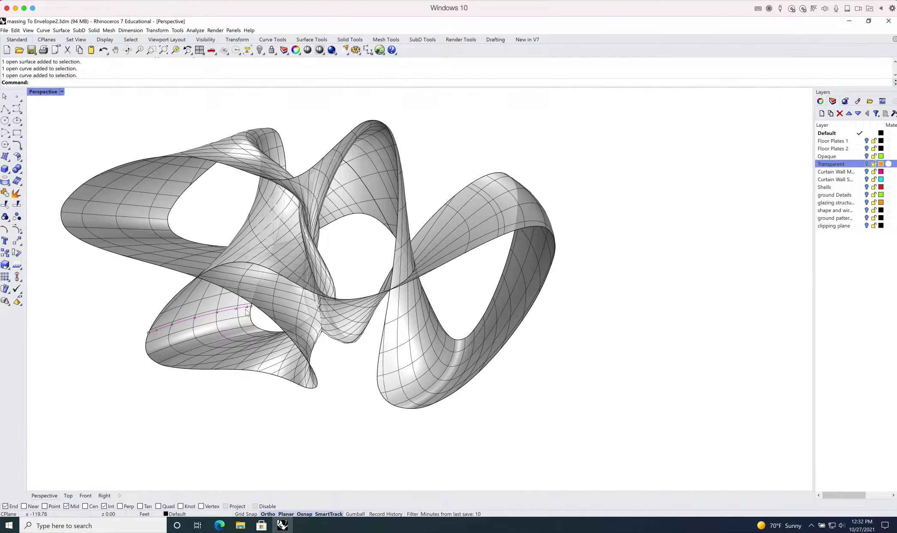
Extract another V isocurve from the ribbon surface, snapped where its edges meet at the twist beside the large loop
right_click(441, 268)
click(441, 256)
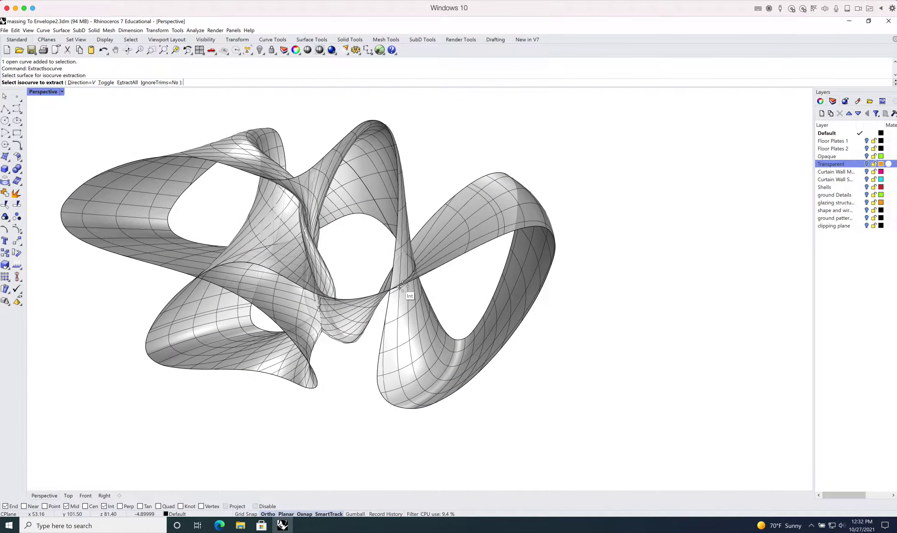
scroll(419, 278, up, 10)
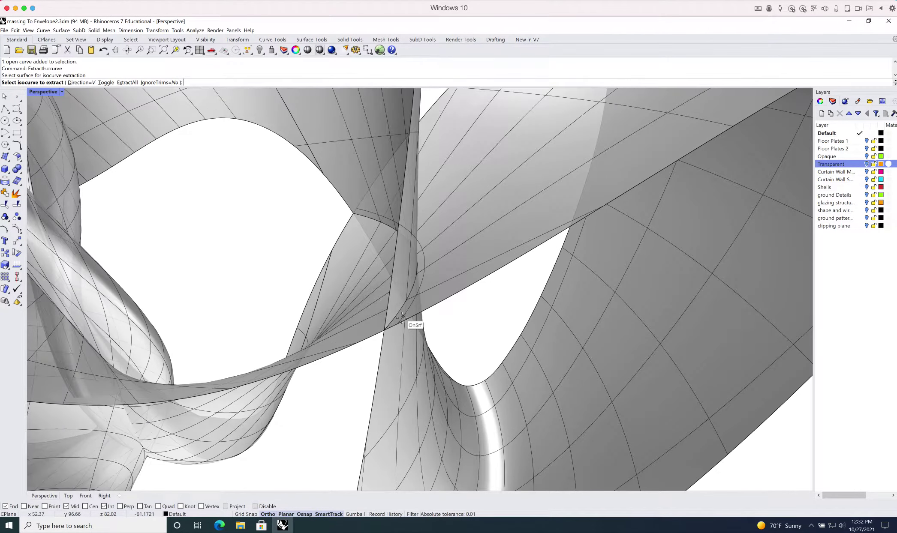
click(382, 331)
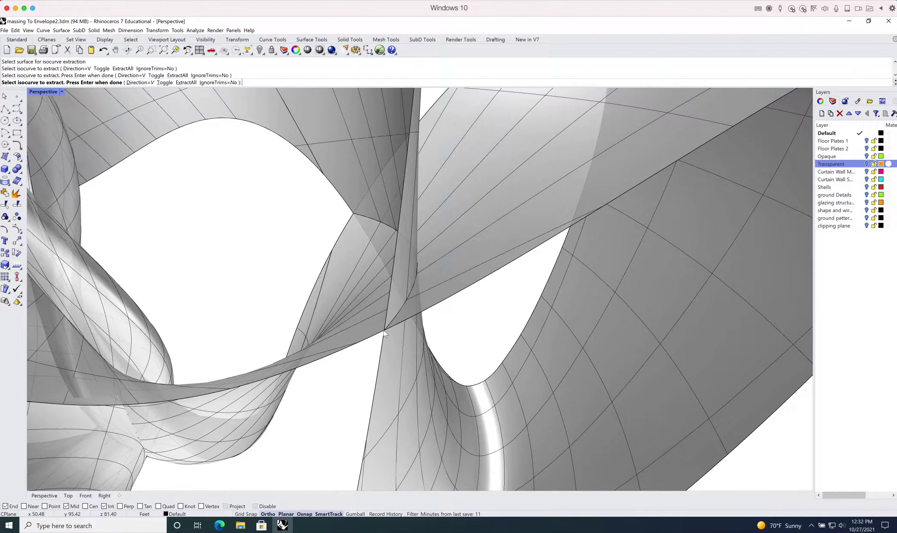
key(Return)
scroll(388, 298, down, 10)
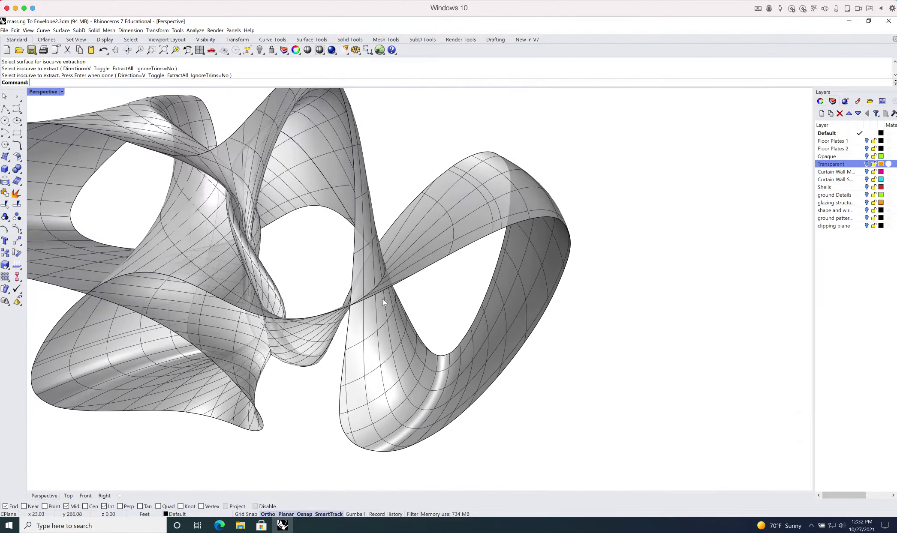
Extract a V isocurve across the lower flared part of the large loop, snapped to an isocurve end on its edge
shift+right_drag(382, 298, 411, 308)
scroll(382, 332, up, 12)
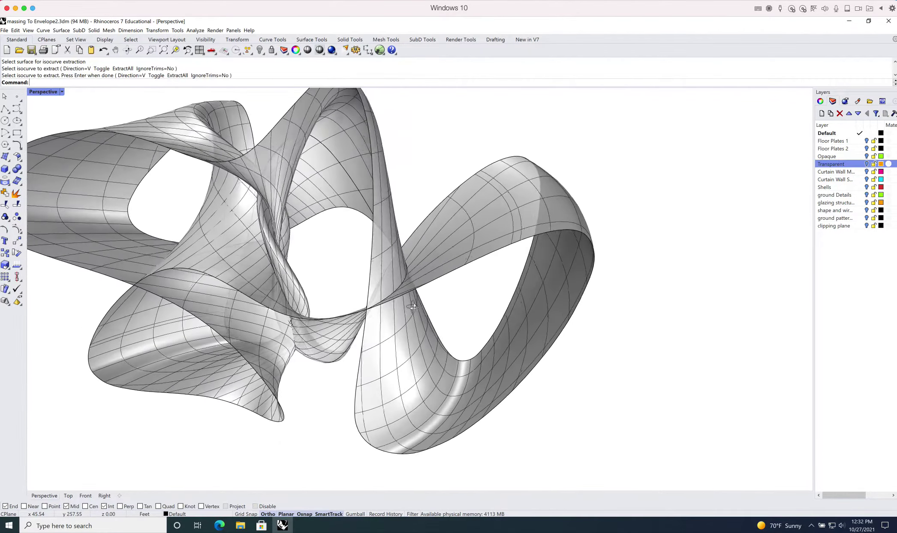
scroll(382, 333, down, 10)
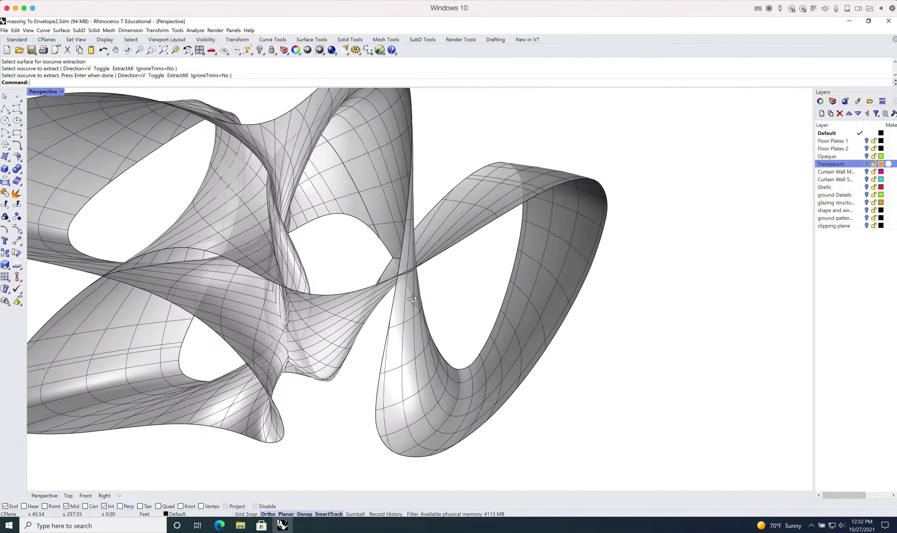
scroll(411, 318, up, 3)
scroll(411, 319, up, 5)
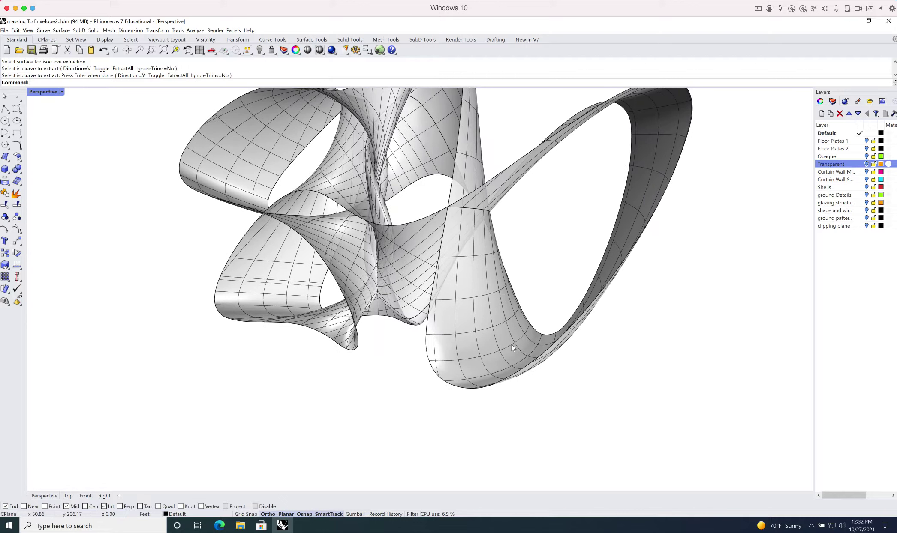
key(Return)
click(477, 379)
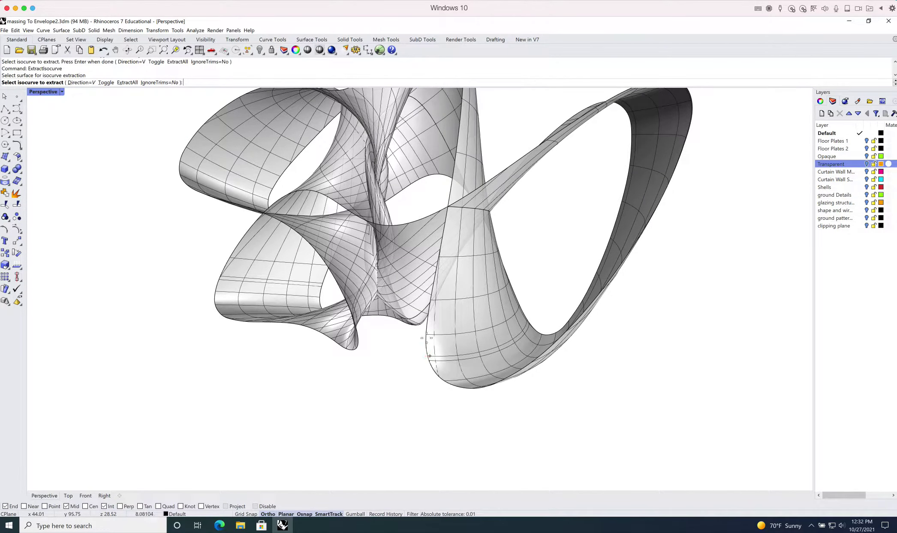
click(427, 335)
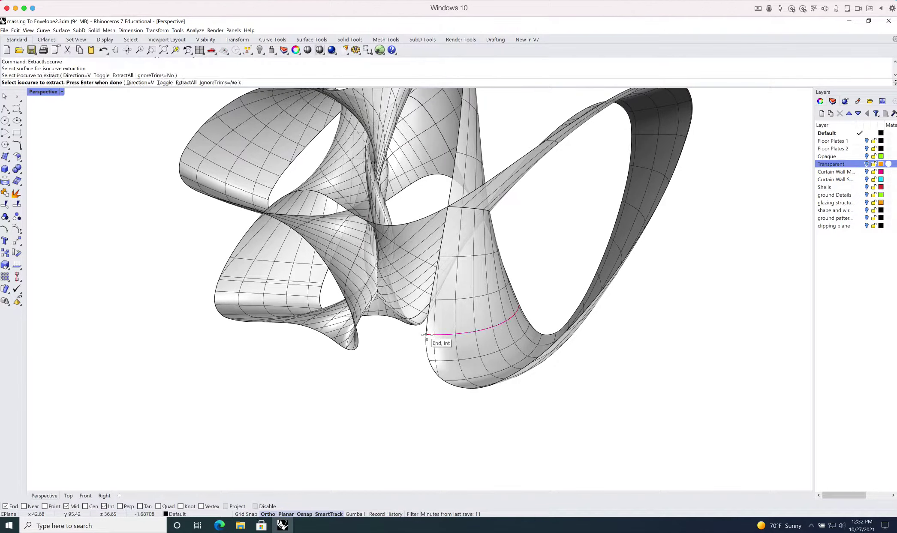
Extract one more V isocurve near the top of the central arch, snapped to its edge, and finish the extraction
right_drag(429, 335, 502, 367)
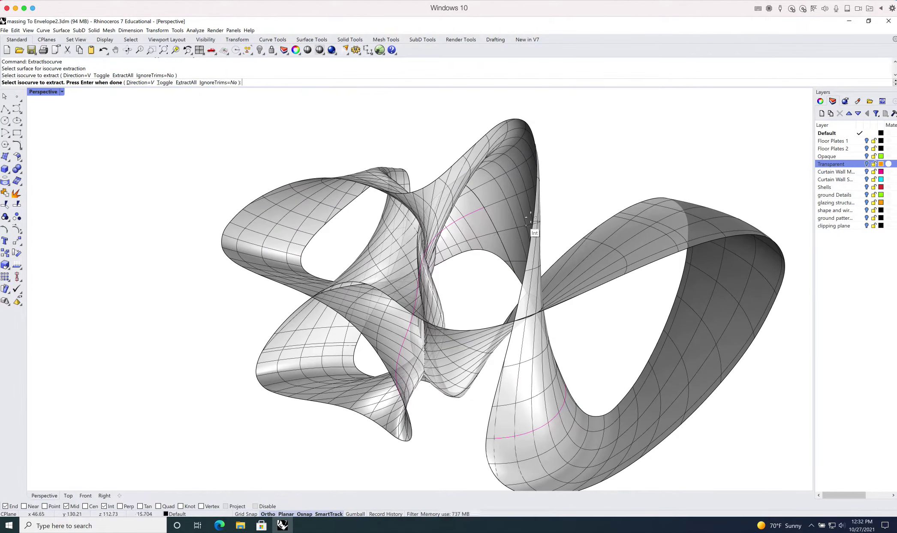
scroll(486, 237, up, 5)
scroll(490, 226, down, 3)
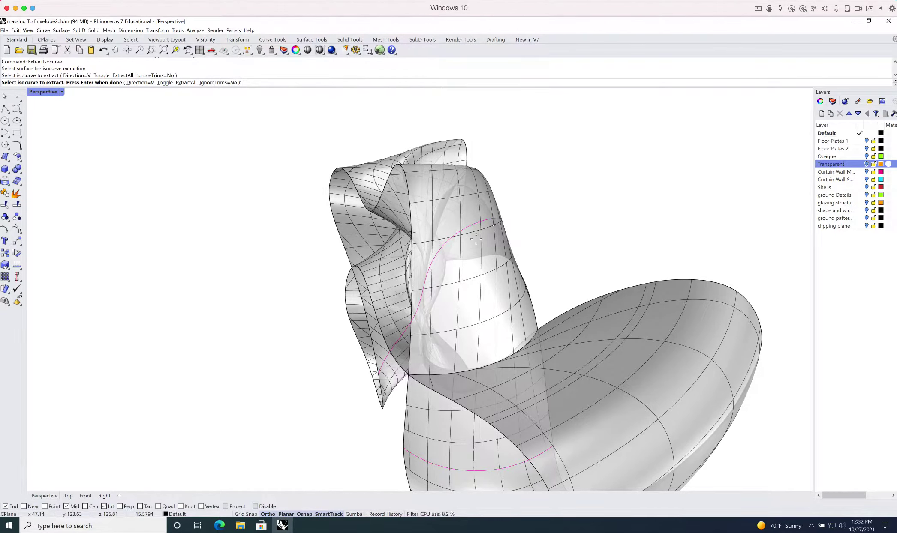
scroll(412, 245, down, 5)
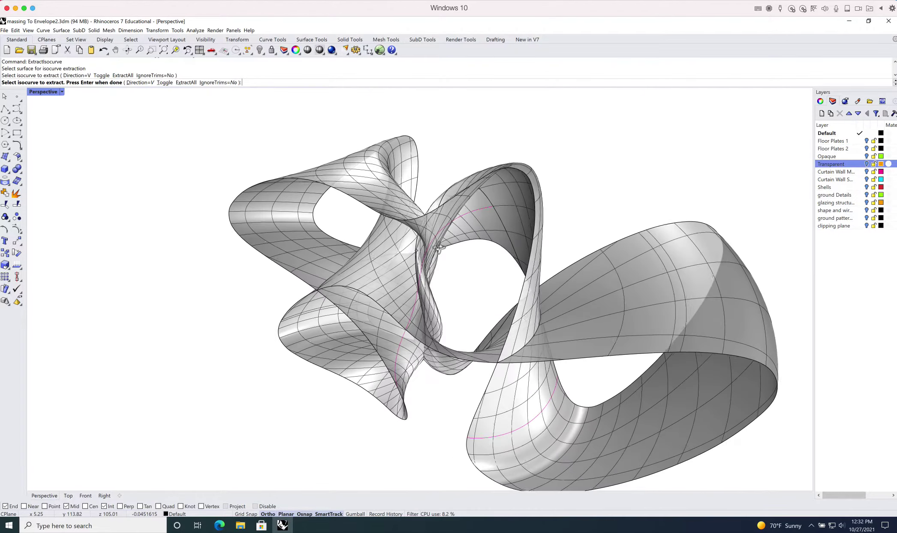
scroll(471, 266, up, 4)
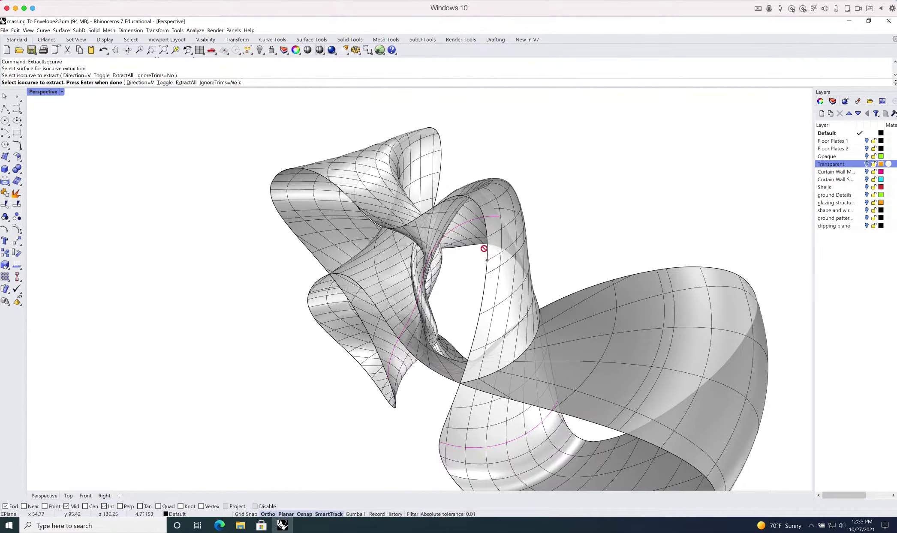
right_drag(483, 253, 486, 272)
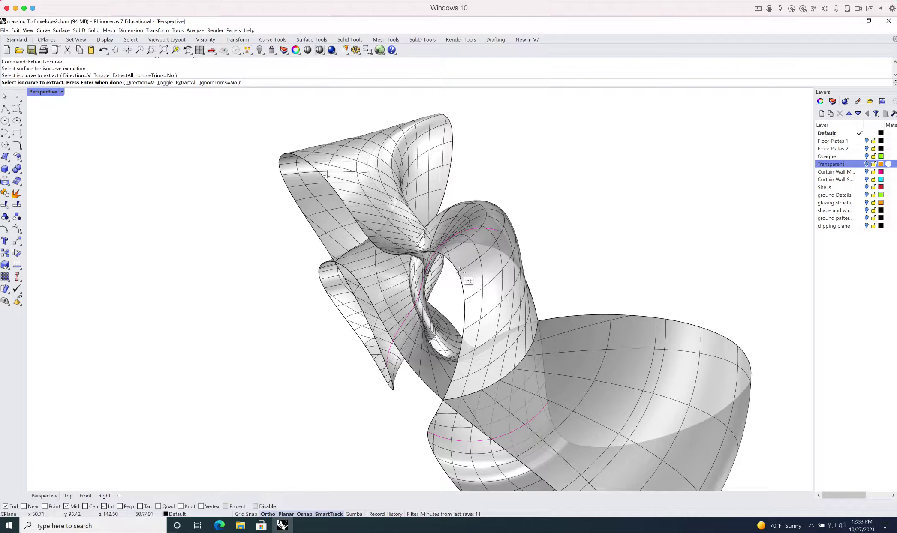
click(461, 273)
key(Return)
key(Home)
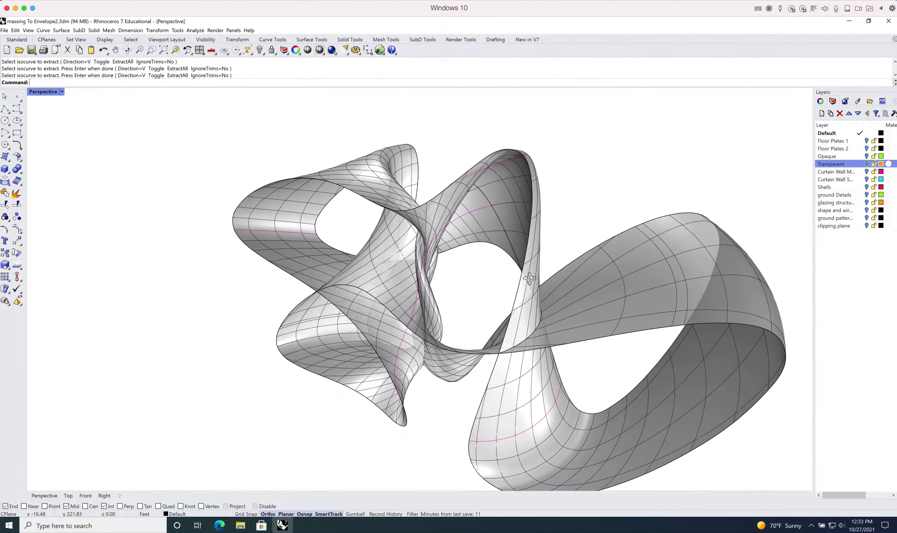
Extract a V isocurve across the large loop's narrow leg just below the point where the ribbon crosses itself
right_drag(563, 179, 538, 259)
key(Return)
click(464, 305)
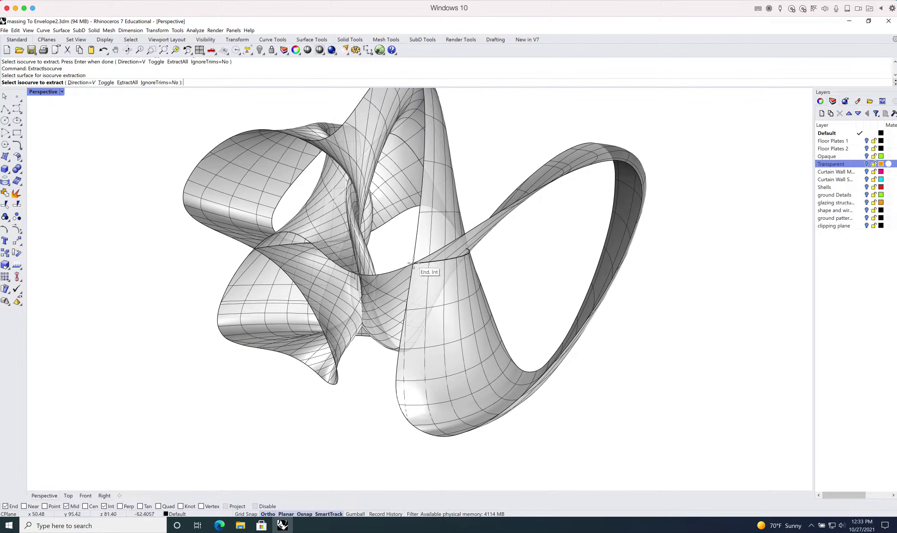
right_drag(417, 267, 405, 309)
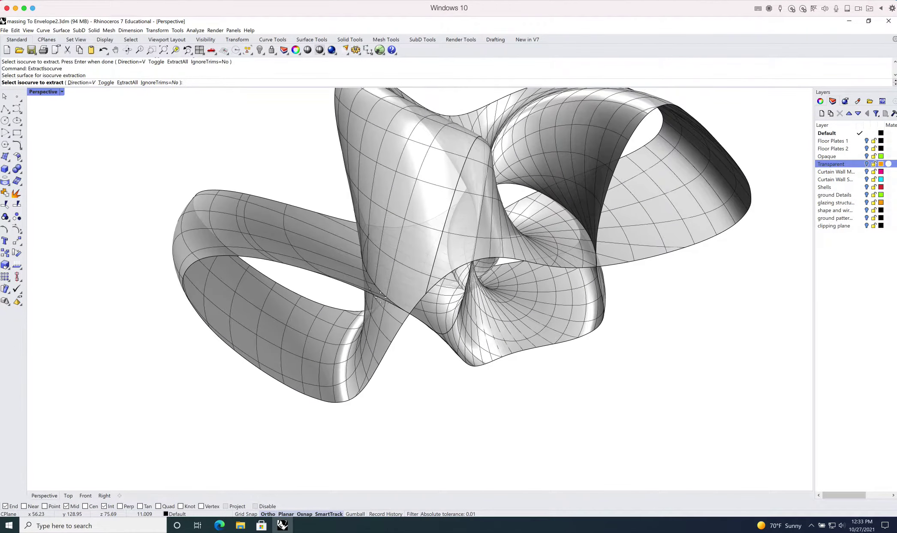
click(401, 327)
key(Return)
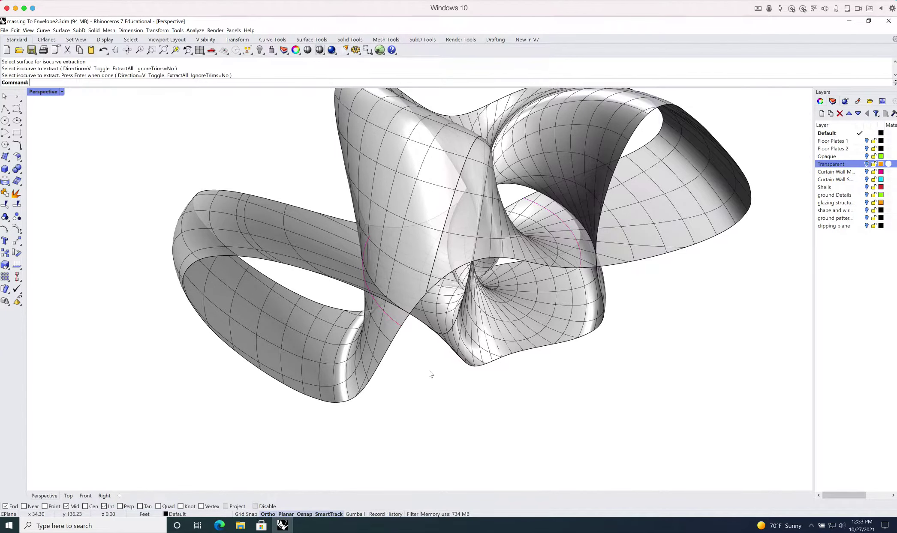
Select the curve, rather than the surface, across the lower part of the large loop to check it
right_drag(429, 373, 392, 403)
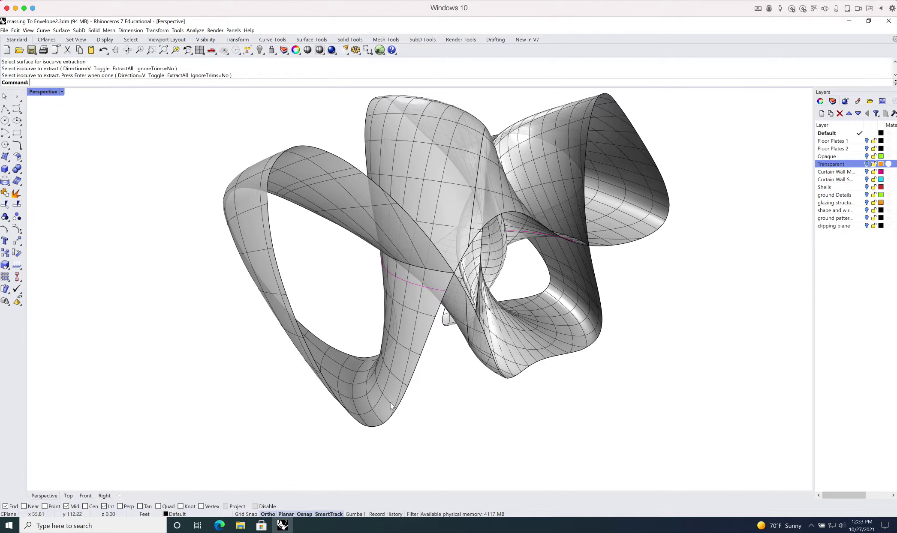
click(391, 403)
click(412, 403)
click(406, 389)
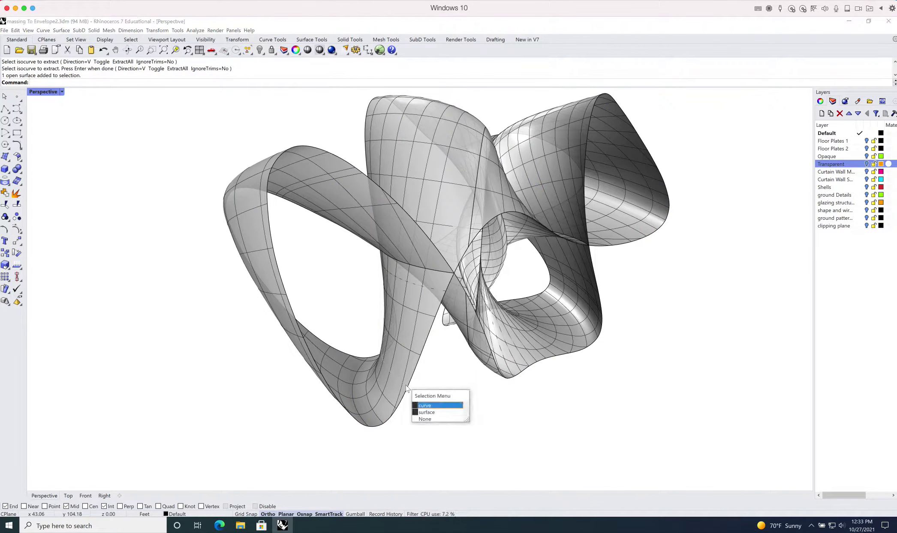
click(429, 407)
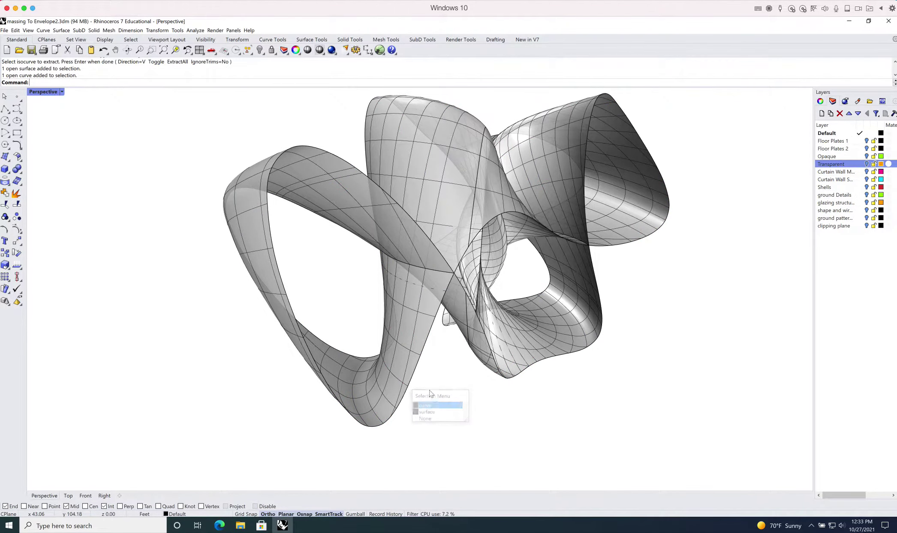
click(432, 288)
key(Return)
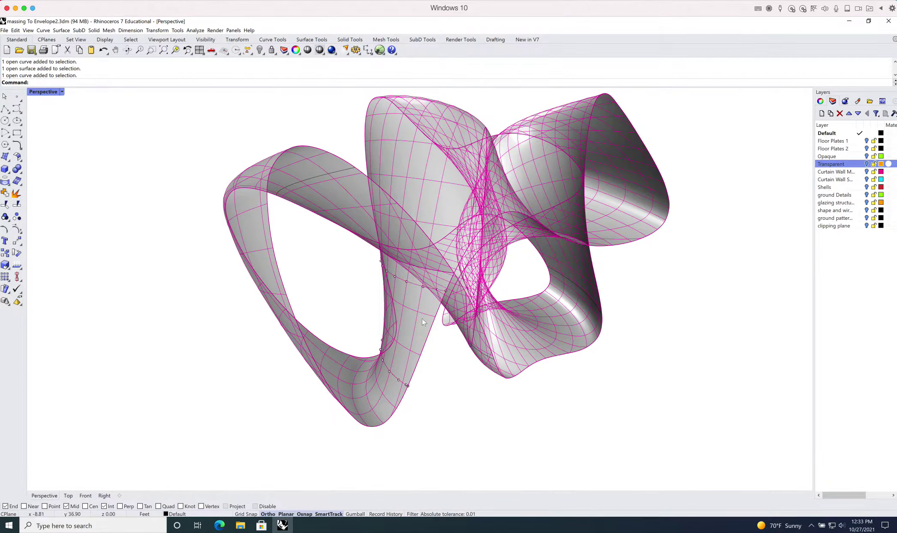
key(Return)
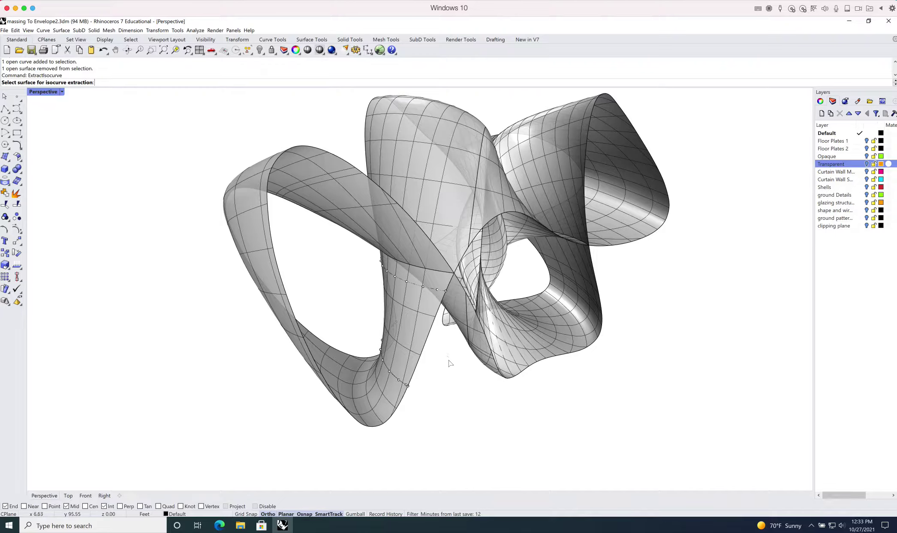
key(Escape)
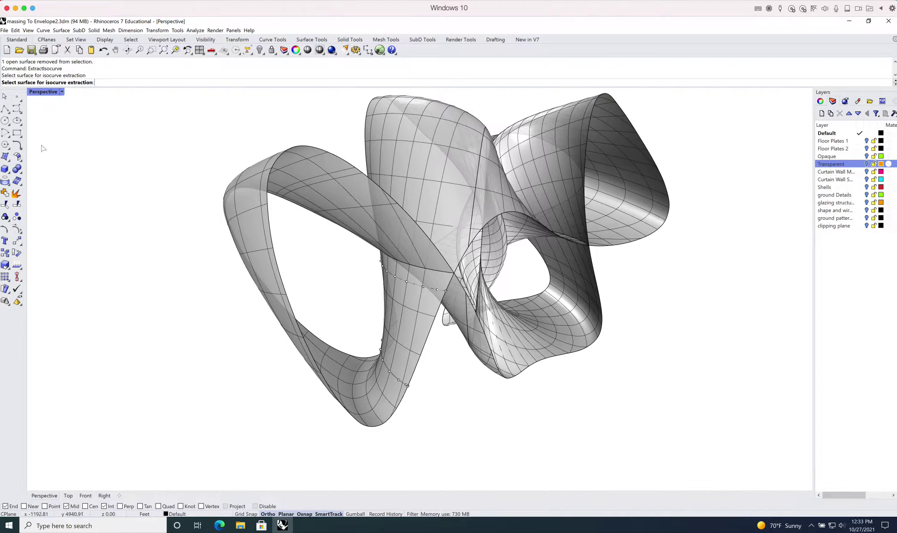
key(Escape)
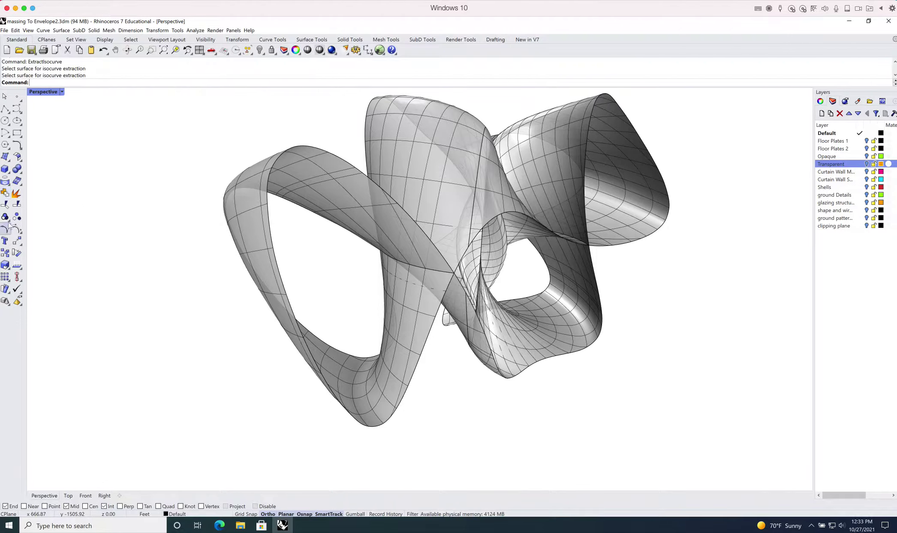
Split the ribbon surface with the two isocurves crossing the large loop's narrow leg, near the crossing and near its base
click(16, 205)
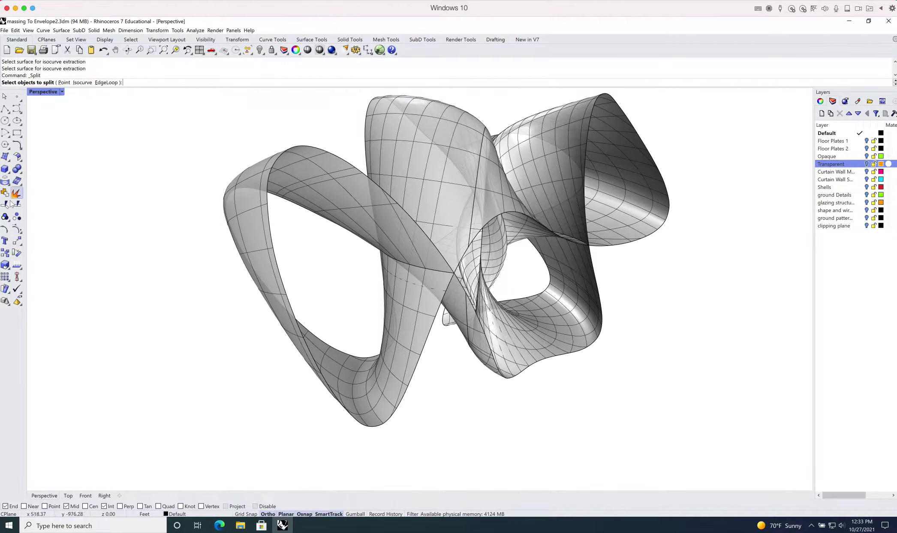
click(375, 211)
key(Return)
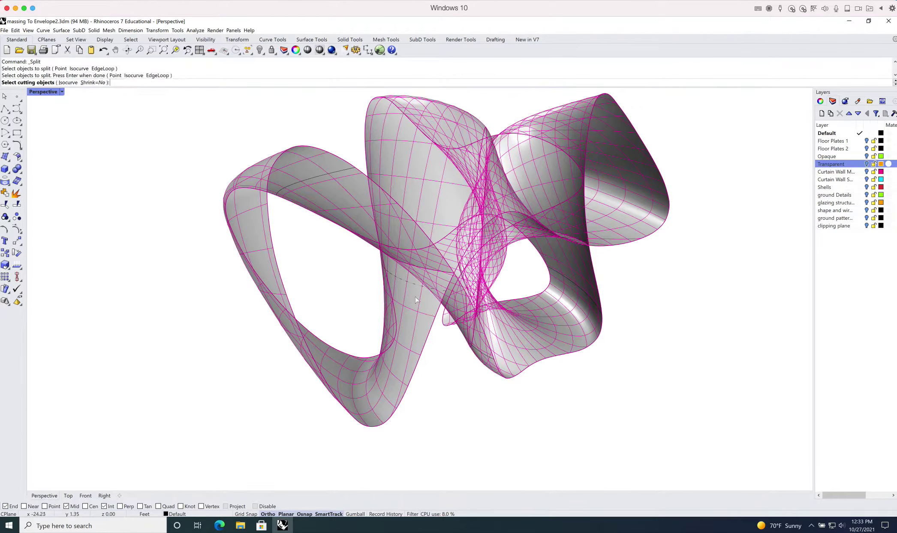
click(415, 287)
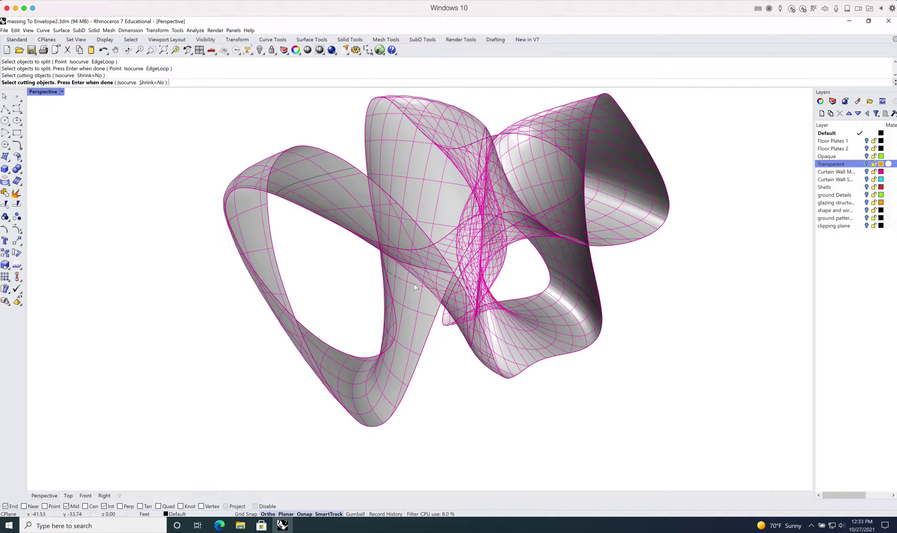
click(397, 381)
key(Return)
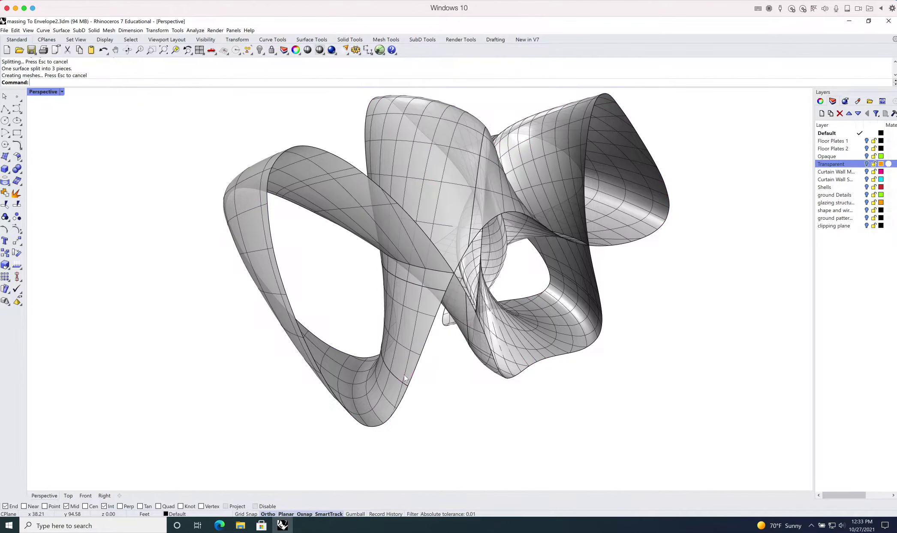
Check the split by selecting the narrow leg piece and the remaining part of the large loop
click(418, 358)
right_drag(435, 365, 389, 331)
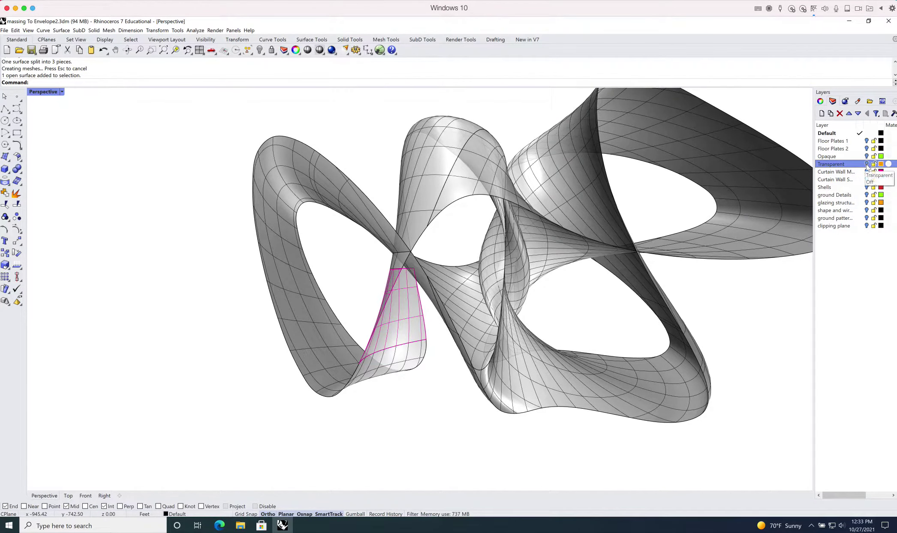
mouse_move(454, 317)
right_down()
mouse_move(467, 321)
mouse_move(444, 324)
right_up()
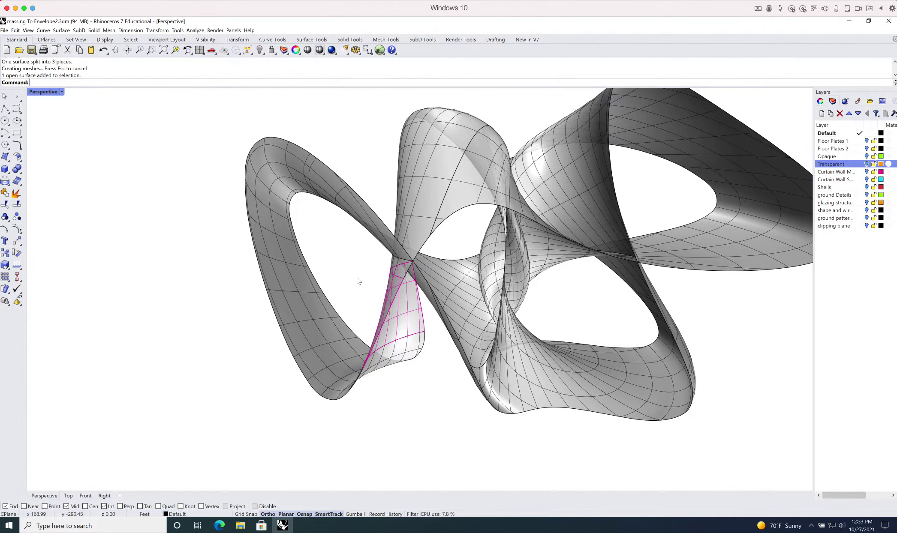
right_drag(356, 280, 362, 268)
click(288, 157)
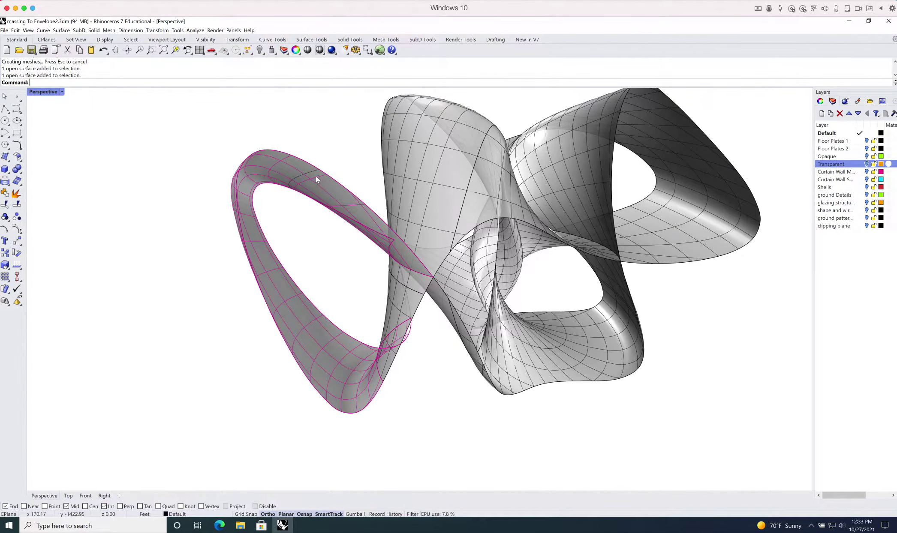
click(378, 244)
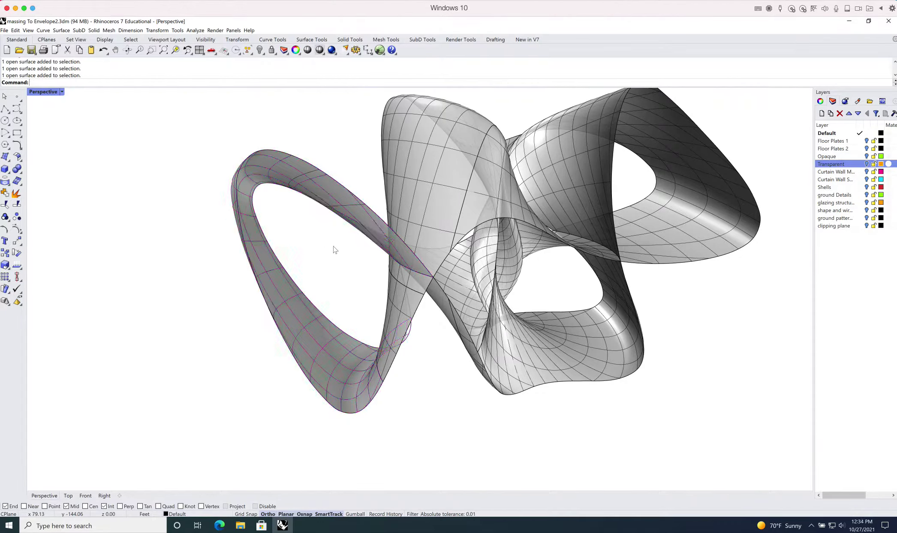
Split the large loop's surface with the isocurve crossing its upper arm
text(split)
key(Return)
click(323, 188)
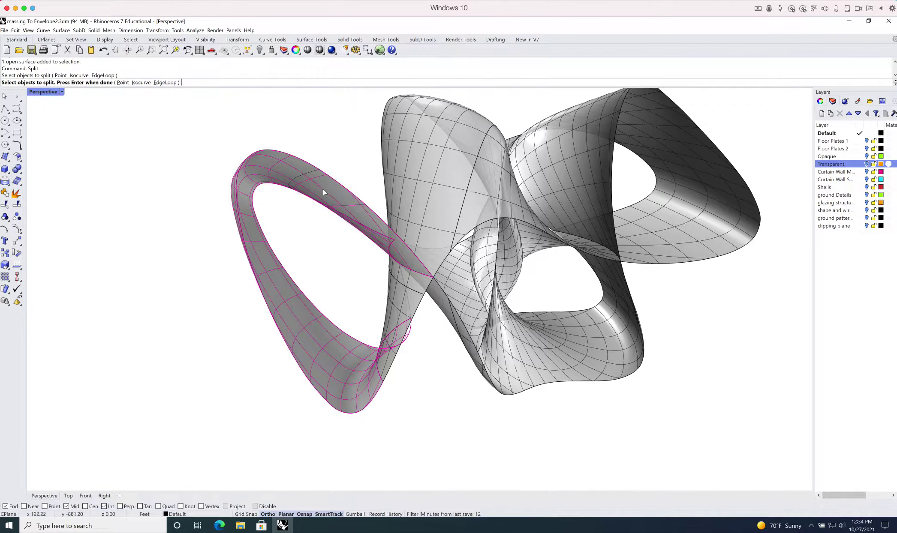
key(Return)
click(309, 170)
key(Return)
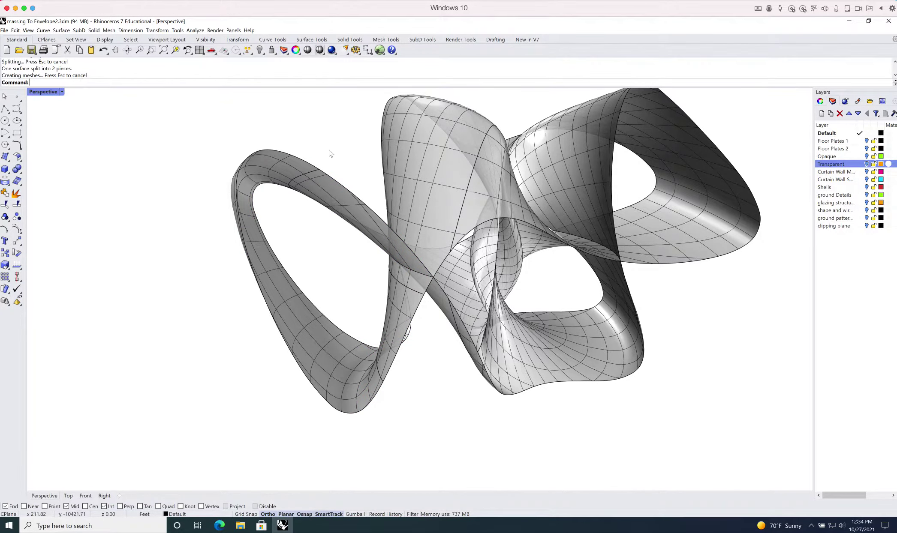
Select the split pieces of the large loop in turn to compare the opaque and transparent zones
click(336, 189)
right_drag(361, 163, 348, 162)
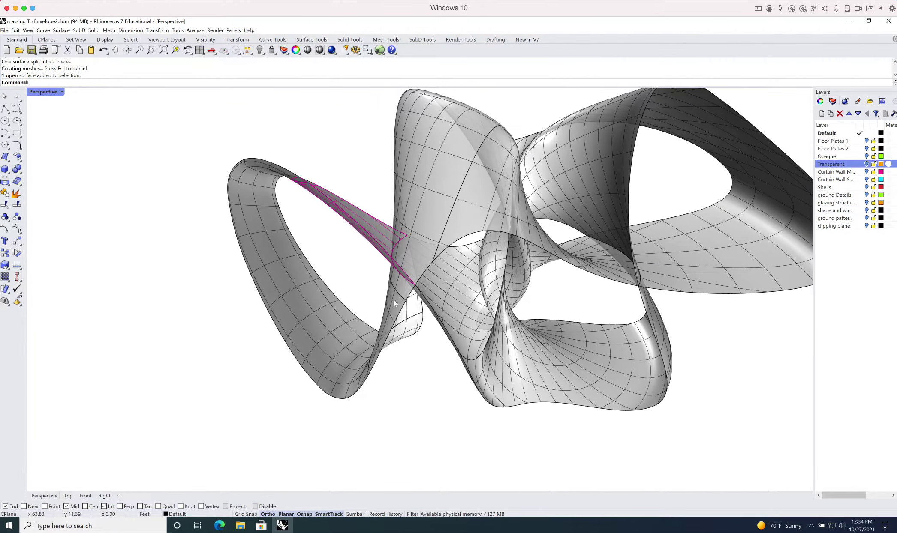
click(388, 303)
click(273, 240)
mouse_move(331, 258)
right_down()
mouse_move(372, 259)
mouse_move(342, 254)
right_up()
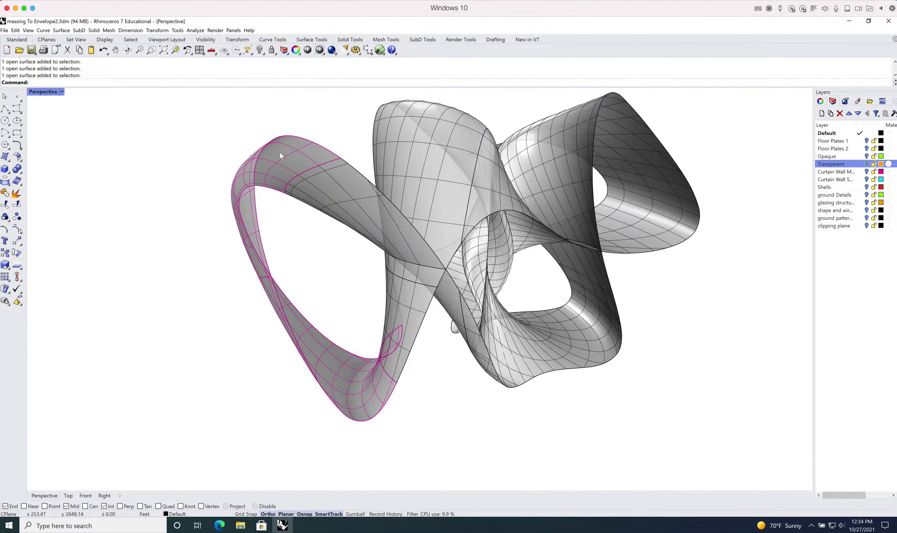
click(336, 197)
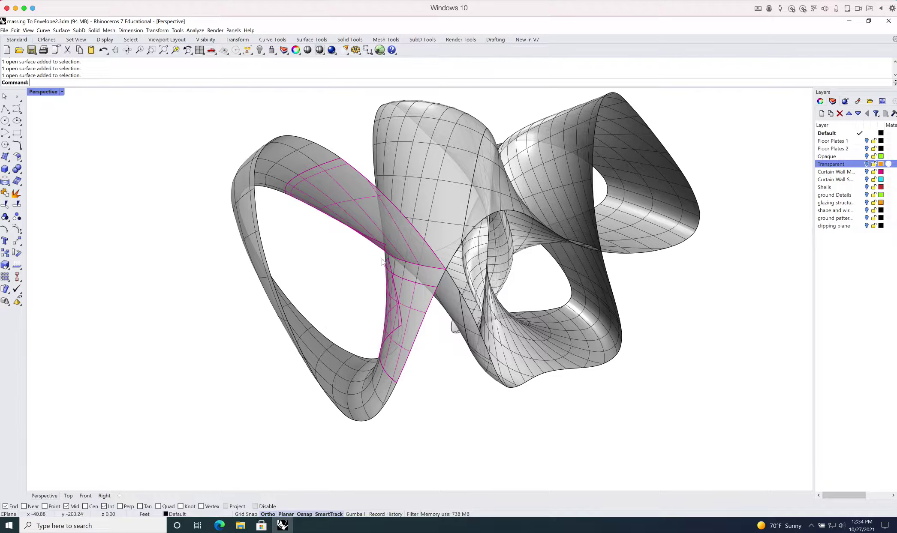
Make the Opaque layer current, show the Transparent layer with it and hide the Default layer to view the finished envelope division
right_drag(400, 352, 320, 192)
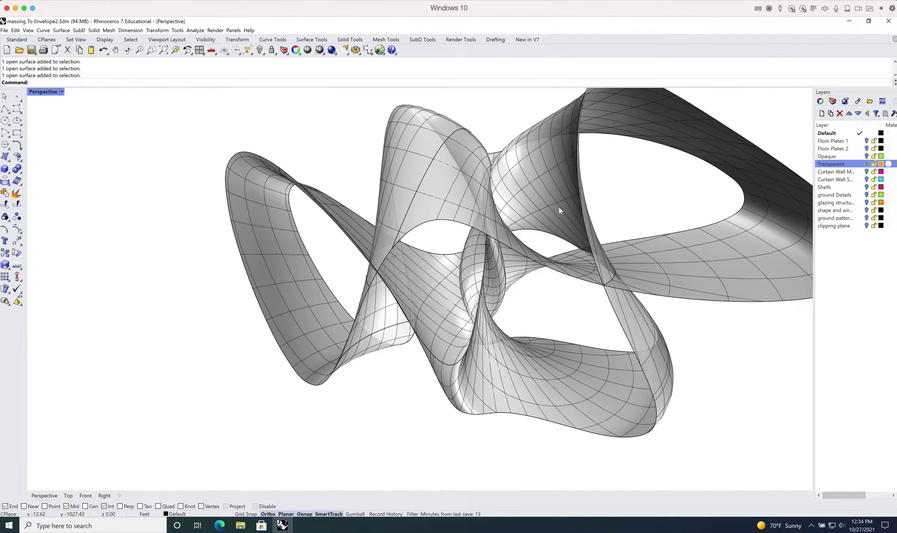
click(860, 156)
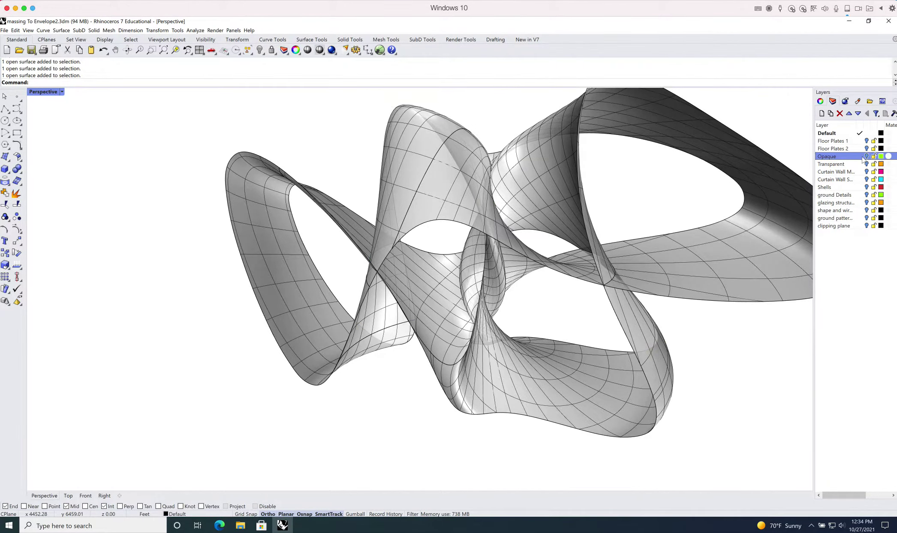
right_drag(638, 232, 530, 314)
right_drag(451, 326, 433, 306)
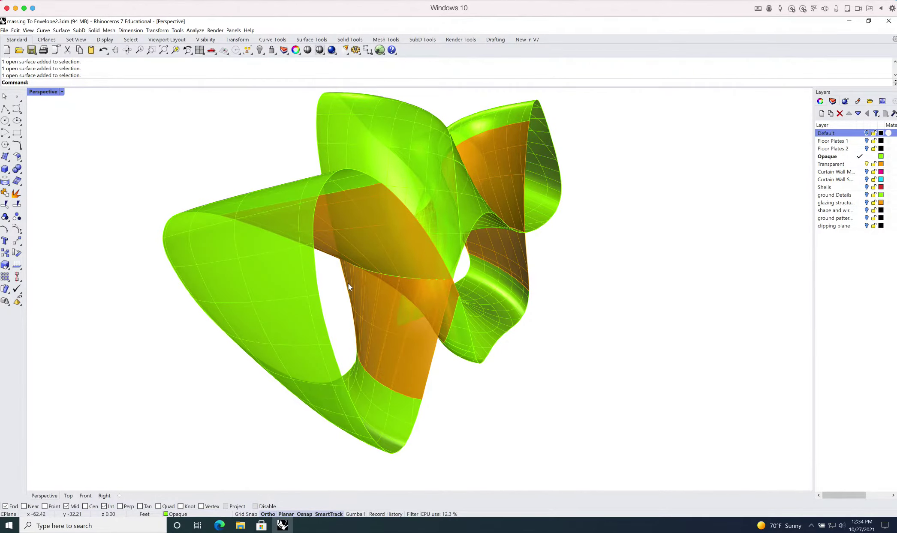
right_drag(348, 287, 461, 330)
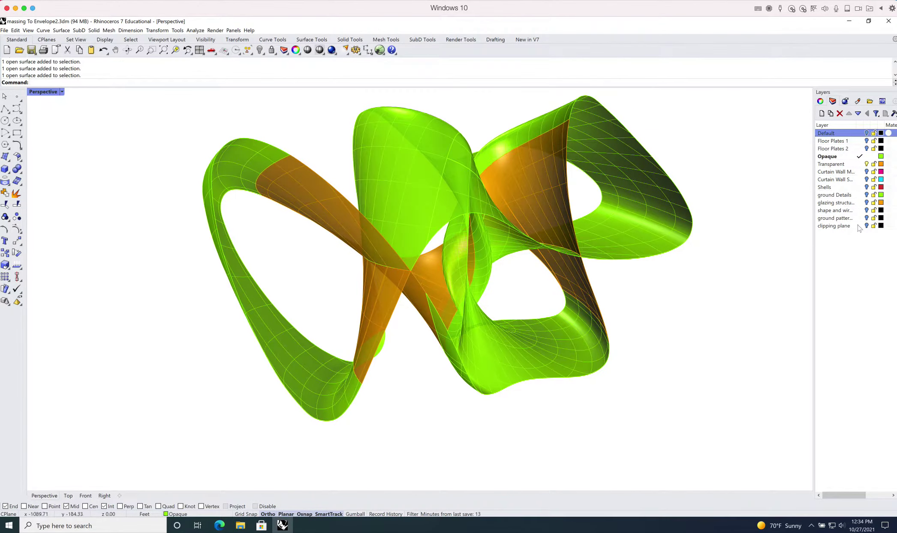
Show the Curtain Wall Surfaces layer, make it current, and hide the Opaque and Transparent layers
click(866, 172)
click(867, 172)
click(866, 180)
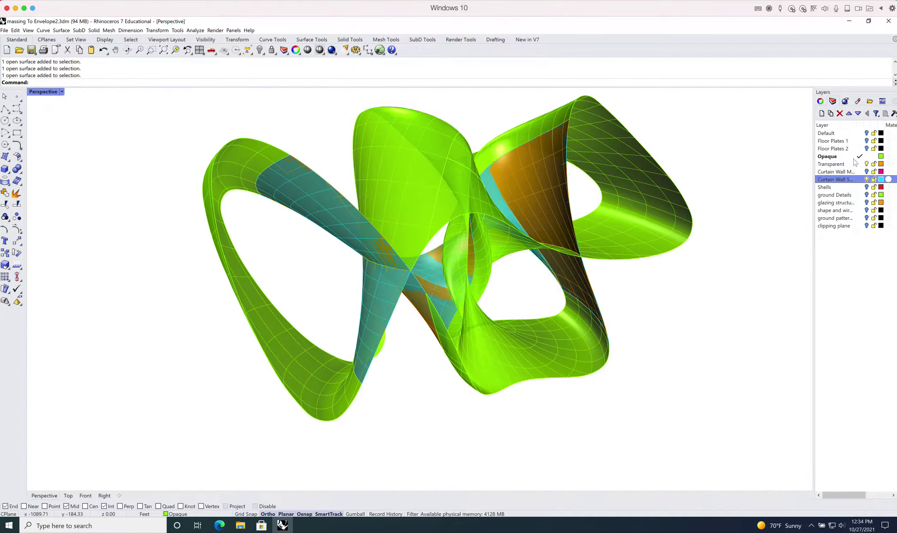
click(860, 180)
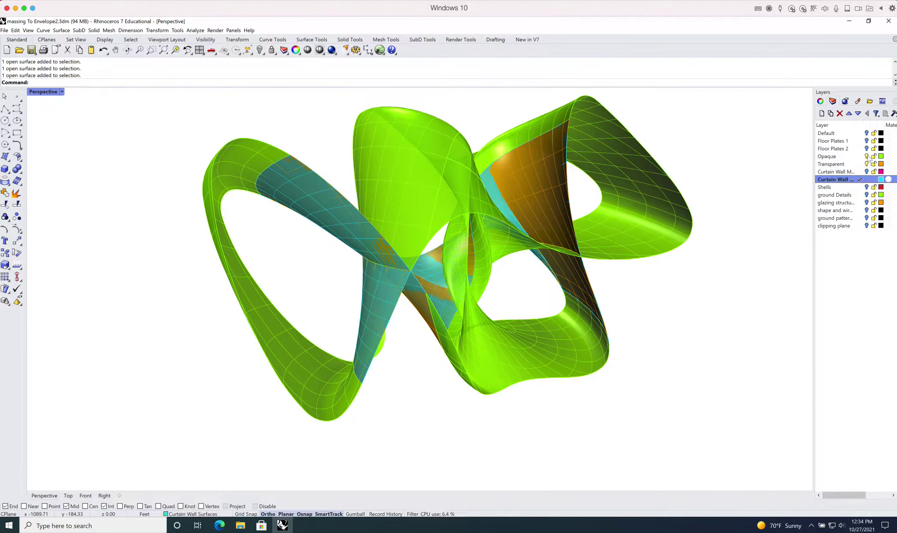
click(867, 156)
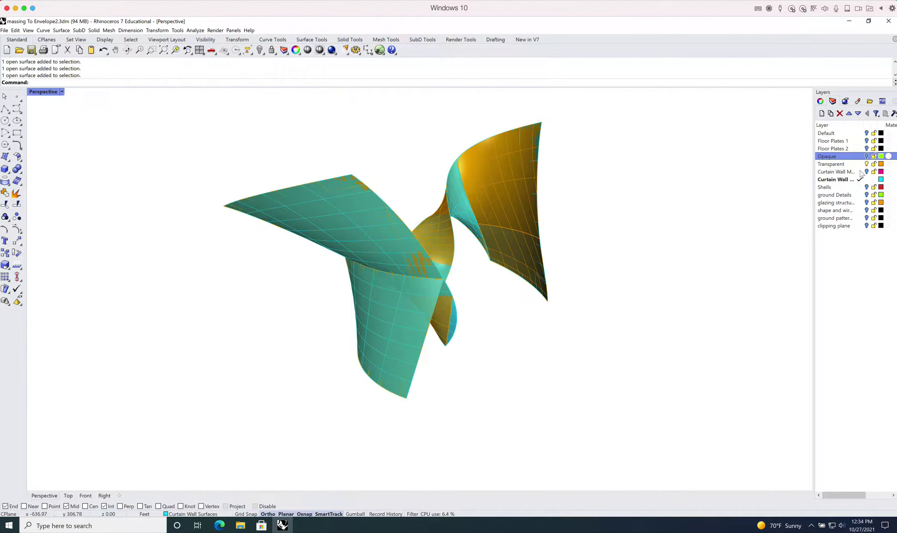
click(867, 164)
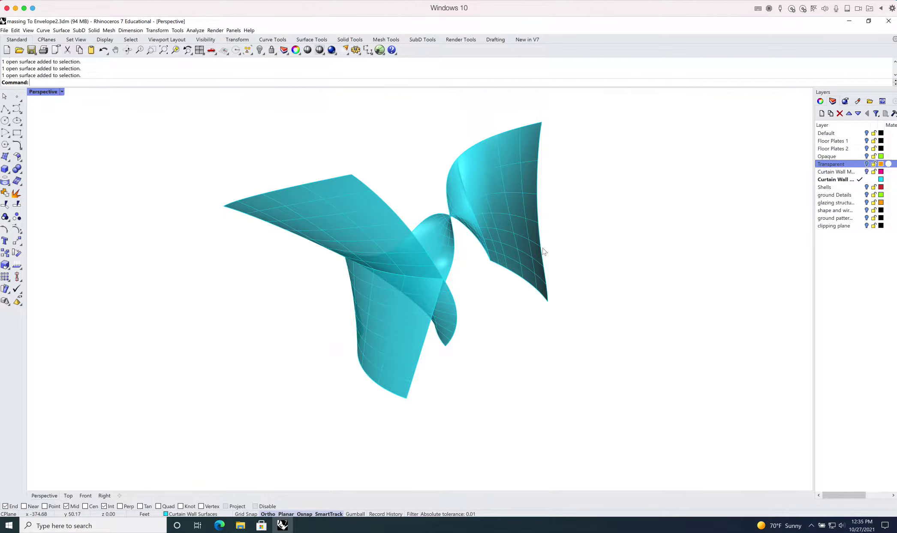
right_drag(454, 304, 744, 265)
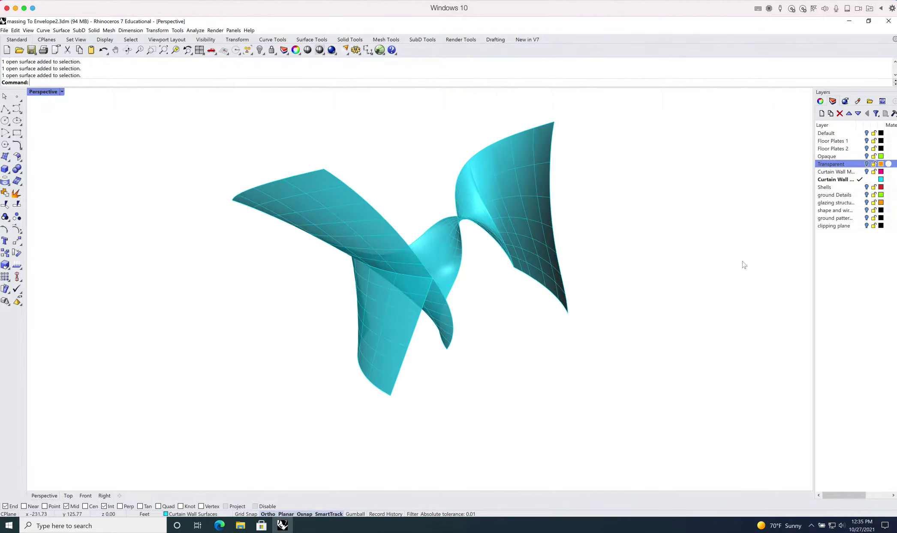
Make the Transparent layer current and hide the Curtain Wall Surfaces layer to view only the transparent pieces
click(859, 164)
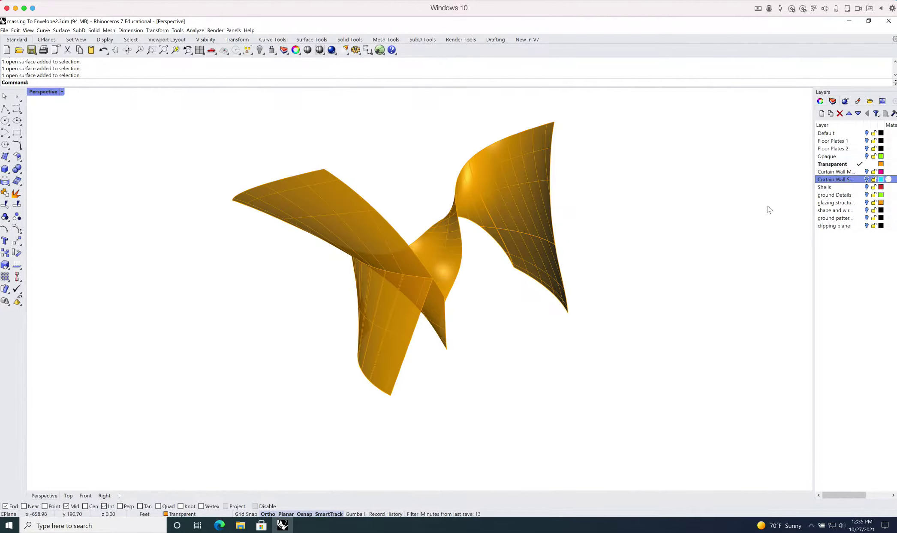
click(866, 179)
right_drag(481, 308, 480, 314)
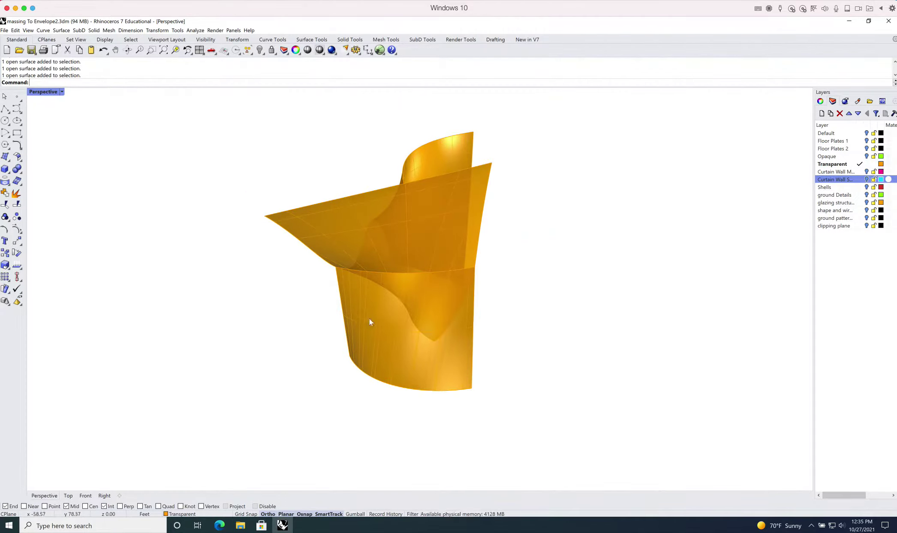
right_drag(540, 352, 510, 348)
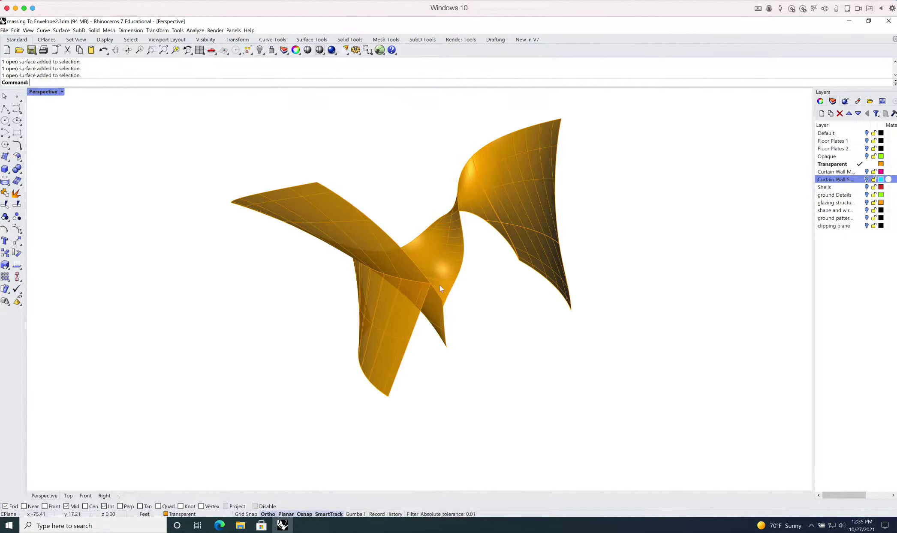
Examine the transparent surfaces from several sides, selecting individual pieces to see where each one starts and ends
right_drag(649, 255, 560, 249)
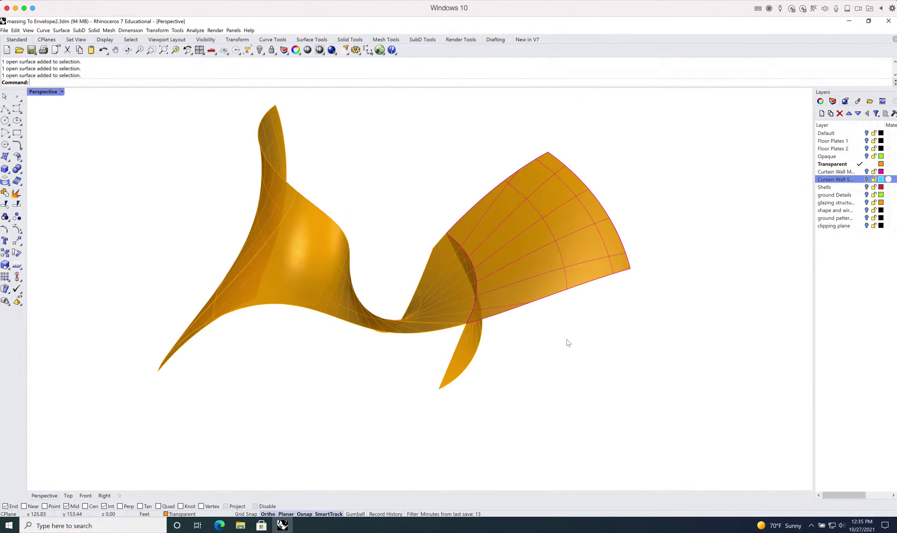
right_drag(569, 343, 455, 325)
click(441, 312)
right_drag(457, 362, 408, 404)
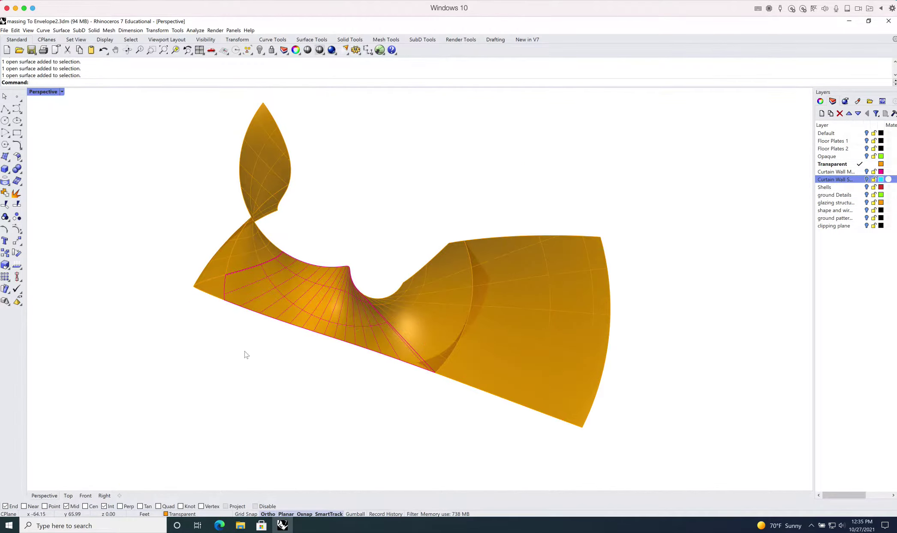
right_drag(245, 352, 291, 400)
click(270, 439)
right_drag(330, 352, 332, 324)
click(269, 294)
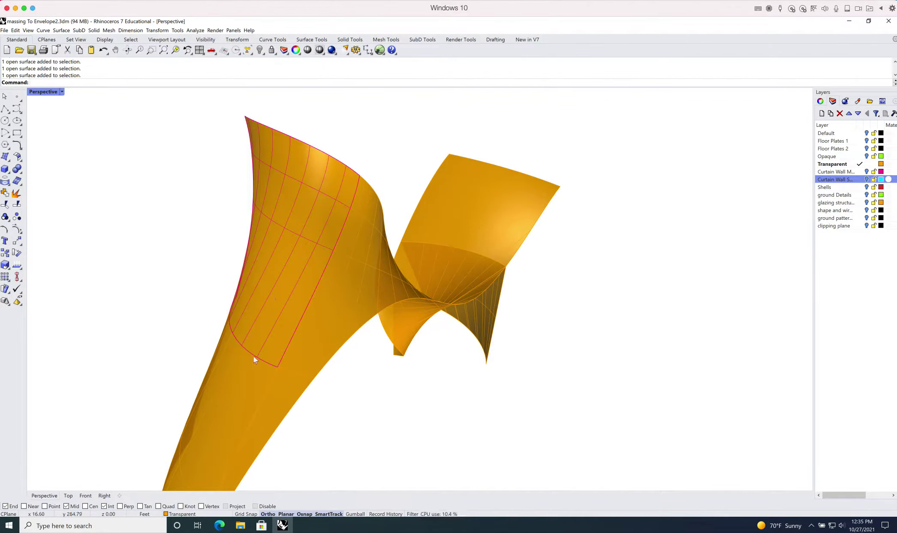
click(244, 379)
right_drag(271, 322, 473, 311)
click(536, 306)
right_drag(535, 306, 552, 330)
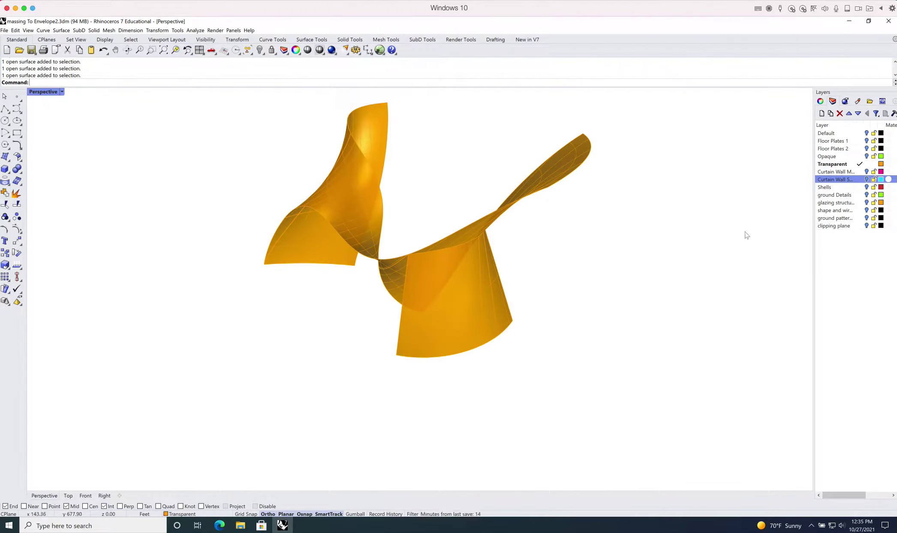
Make the Curtain Wall Surfaces layer current, hide the Transparent layer, and inspect the curtain wall surfaces up close
click(859, 167)
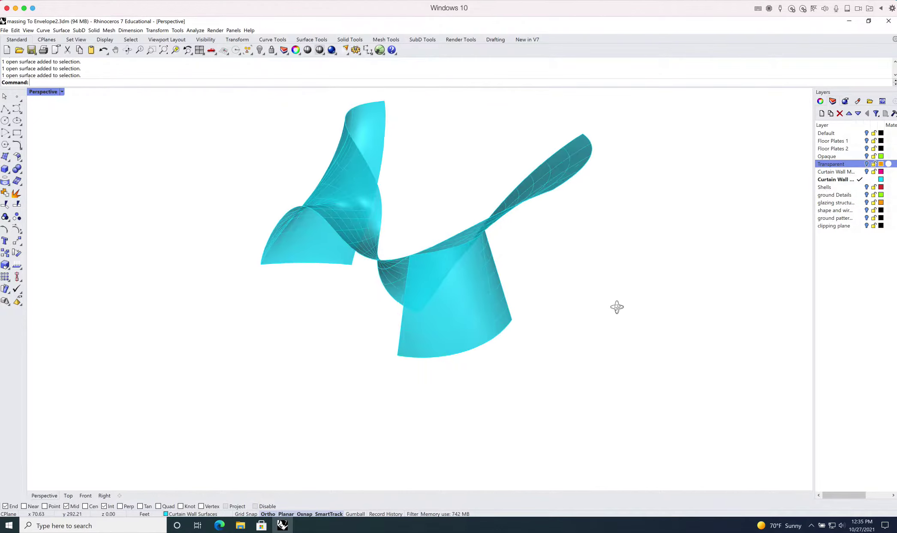
right_drag(616, 306, 676, 306)
scroll(394, 304, down, 8)
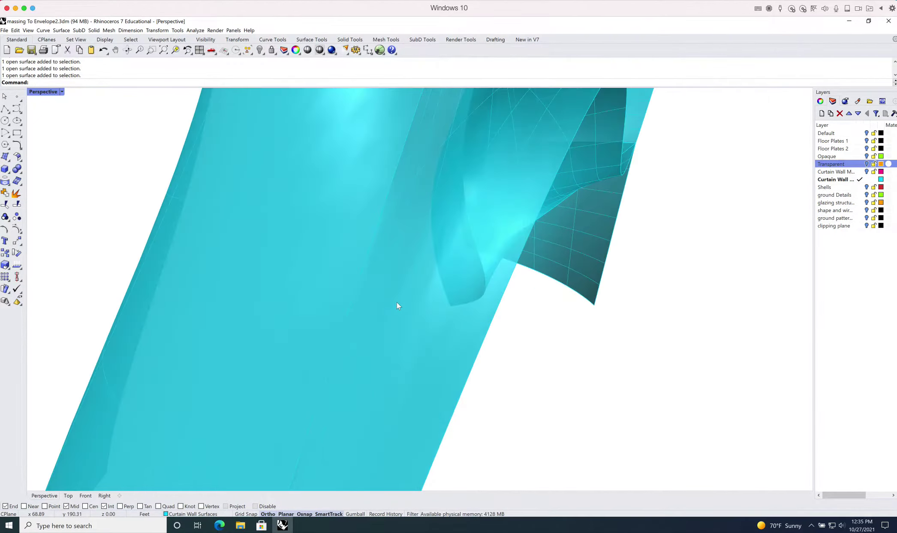
Look over the curtain wall surfaces from several sides, then make the Transparent layer current and hide the Curtain Wall Surfaces layer
right_drag(387, 291, 426, 340)
right_drag(449, 310, 497, 288)
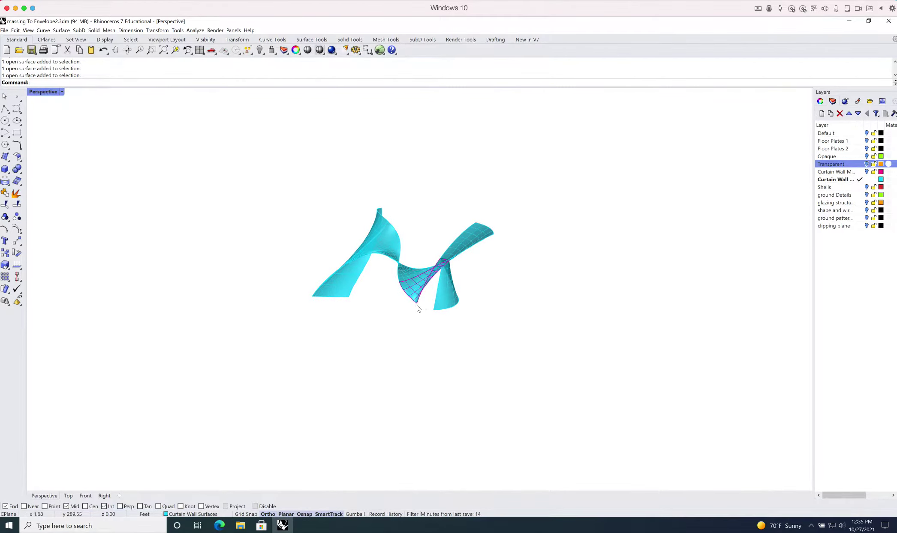
right_drag(443, 301, 498, 297)
click(471, 254)
click(490, 275)
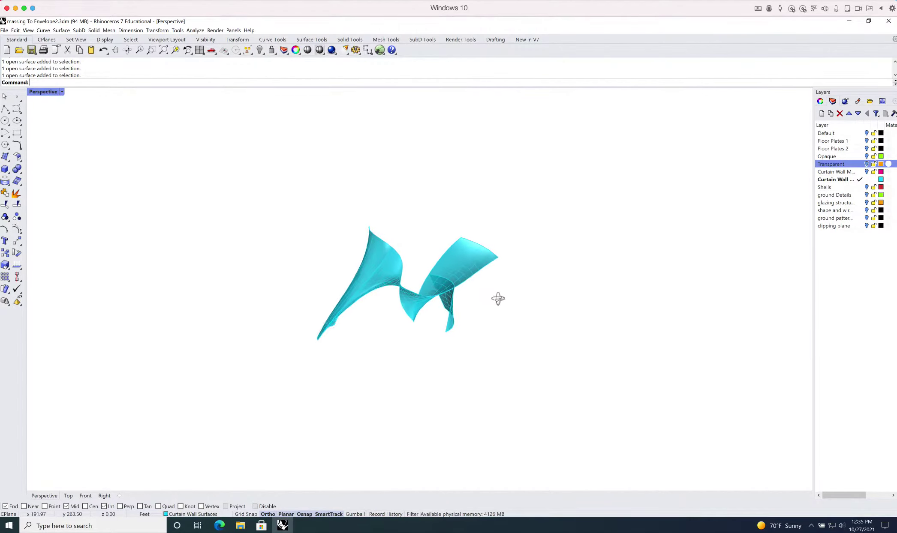
scroll(480, 276, up, 6)
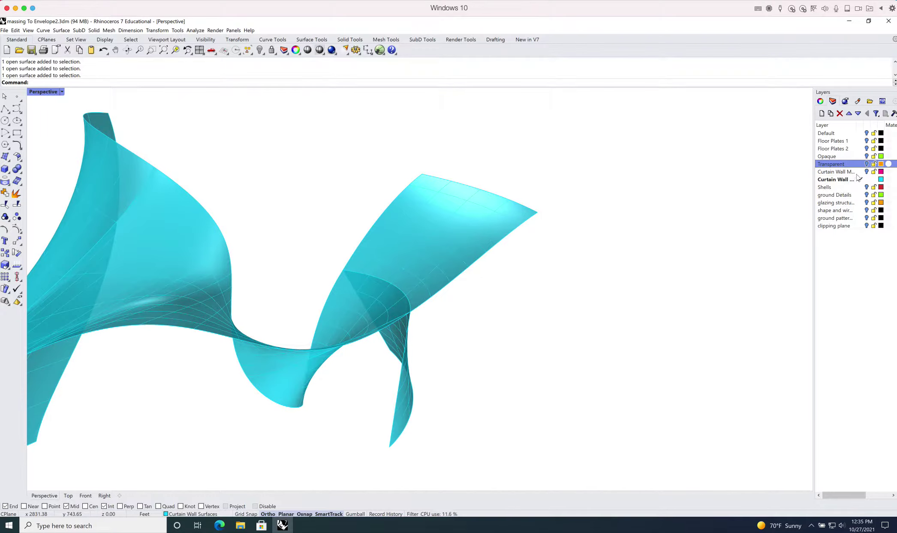
click(861, 165)
click(866, 180)
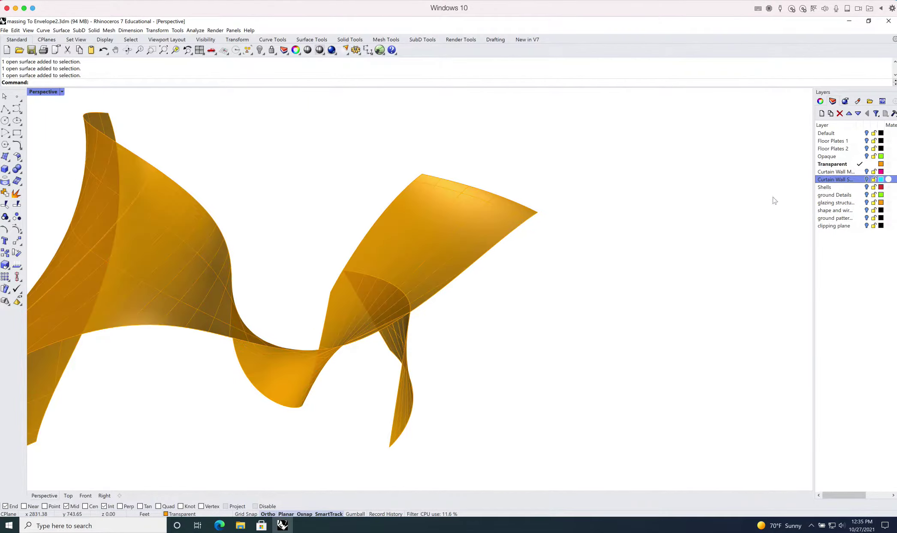
Duplicate the border of the wide, fan-shaped transparent surface at the raised end of the ribbon with DupBorder
right_drag(667, 280, 603, 240)
click(585, 210)
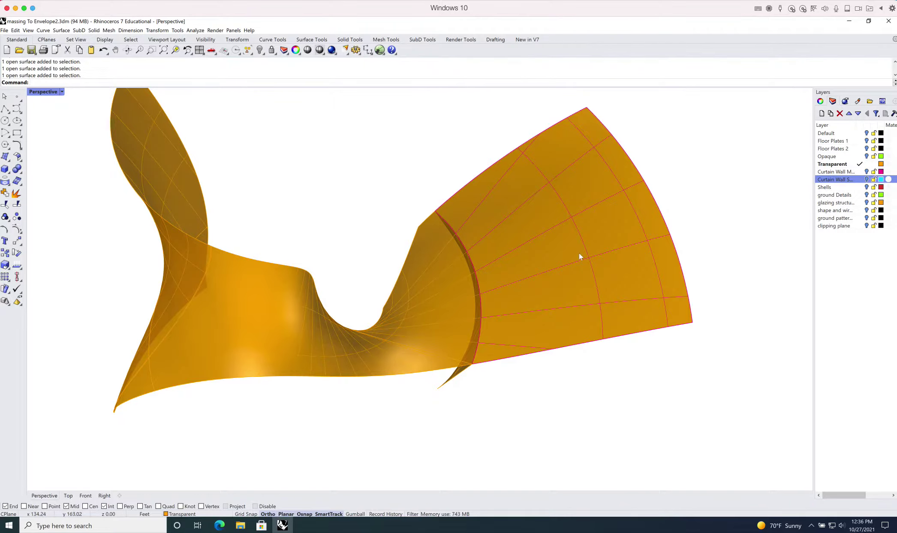
click(720, 218)
right_drag(721, 219, 733, 231)
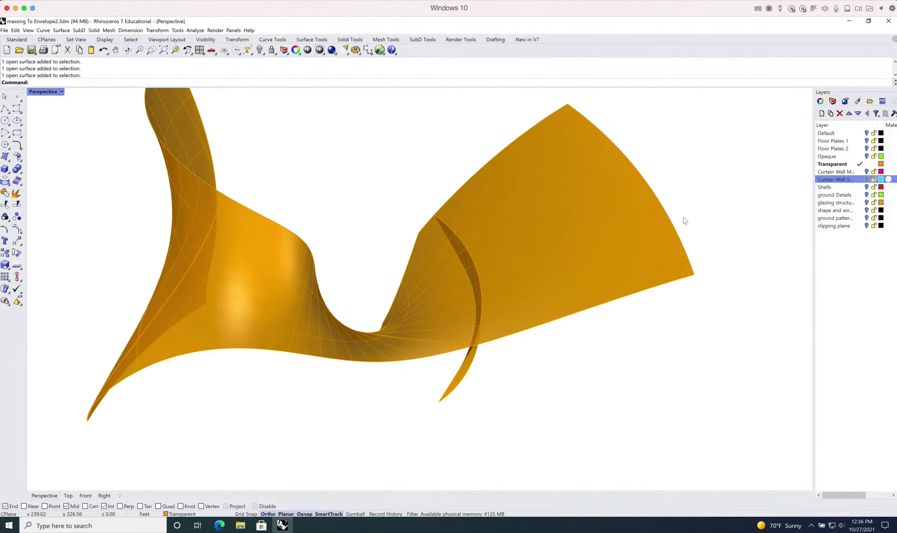
text(Dupnor)
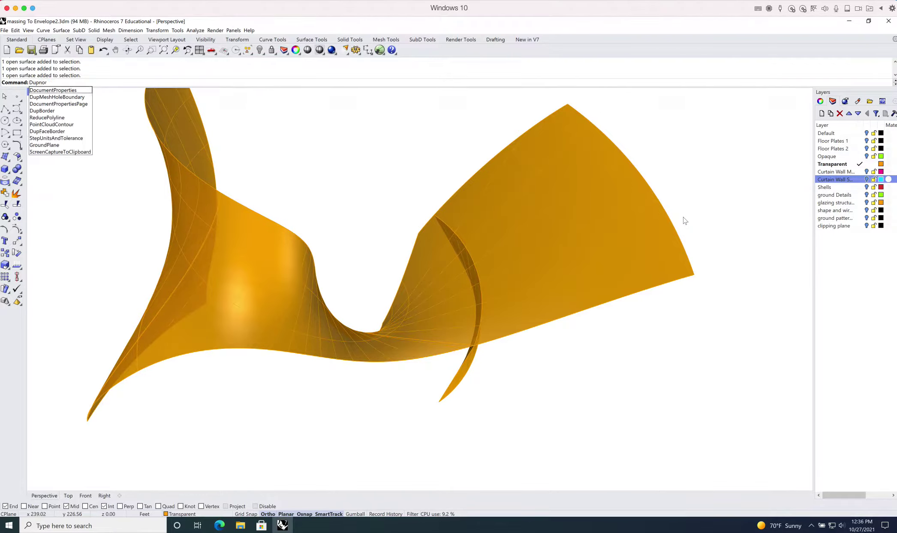
key(BackSpace)
key(BackSpace)
key(BackSpace)
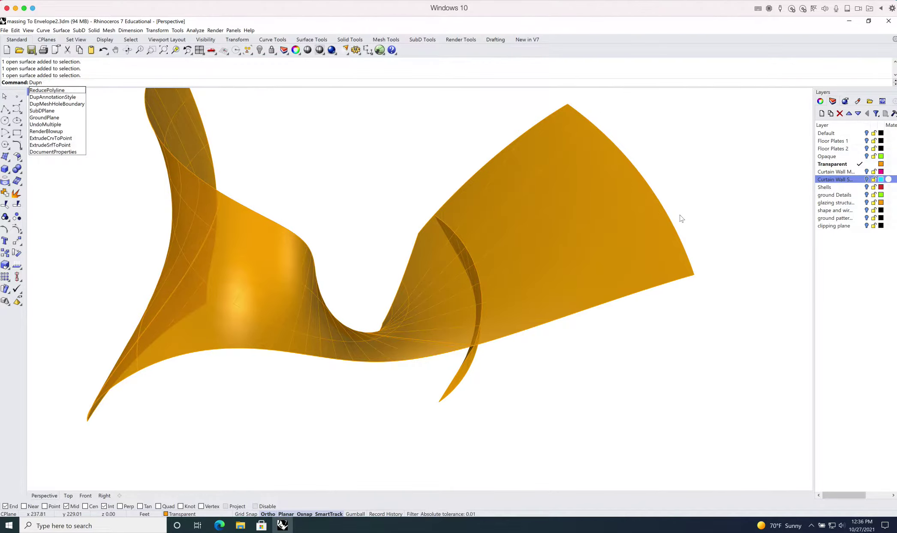
text(bor)
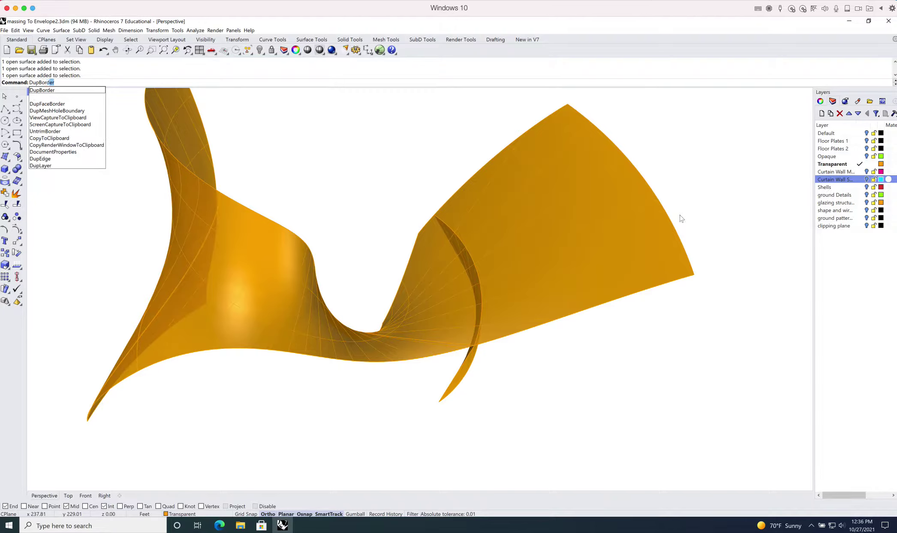
key(Return)
click(613, 205)
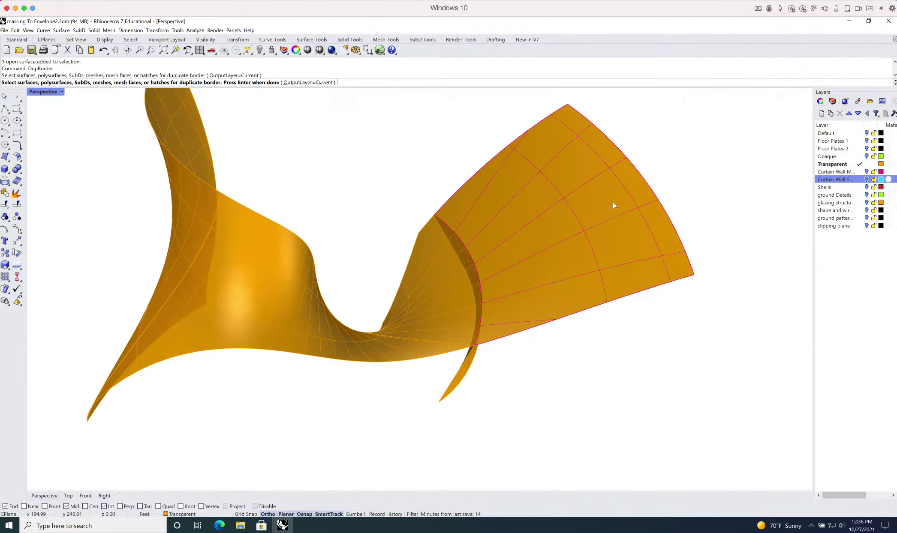
key(Return)
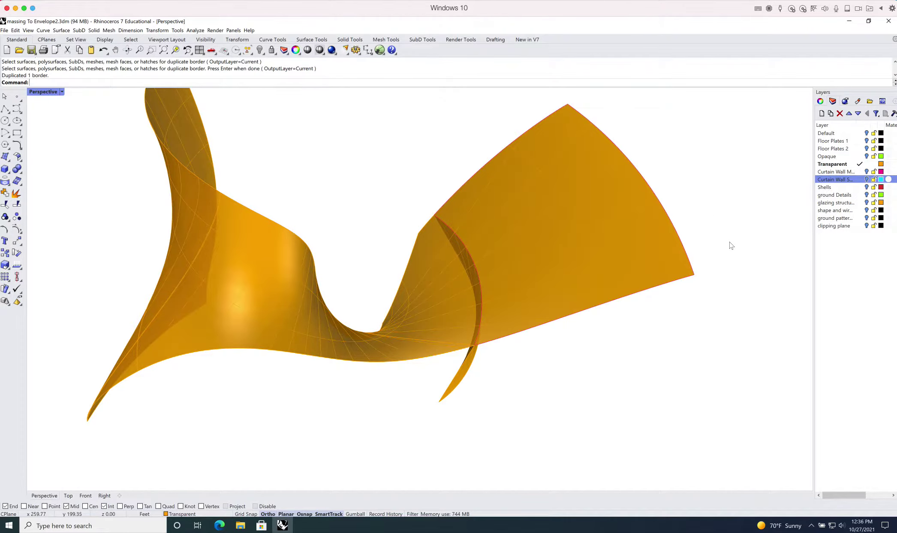
Delete the original fan-shaped transparent surface, leaving only its duplicated border curve
click(588, 228)
key(Delete)
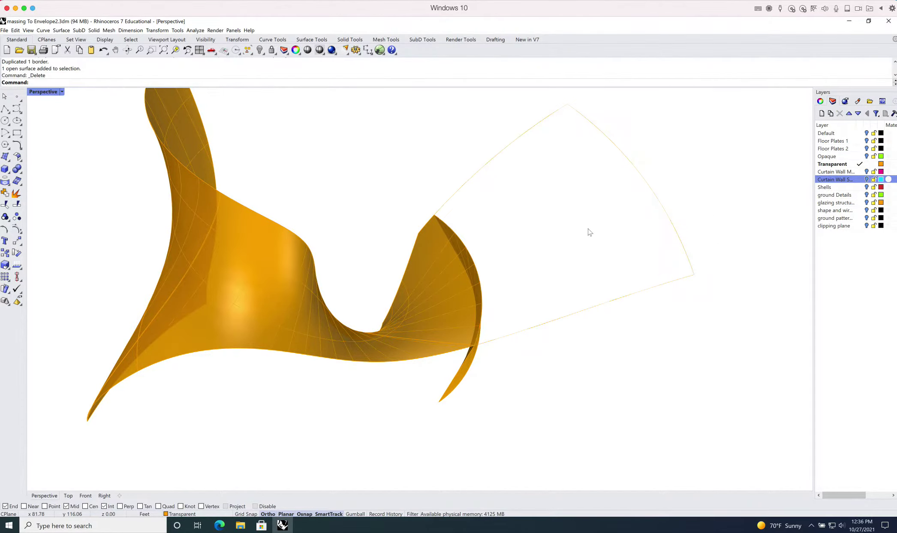
right_drag(602, 233, 560, 251)
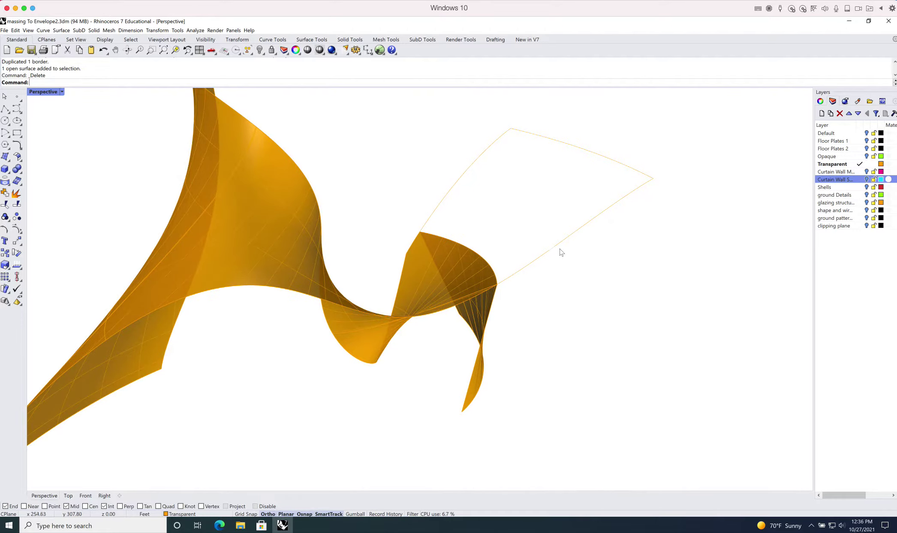
Explode the duplicated border curve into separate segments and select them one by one to check the split
click(558, 248)
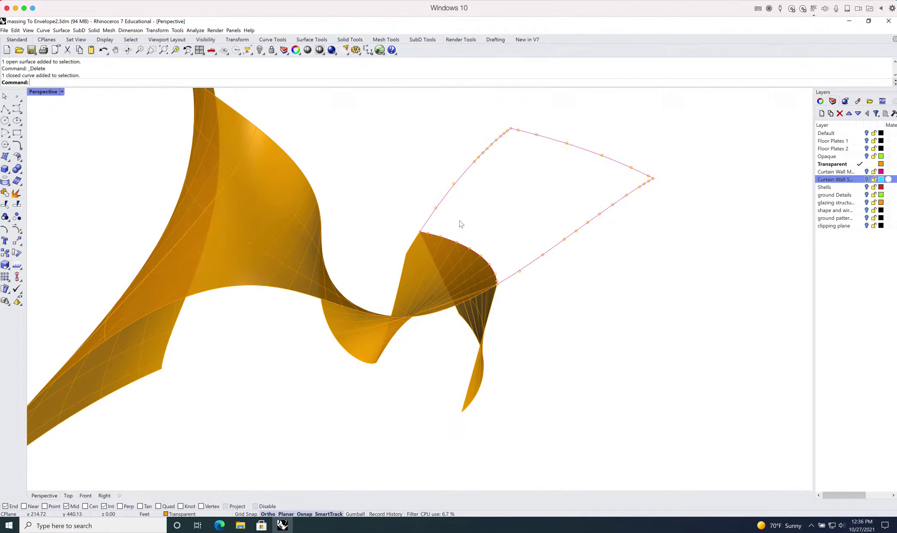
click(17, 204)
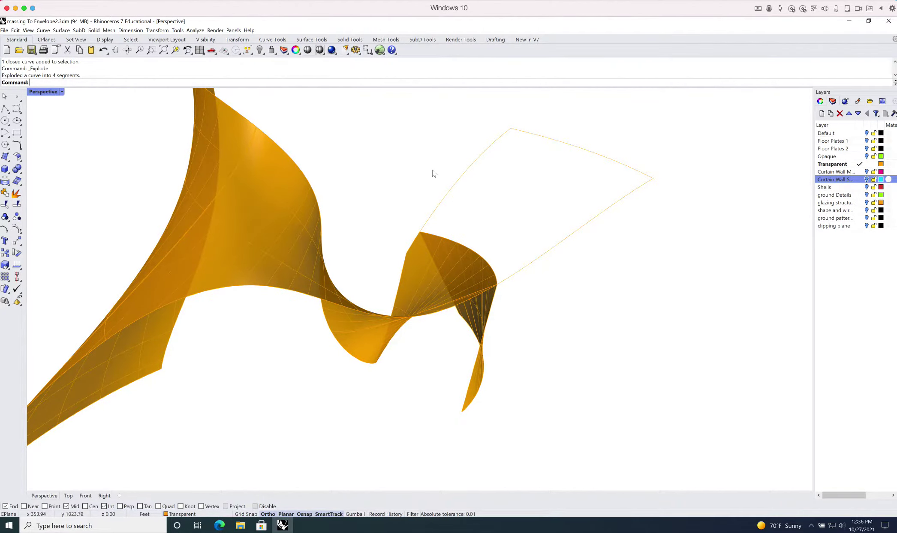
click(466, 175)
click(573, 234)
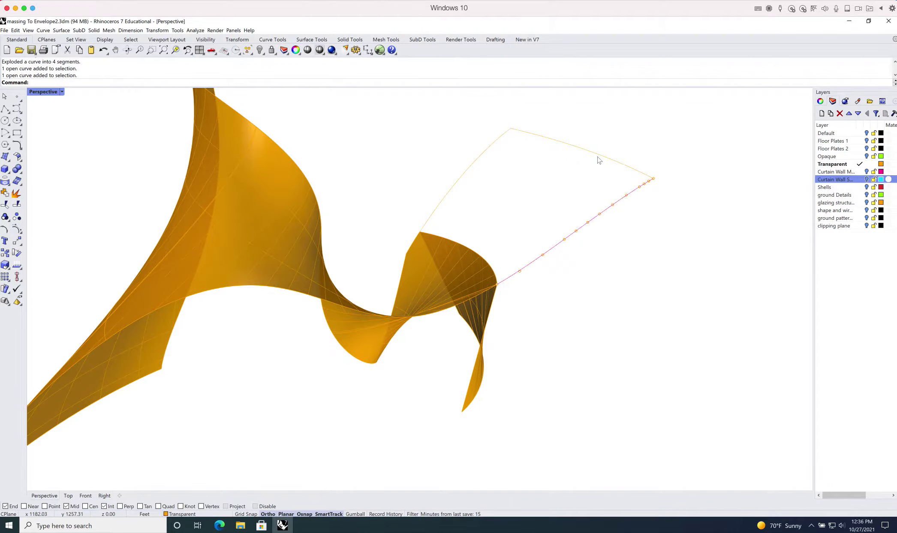
click(596, 158)
click(484, 260)
key(Escape)
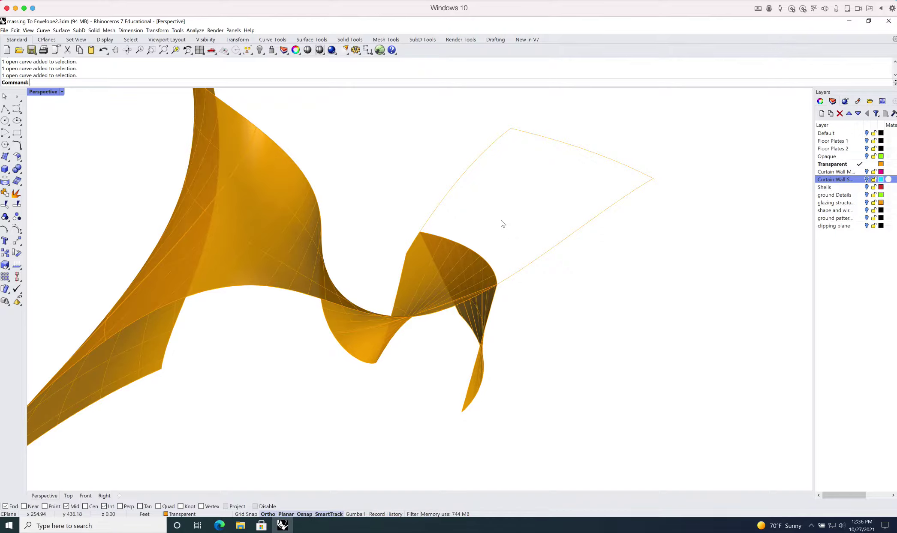
Start a two-rail sweep using the outer and inner curved end segments as rails and the two long side segments as shapes
click(5, 157)
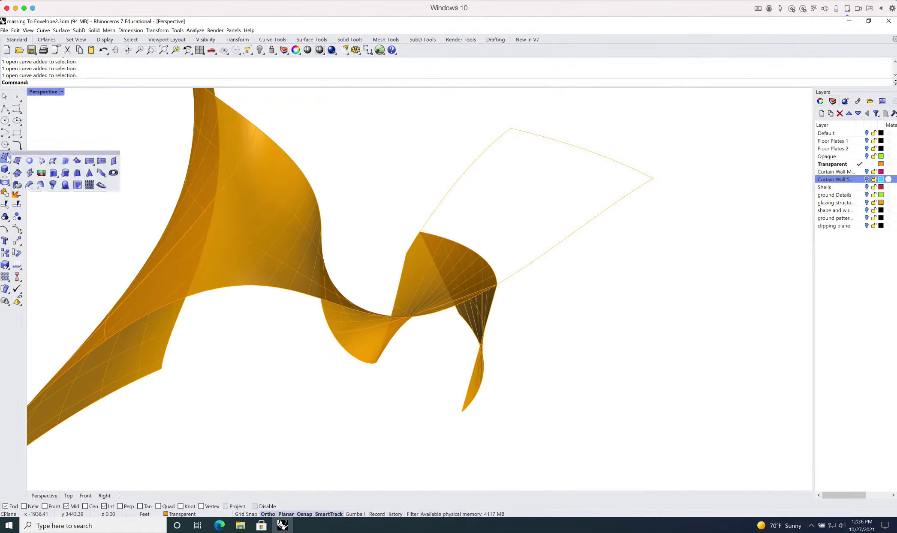
drag(35, 154, 60, 155)
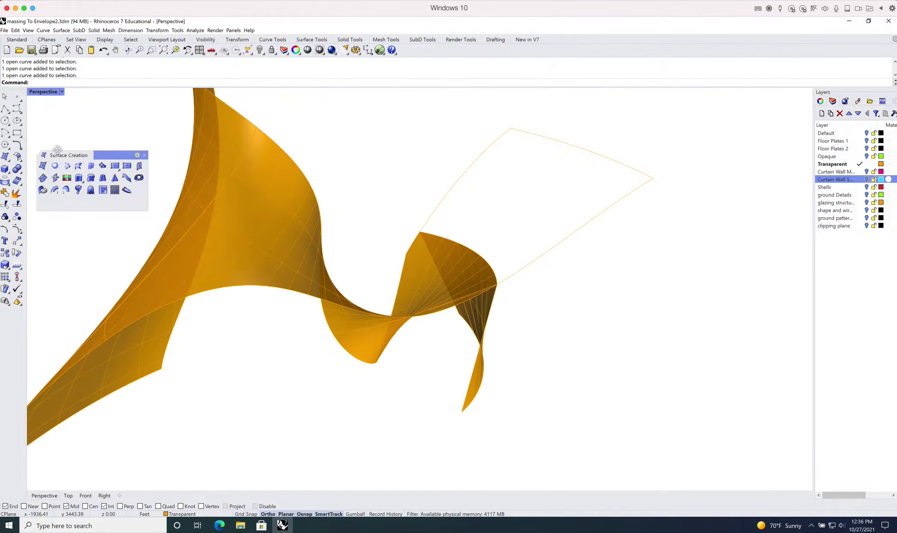
click(71, 191)
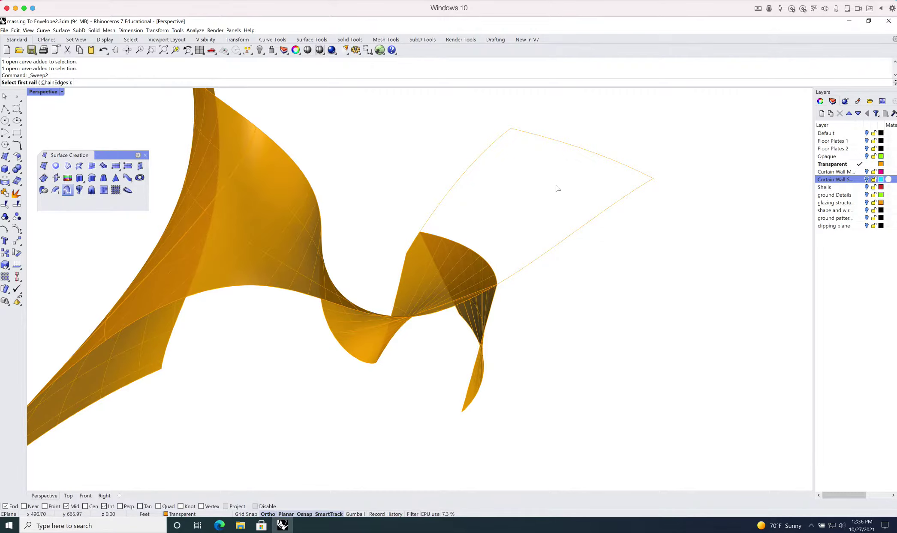
click(648, 179)
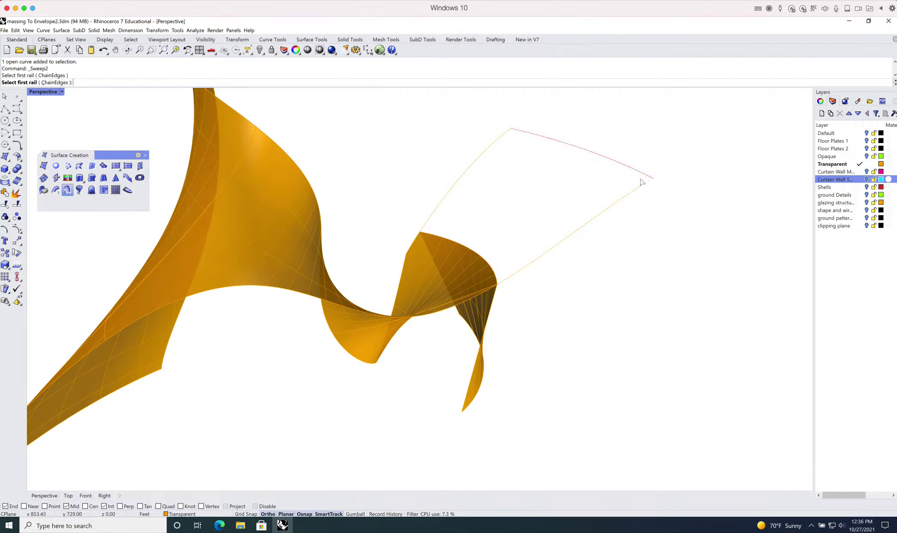
click(499, 282)
click(519, 299)
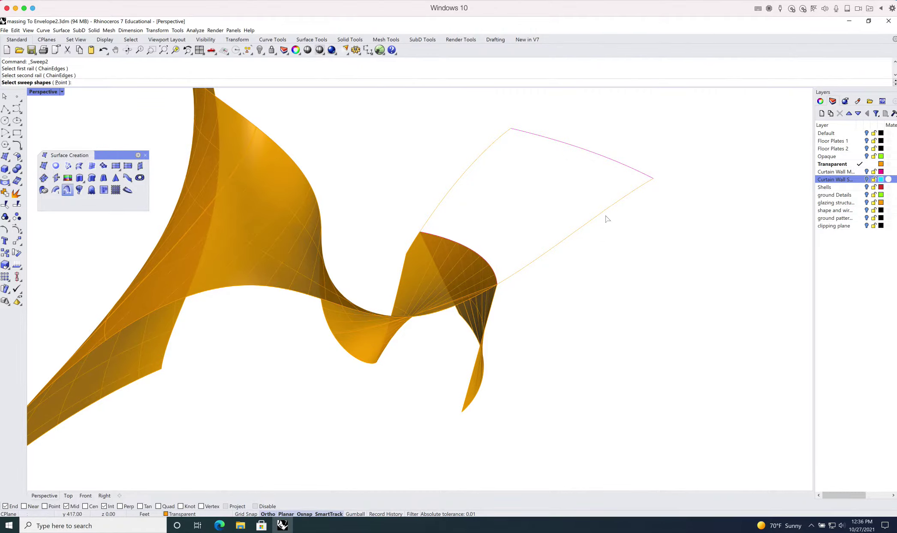
click(511, 281)
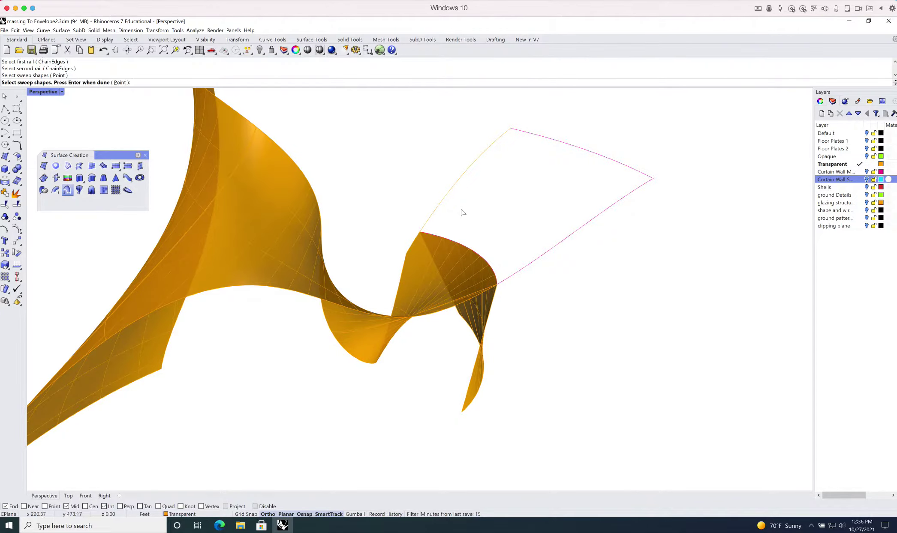
click(428, 222)
key(Return)
mouse_move(444, 172)
right_down()
mouse_move(452, 175)
mouse_move(441, 165)
right_up()
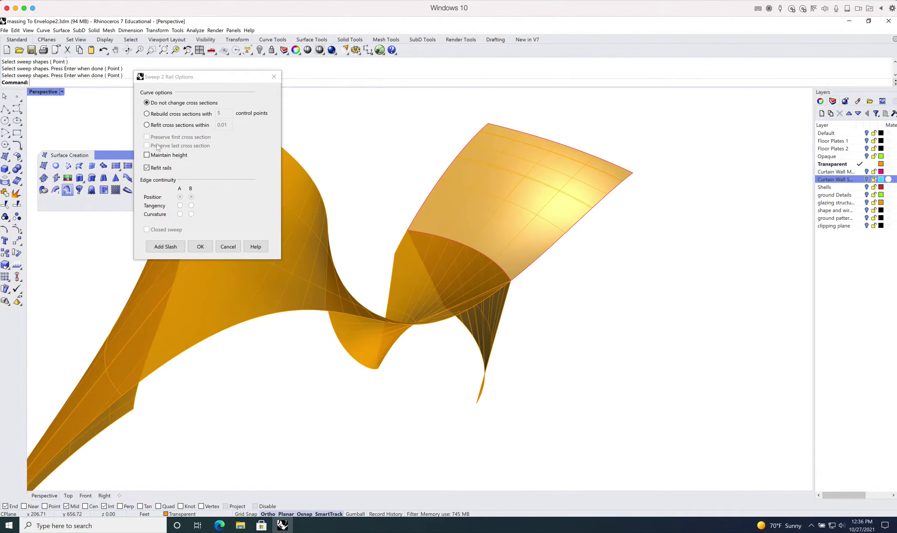
Rebuild the sweep's cross sections with 10 control points and create the surface
click(146, 114)
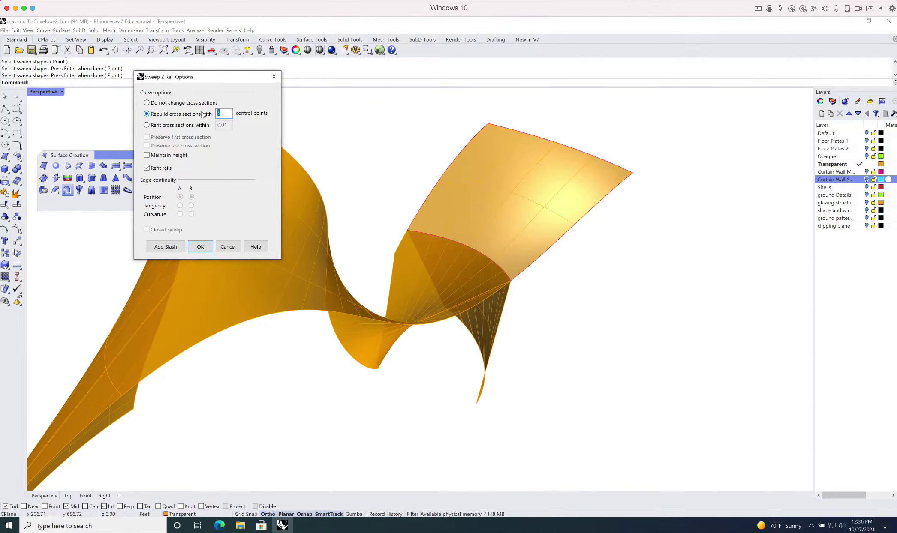
text(10)
click(147, 113)
right_drag(469, 165, 446, 148)
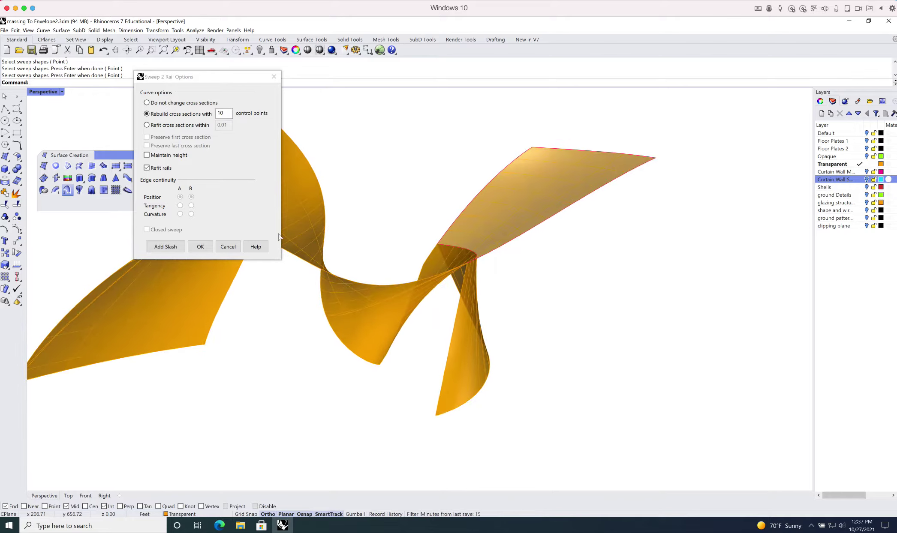
click(200, 247)
right_drag(448, 186, 448, 242)
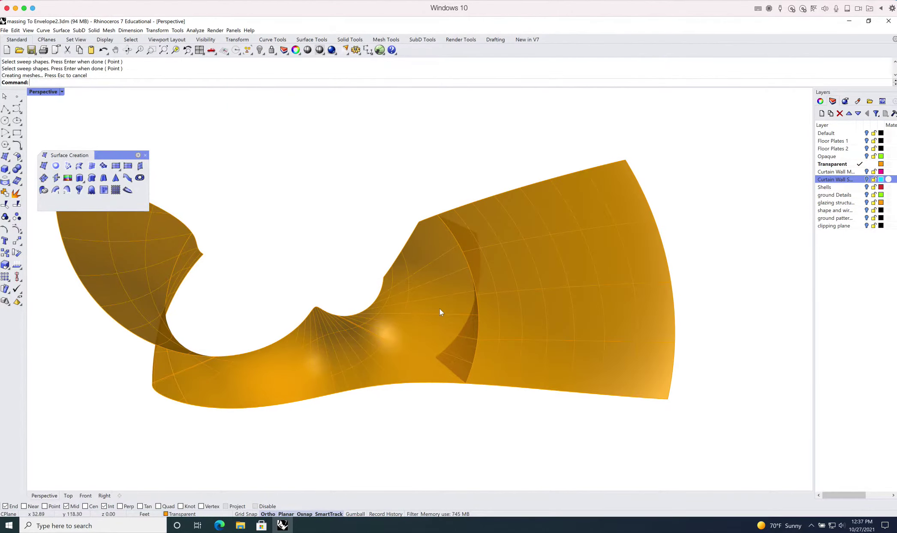
Undo an accidental surface move and examine the opposite end of the ribbon, selecting the two adjoining transparent pieces together
drag(418, 343, 391, 256)
key(ctrl+z)
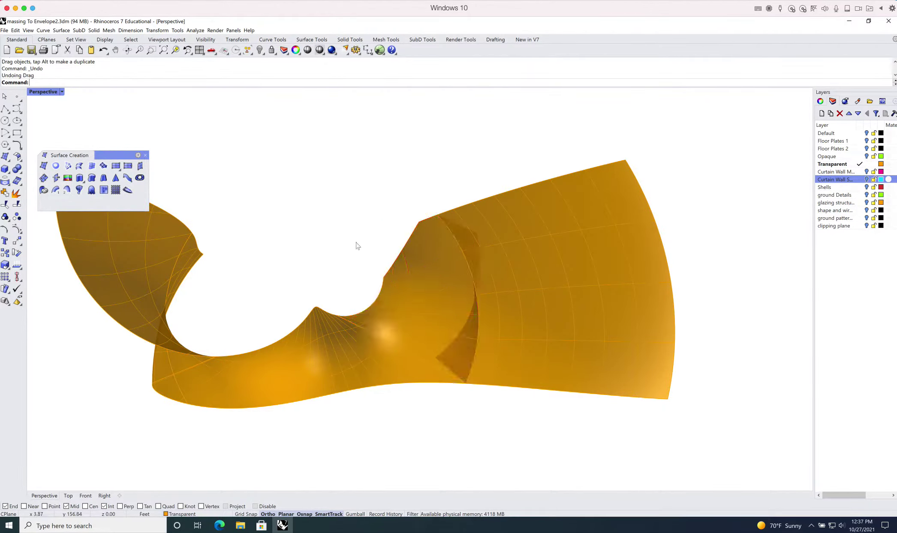
right_drag(357, 245, 378, 244)
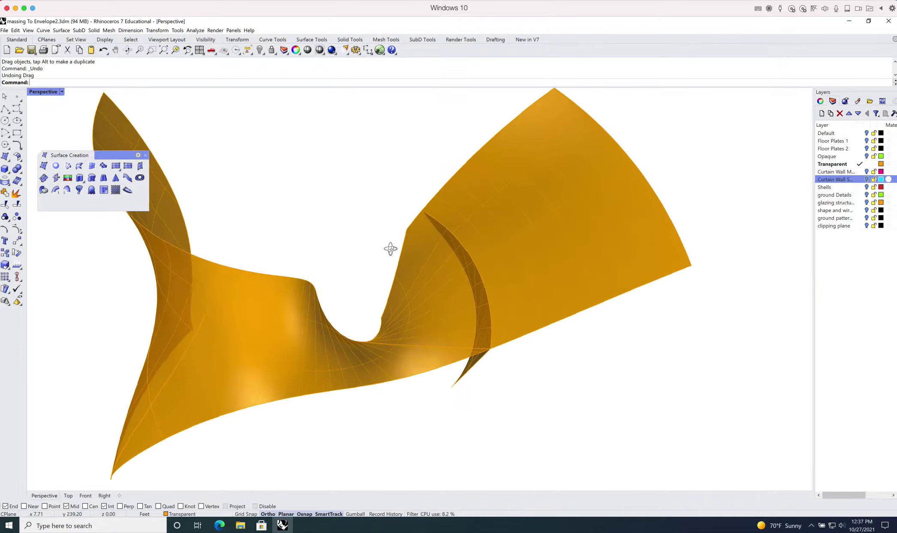
right_drag(391, 249, 470, 275)
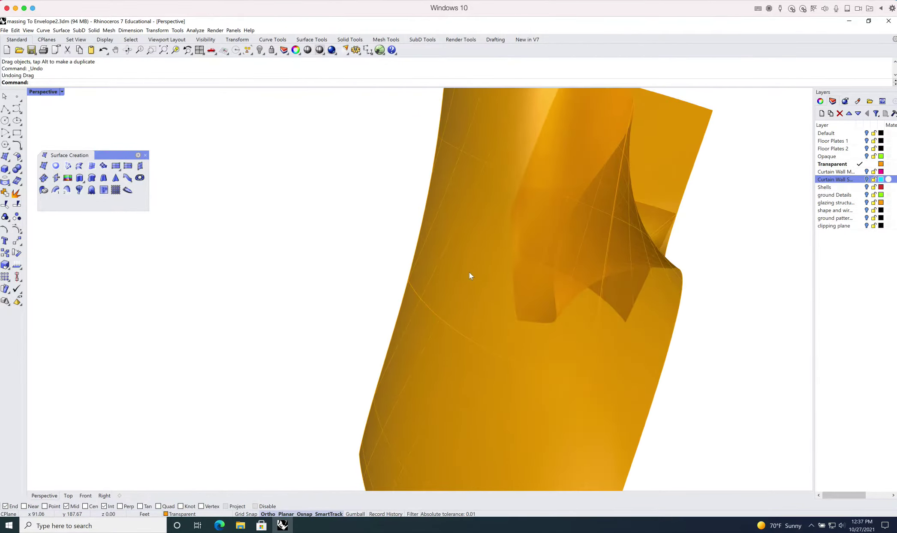
click(422, 346)
click(426, 344)
scroll(435, 341, down, 5)
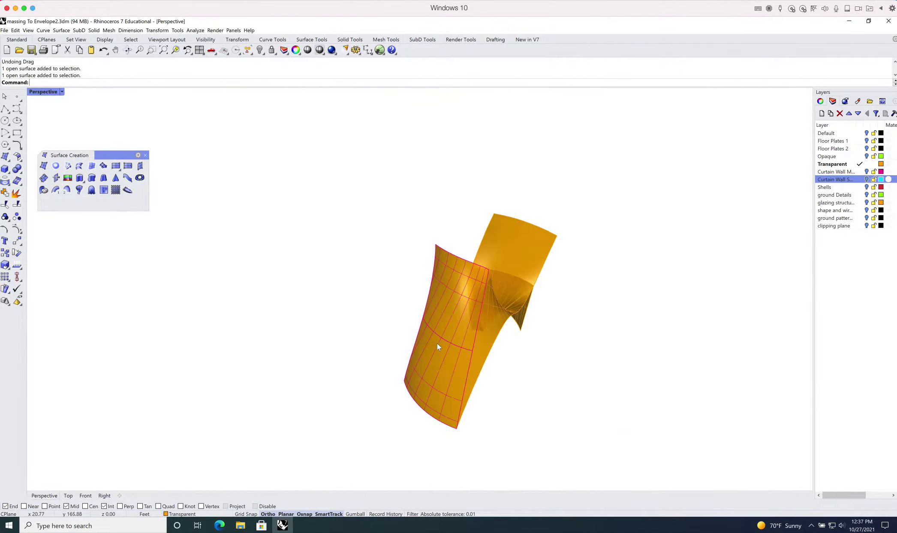
shift+right_drag(437, 343, 403, 331)
click(413, 316)
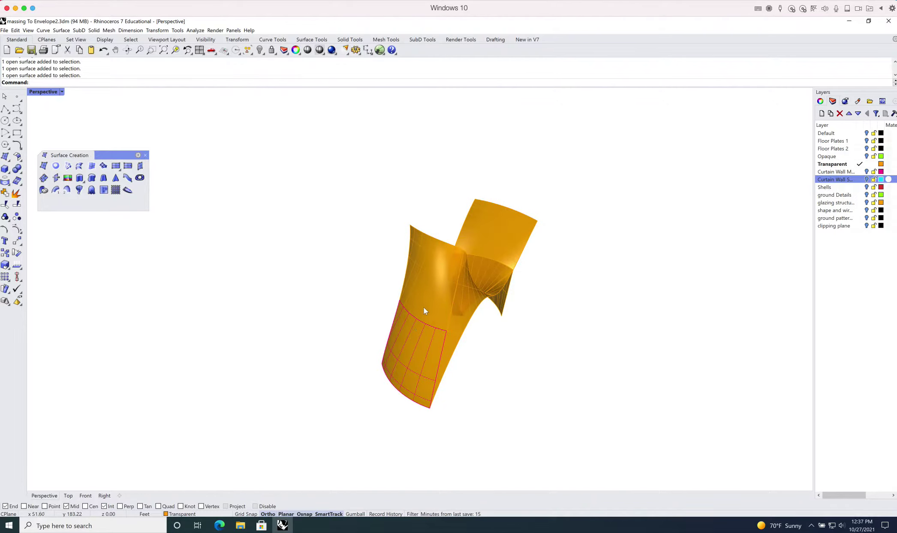
shift+click(423, 310)
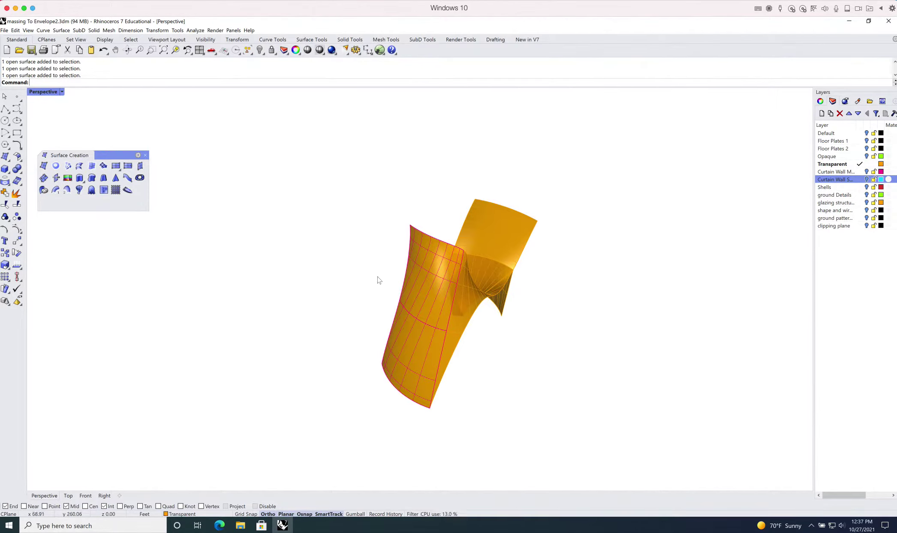
key(Escape)
Show the Curtain Wall Surfaces layer, make it current, and hide the Transparent layer
right_drag(430, 318, 378, 275)
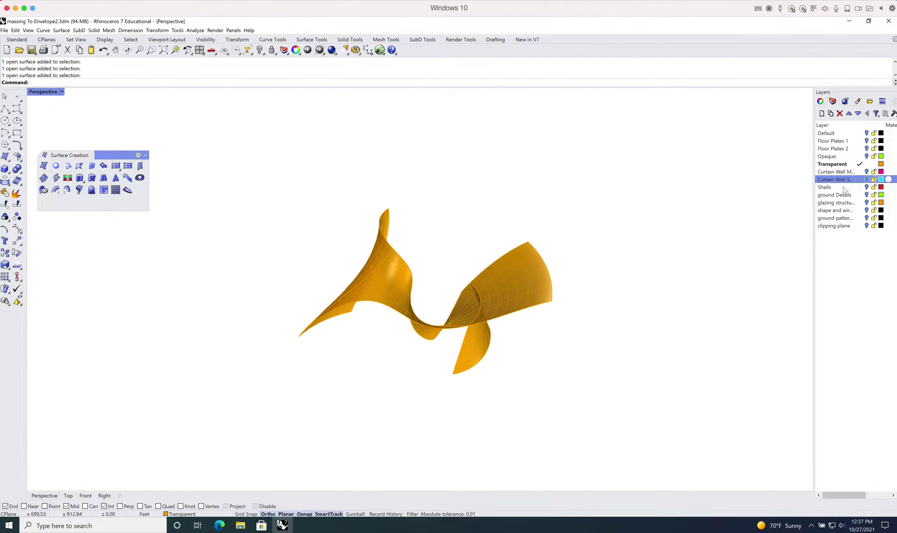
click(865, 180)
click(866, 165)
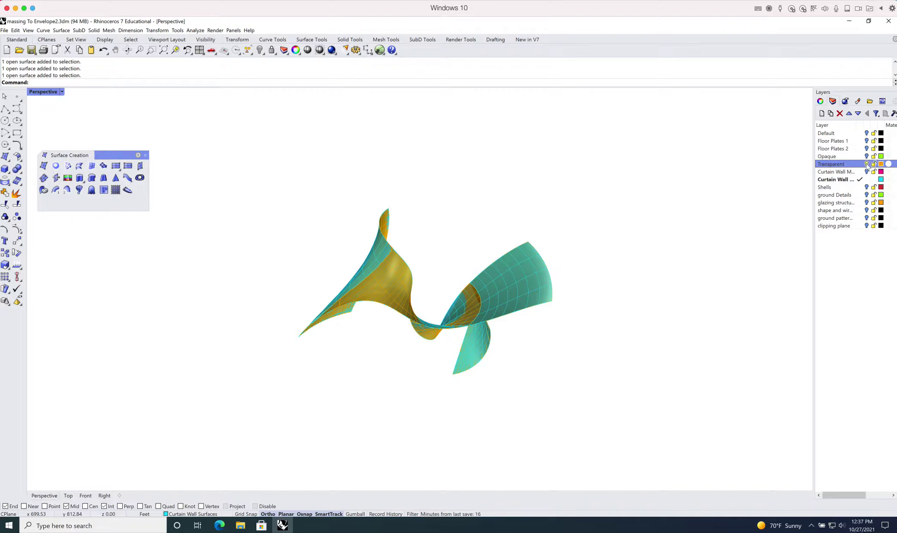
Show the curtain wall mullion layer over the cyan curtain wall surfaces
right_drag(616, 303, 599, 301)
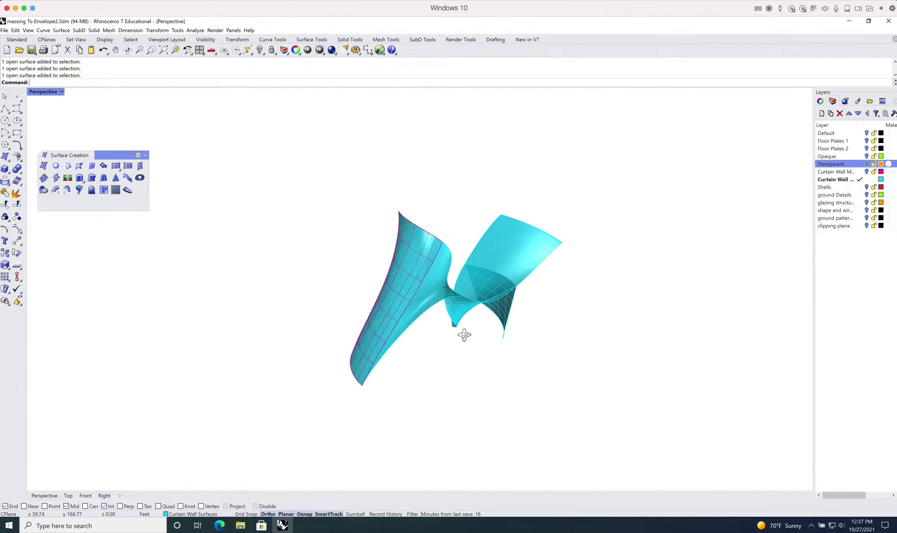
right_drag(463, 334, 426, 318)
right_drag(596, 341, 434, 297)
click(866, 172)
Examine the mullion grid along the whole ribbon, checking how it follows the twisting surfaces and meets where pieces join
scroll(434, 297, up, 5)
right_drag(505, 303, 434, 296)
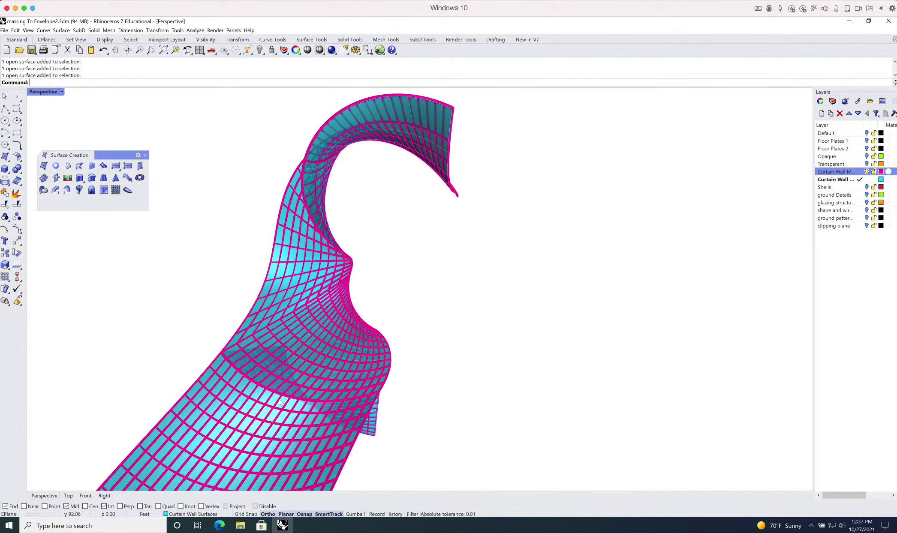
right_drag(354, 404, 349, 250)
scroll(336, 266, down, 2)
scroll(336, 267, up, 6)
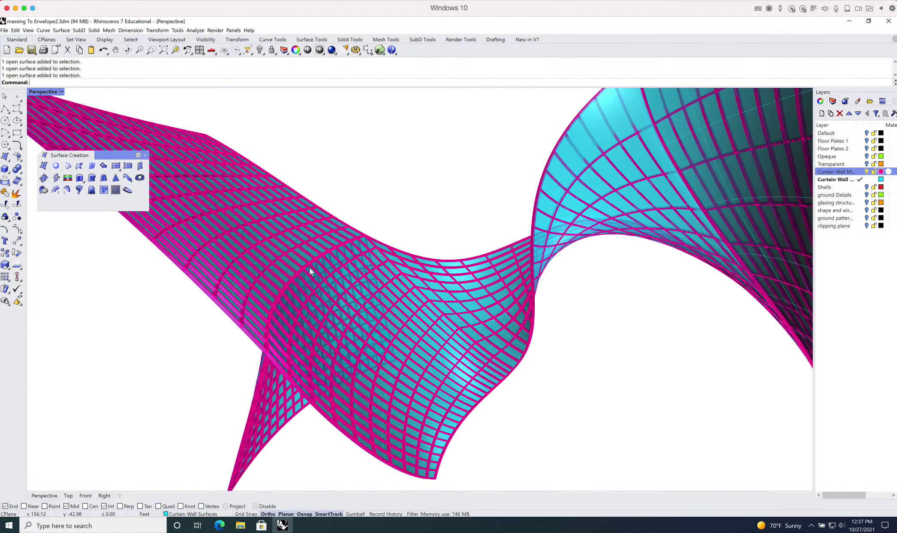
right_drag(381, 268, 456, 307)
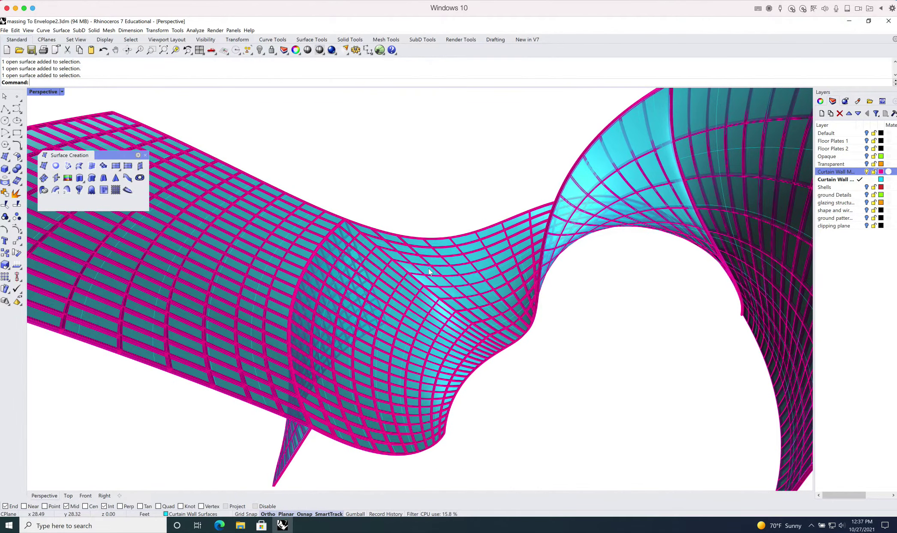
right_drag(403, 288, 389, 329)
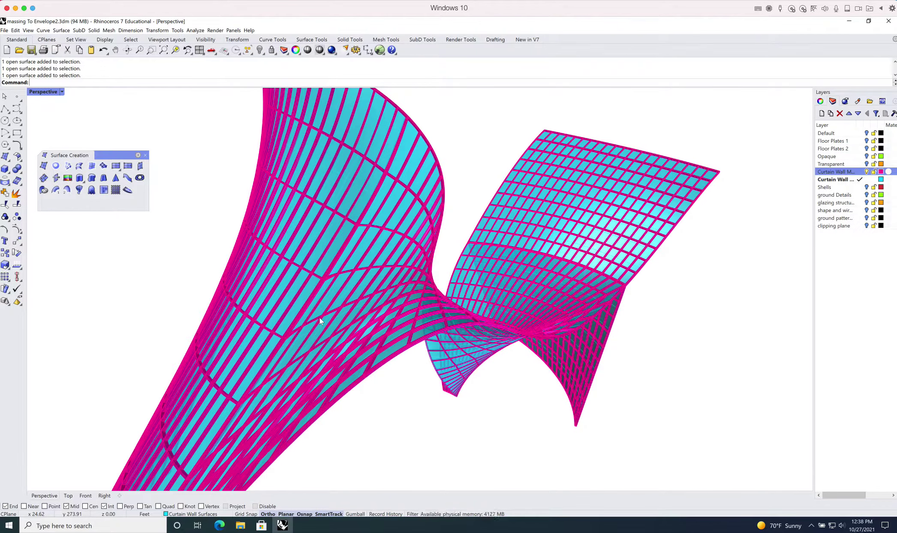
scroll(398, 300, down, 5)
right_drag(399, 313, 407, 416)
right_drag(459, 296, 415, 312)
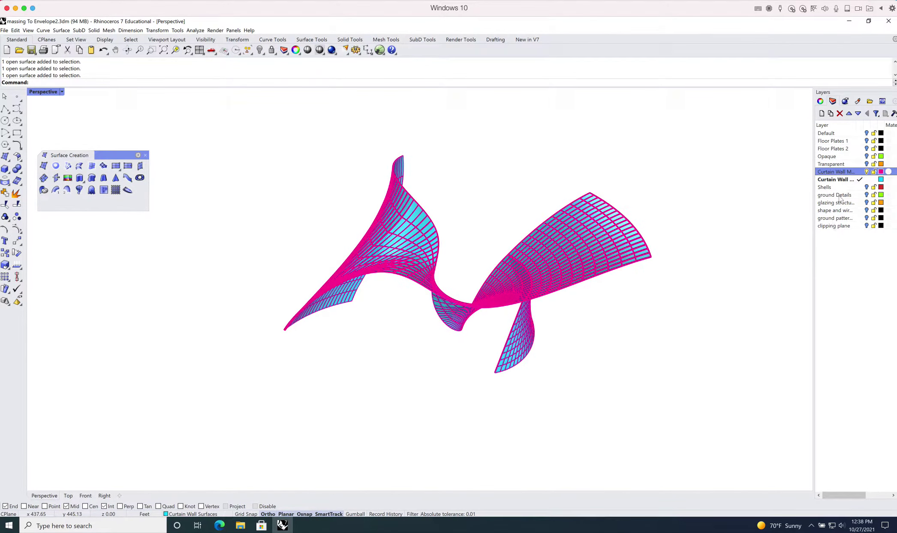
right_drag(648, 231, 673, 241)
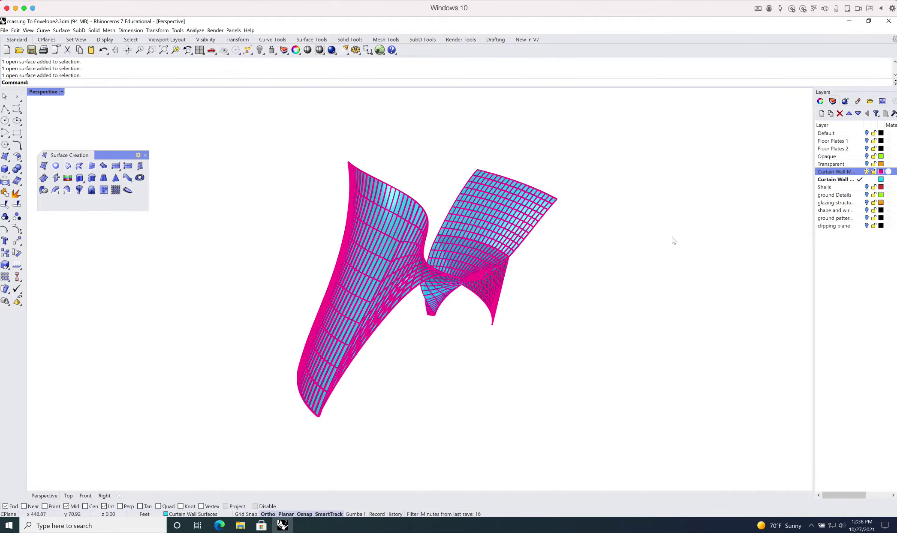
right_drag(513, 236, 495, 194)
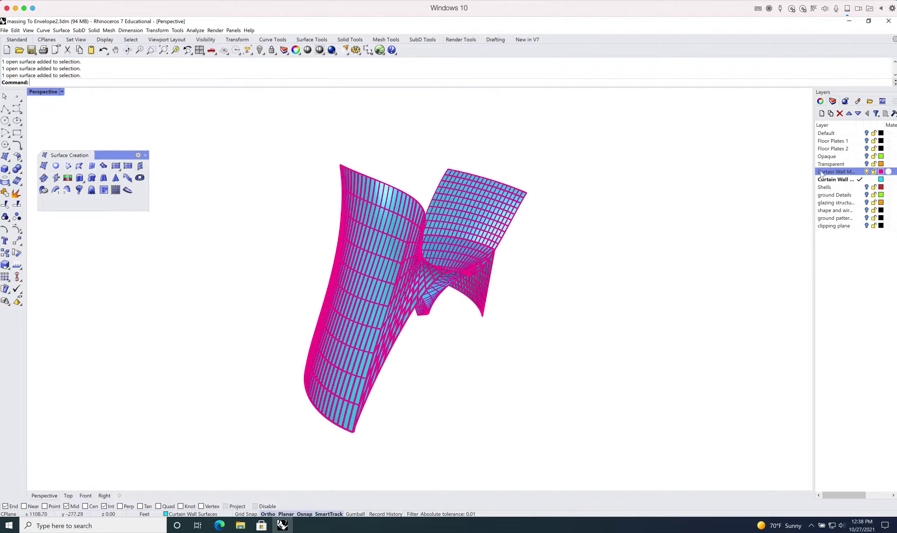
right_drag(682, 273, 608, 300)
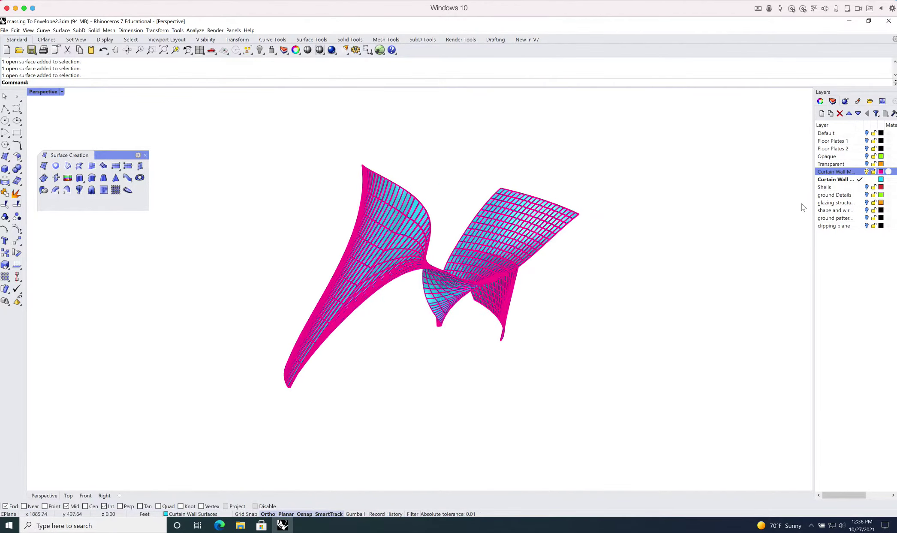
Make the Opaque layer current and switch the mullion layer off and on again to compare the envelope zones
click(860, 156)
click(866, 172)
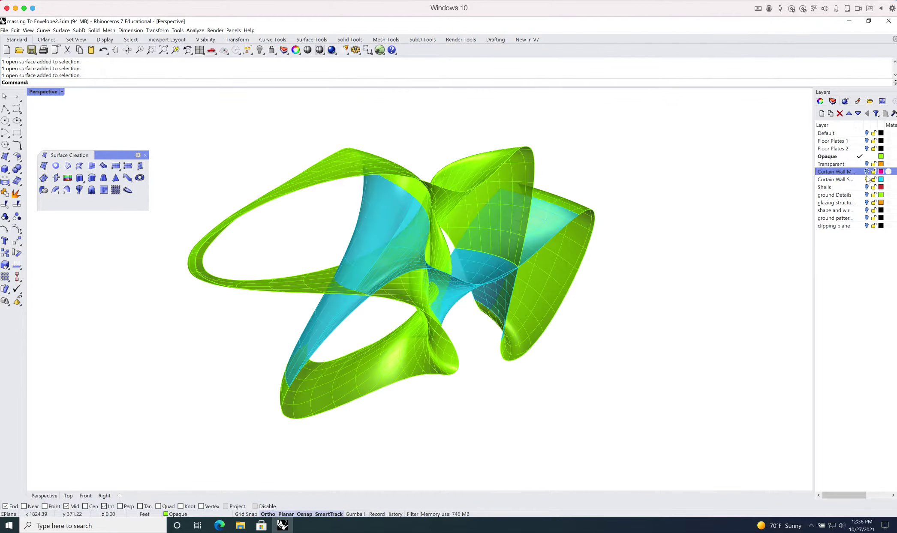
click(866, 172)
right_drag(639, 270, 611, 256)
mouse_move(566, 314)
right_down()
mouse_move(576, 292)
mouse_move(530, 334)
mouse_move(563, 314)
mouse_move(552, 316)
right_up()
scroll(530, 330, up, 3)
scroll(532, 328, down, 5)
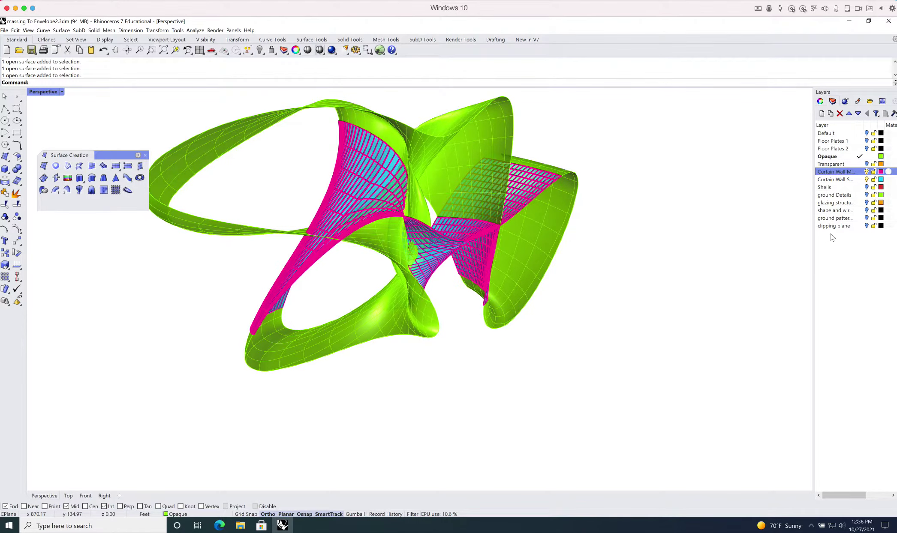
Show the Shells layer, make it current, and hide the Opaque layer
click(867, 187)
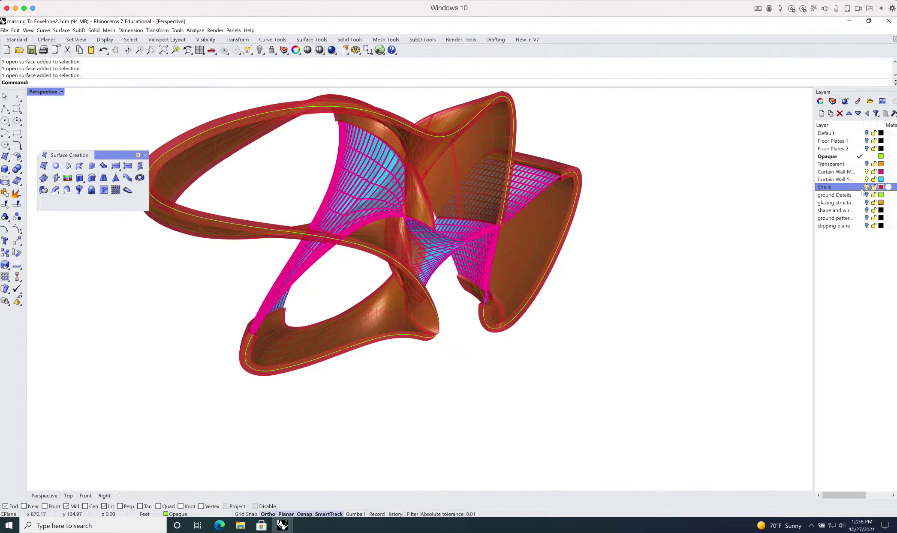
click(860, 188)
click(866, 156)
right_drag(653, 256, 755, 274)
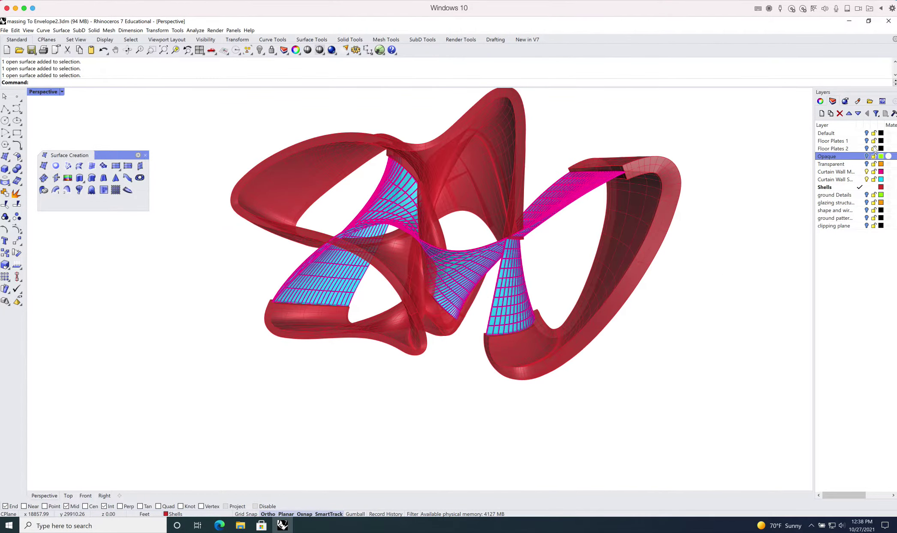
Show the Floor Plates 1 and Floor Plates 2 layers
click(866, 141)
click(867, 149)
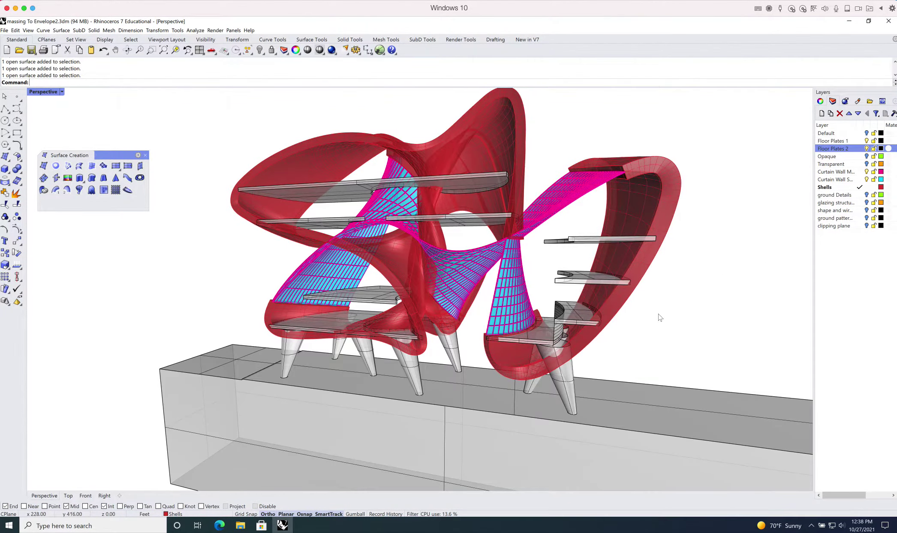
right_drag(661, 318, 405, 368)
scroll(335, 360, up, 2)
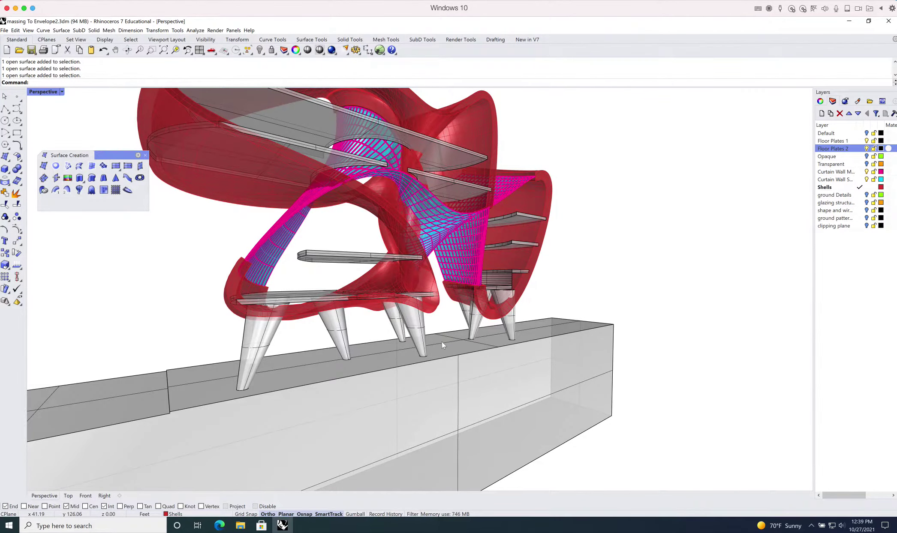
Examine the assembled building from several sides, checking how floor plates, shells, curtain walls and supports fit together
mouse_move(441, 341)
right_down()
mouse_move(449, 350)
mouse_move(432, 352)
right_up()
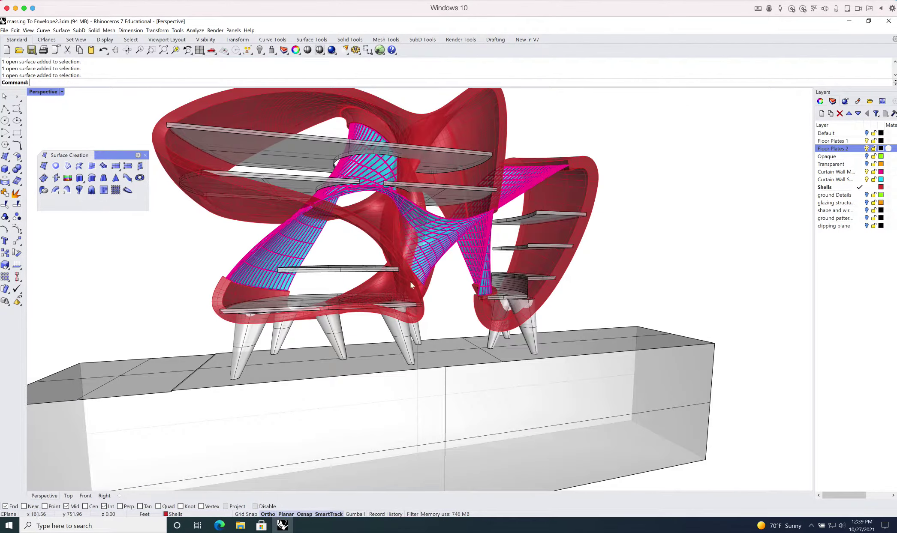
mouse_move(410, 287)
right_down()
mouse_move(400, 290)
mouse_move(413, 287)
right_up()
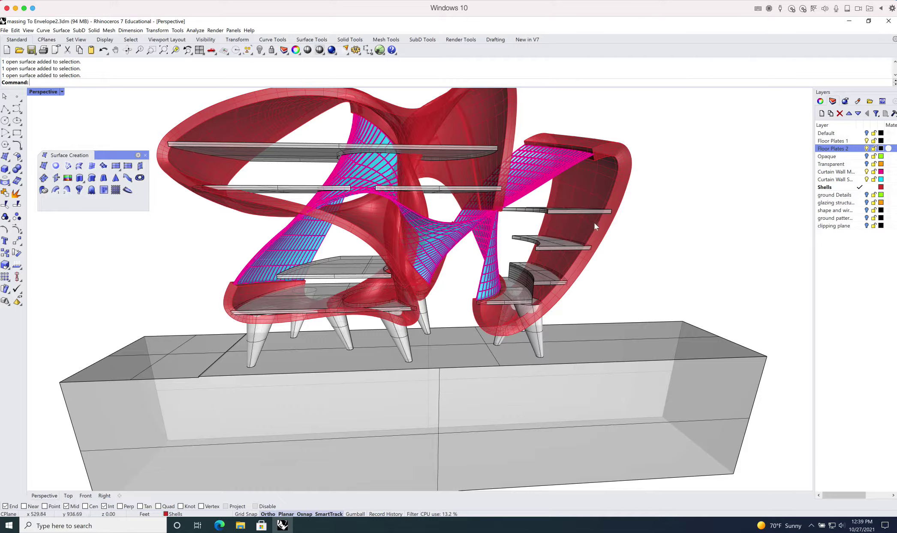
right_drag(391, 260, 491, 291)
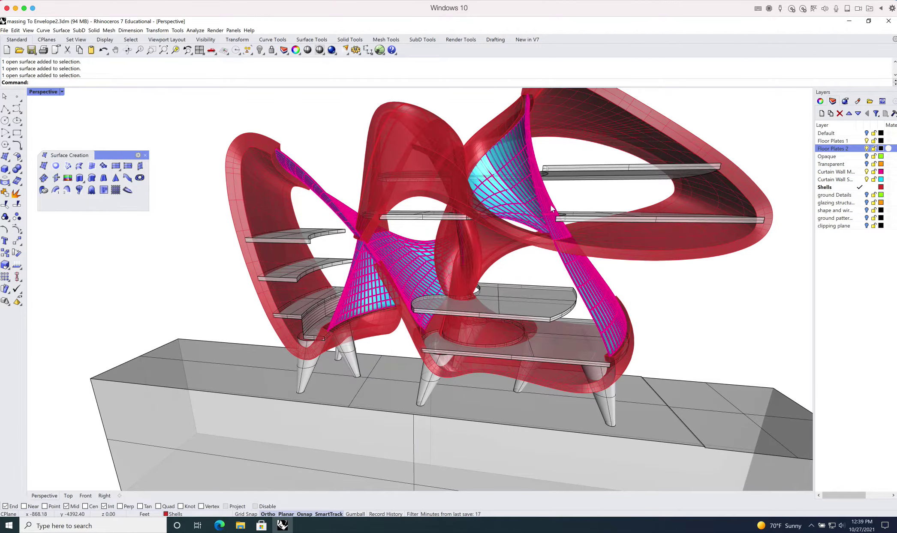
right_drag(613, 247, 600, 271)
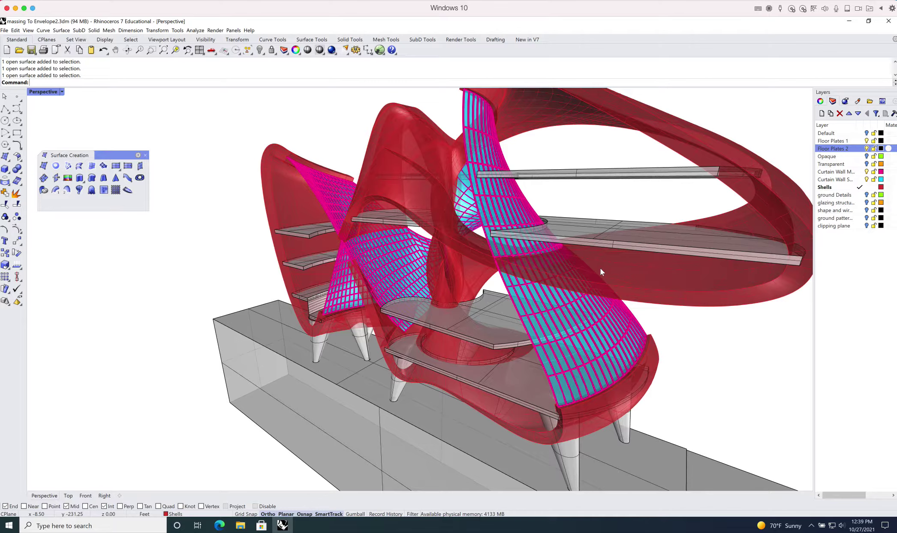
right_drag(514, 290, 573, 320)
scroll(572, 320, up, 10)
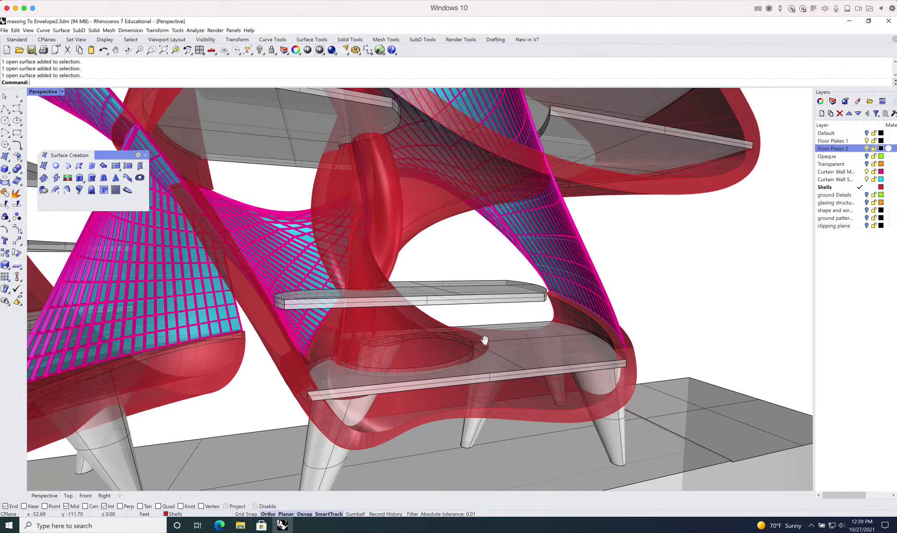
right_drag(484, 340, 379, 321)
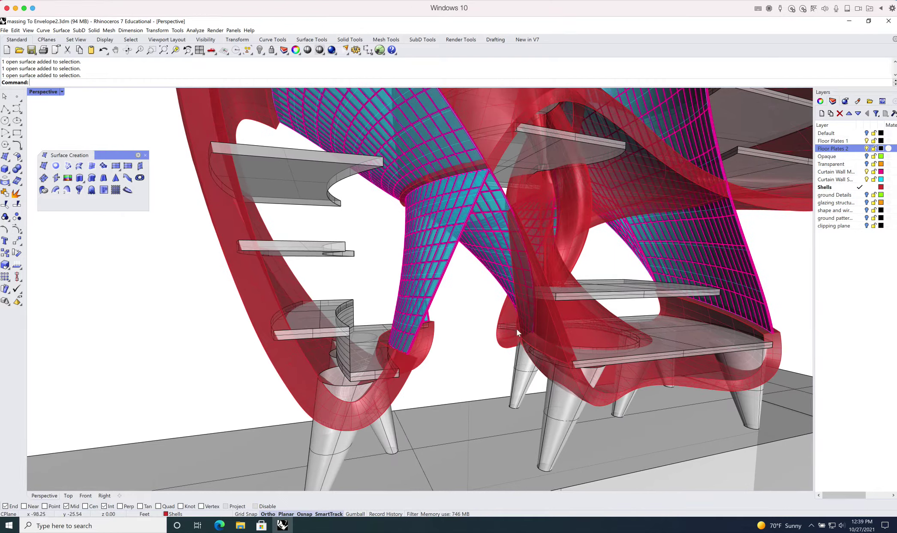
scroll(558, 363, down, 8)
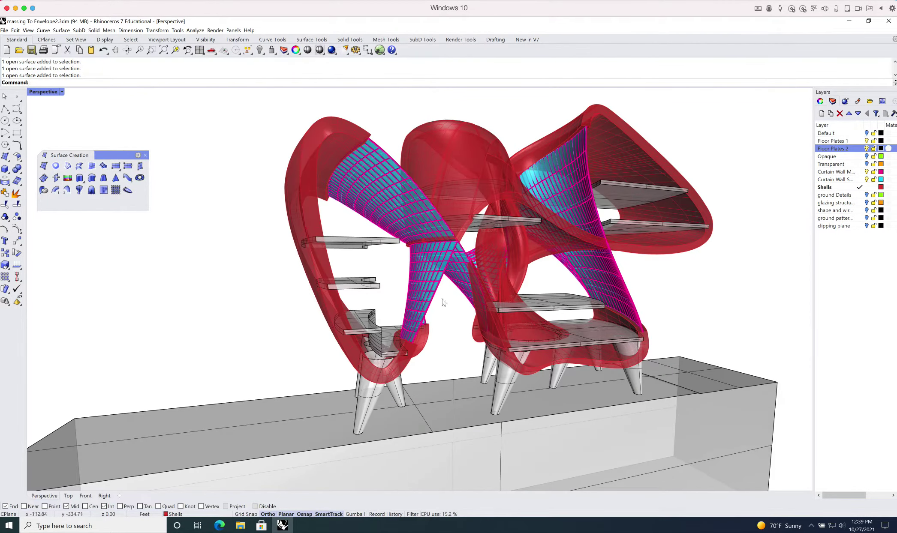
scroll(510, 358, up, 5)
scroll(509, 354, down, 6)
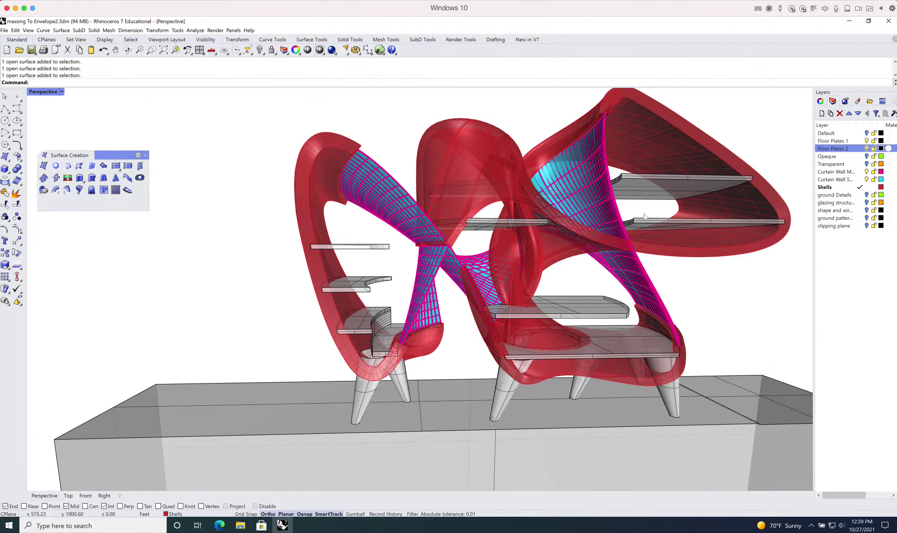
right_drag(644, 218, 632, 179)
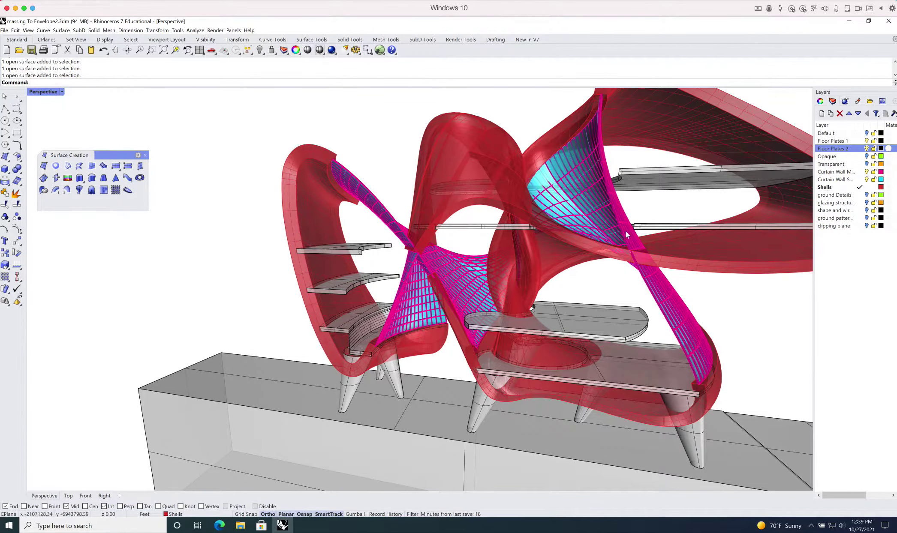
right_drag(625, 231, 325, 270)
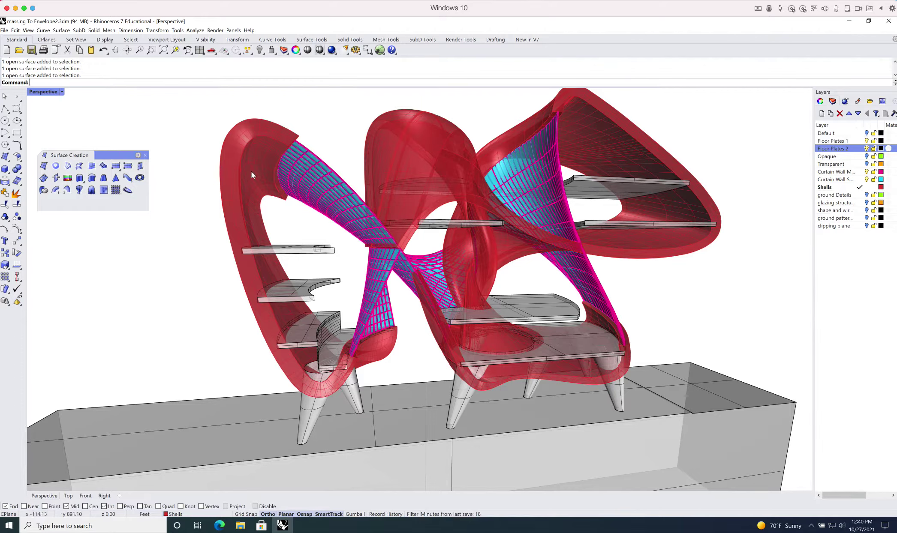
right_drag(311, 202, 517, 159)
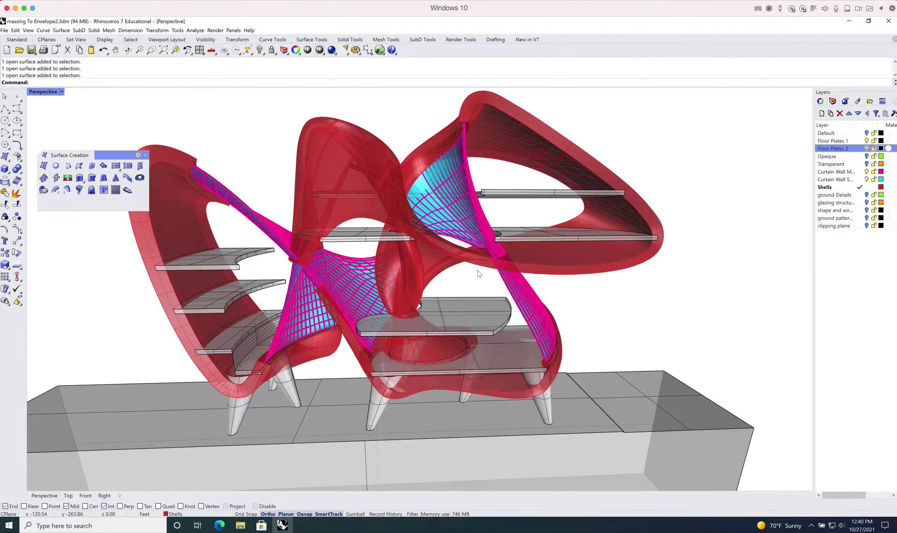
right_drag(479, 274, 444, 268)
scroll(516, 292, up, 2)
scroll(514, 290, down, 3)
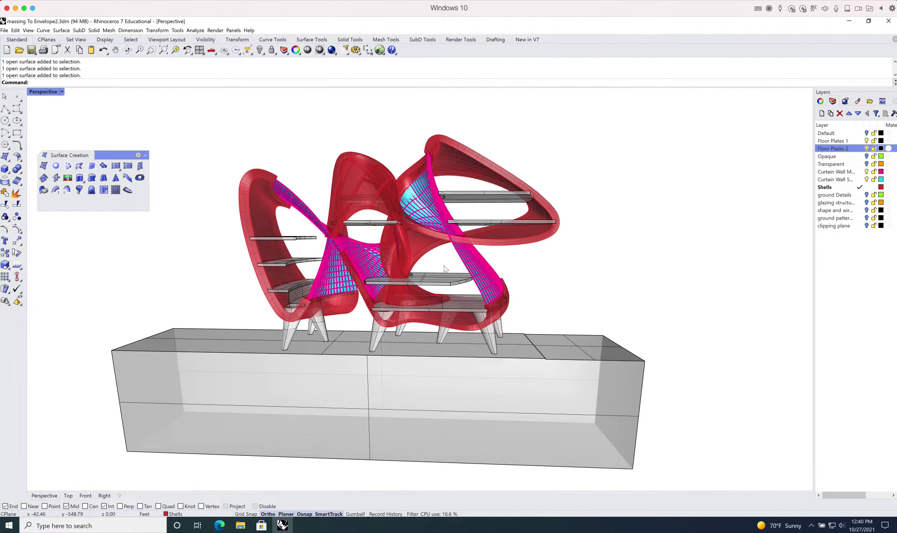
scroll(444, 269, down, 2)
scroll(456, 287, up, 4)
right_drag(487, 292, 572, 302)
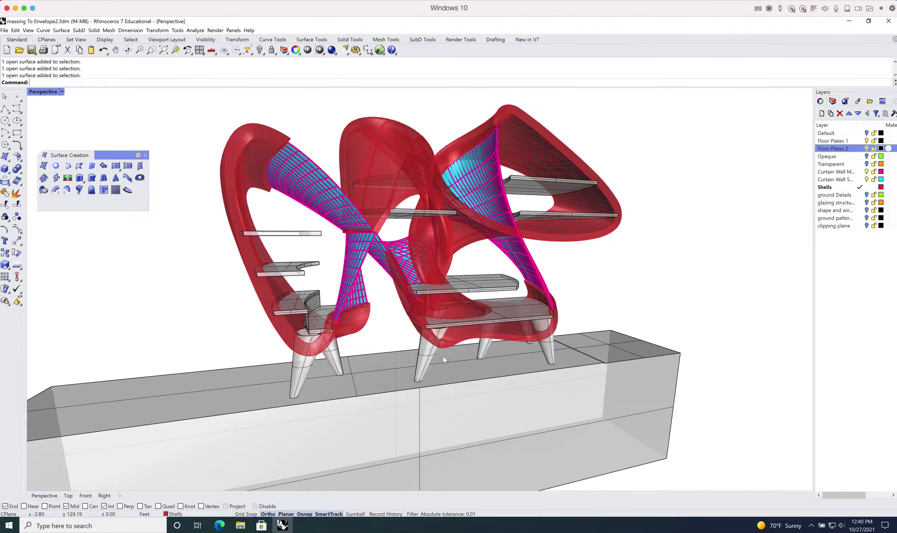
right_drag(596, 365, 591, 310)
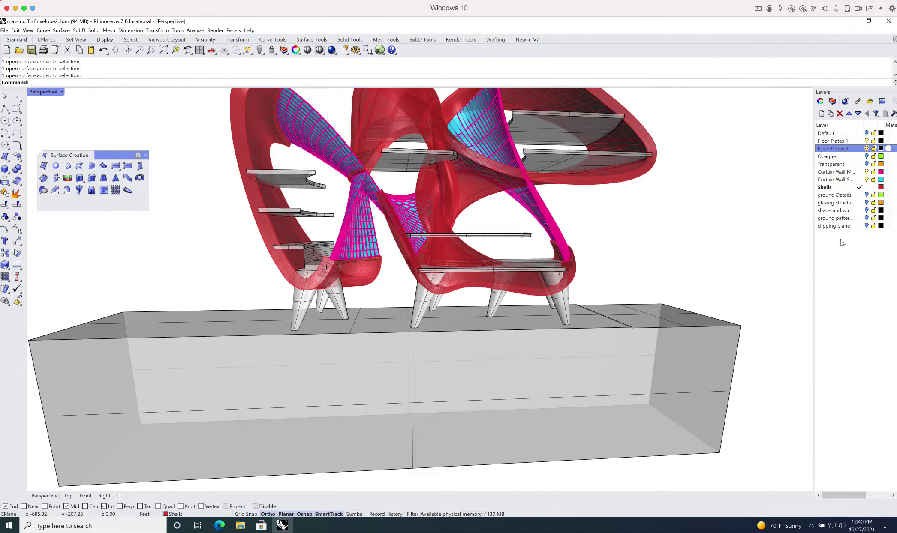
Preview the ground Details layer, hide it, and show the shape and wireframe layer to examine the ground curves
click(866, 195)
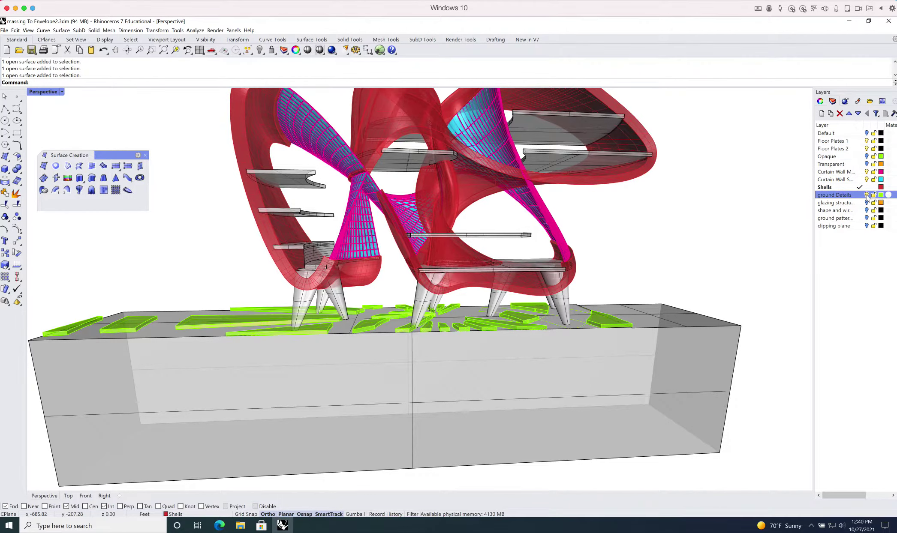
click(866, 195)
click(867, 210)
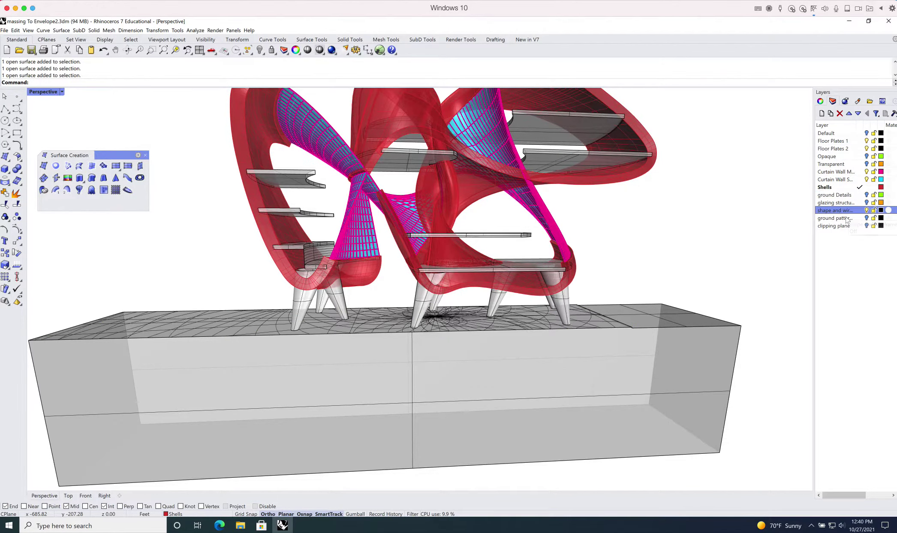
right_drag(687, 270, 689, 274)
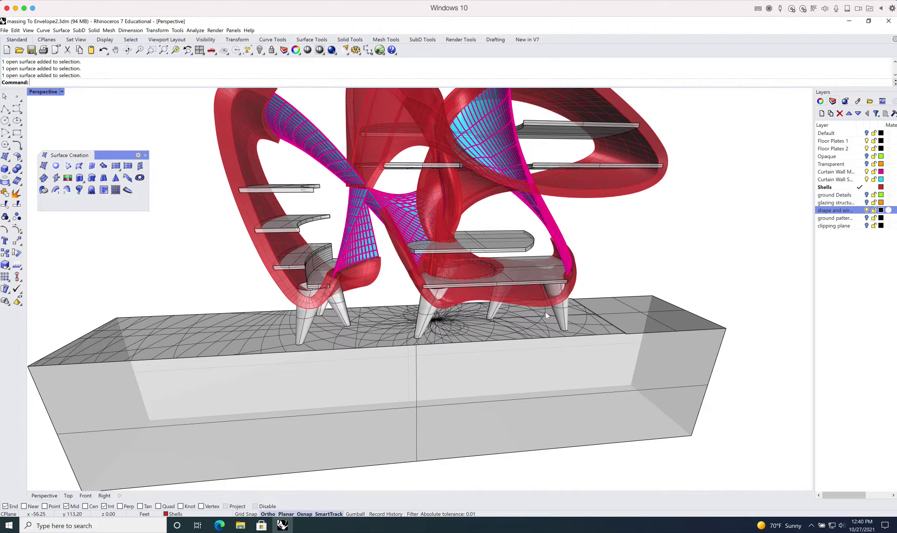
right_drag(647, 323, 630, 322)
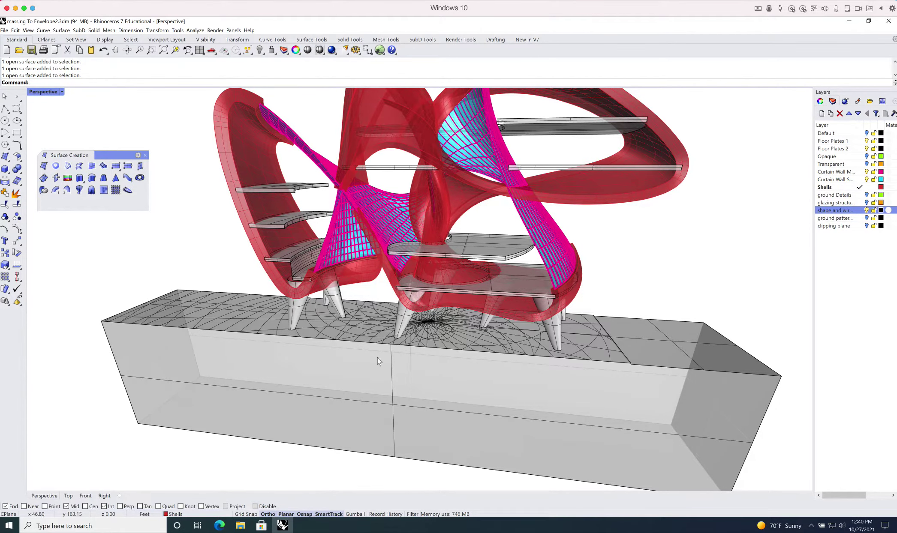
right_drag(659, 322, 657, 321)
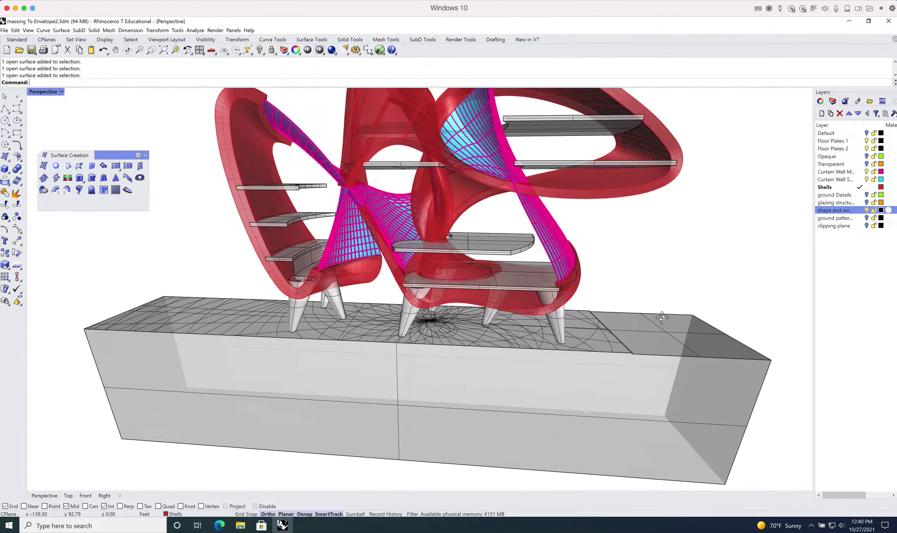
Replace the ground wireframe curves with the ground Details layer on the base block
click(867, 218)
click(866, 195)
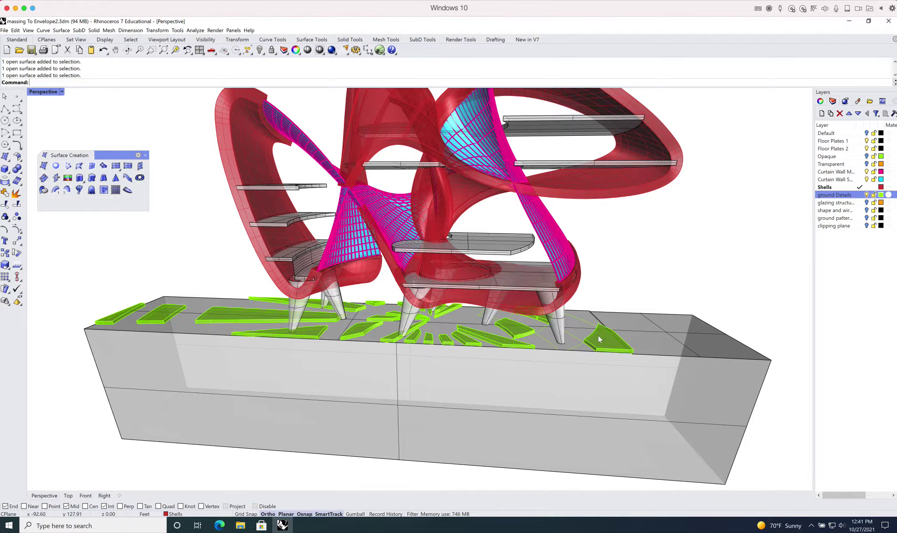
Examine the ground details on the base block in relation to the supports and the building above from several sides
right_drag(601, 332, 564, 356)
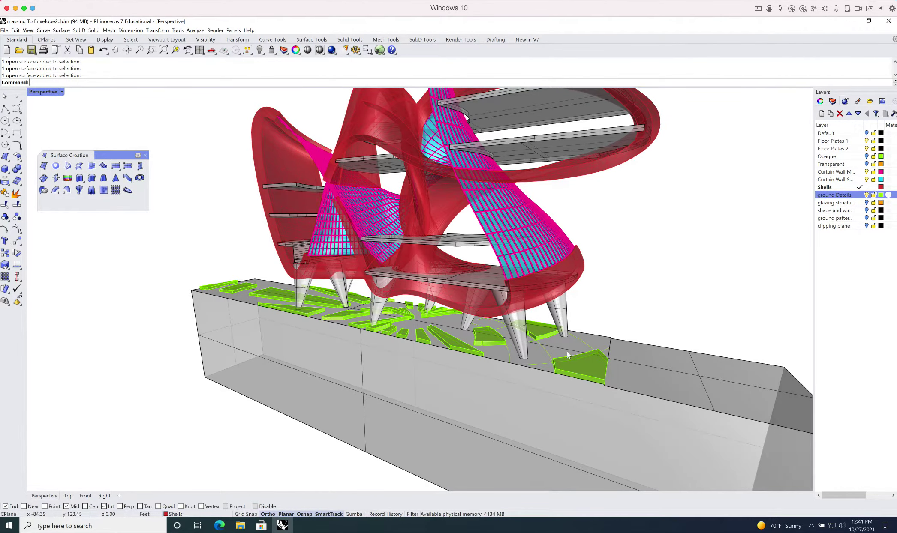
scroll(604, 362, down, 5)
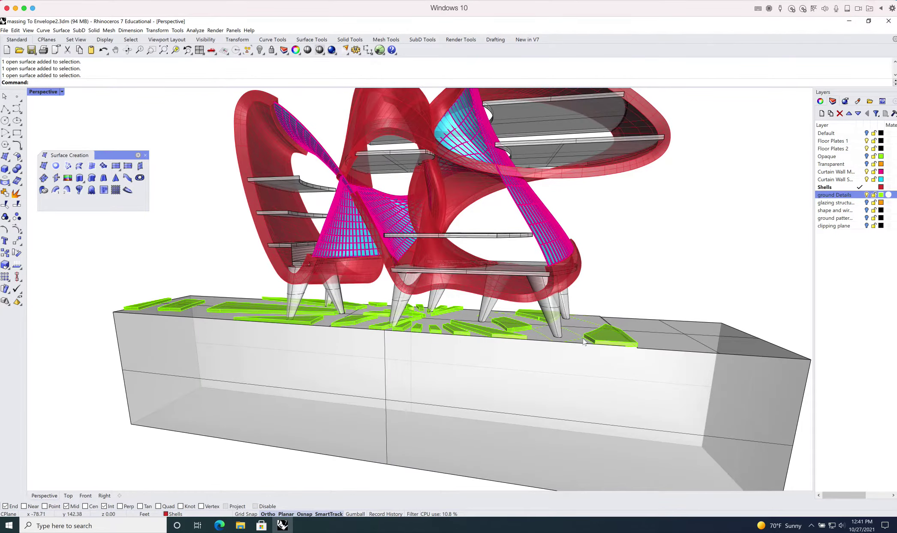
right_drag(532, 321, 309, 326)
right_drag(451, 327, 457, 319)
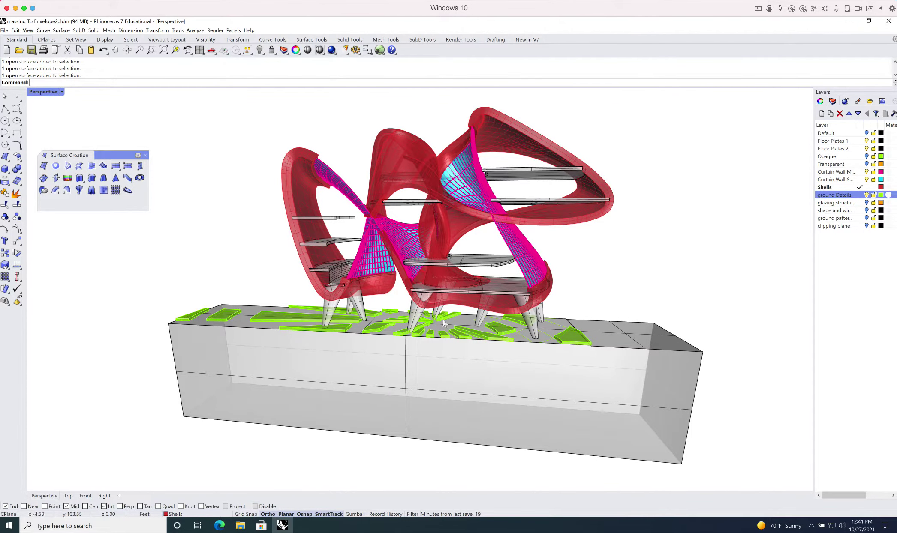
right_drag(441, 321, 453, 310)
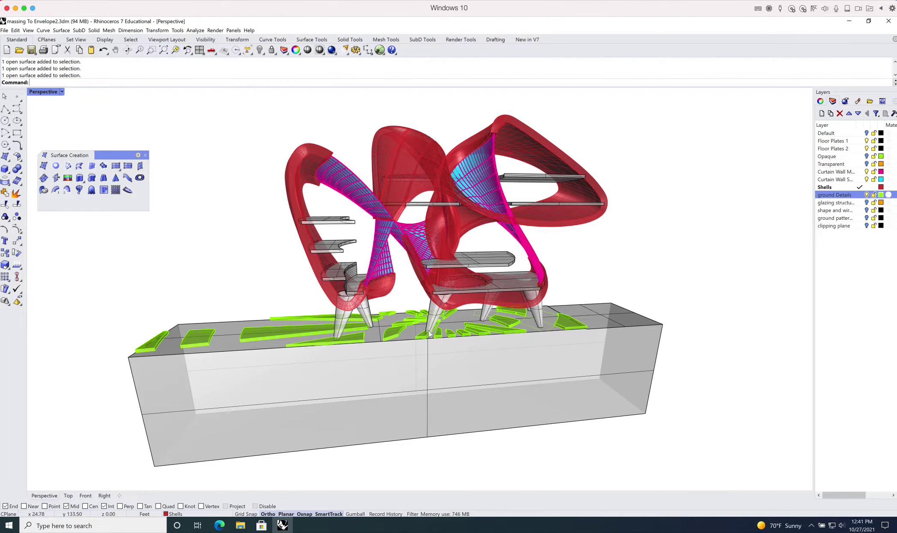
right_drag(583, 317, 570, 318)
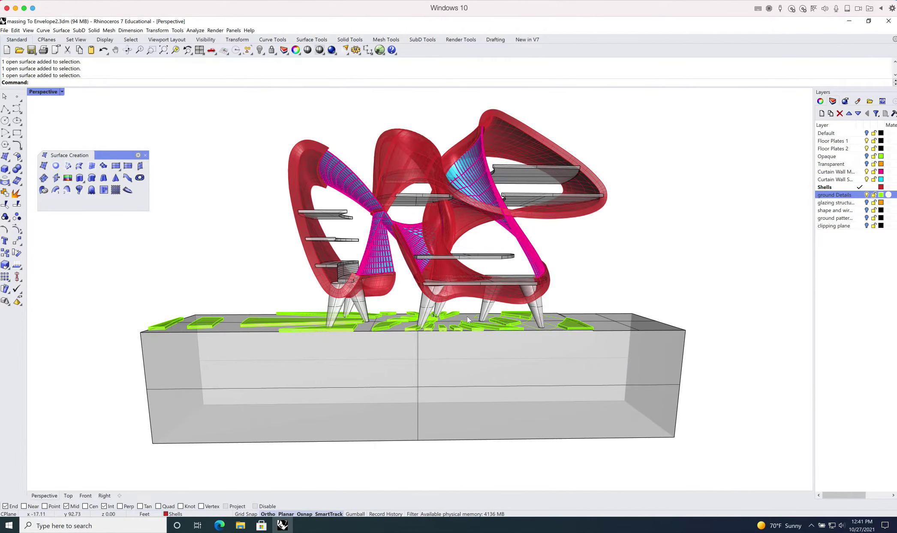
right_drag(596, 323, 420, 262)
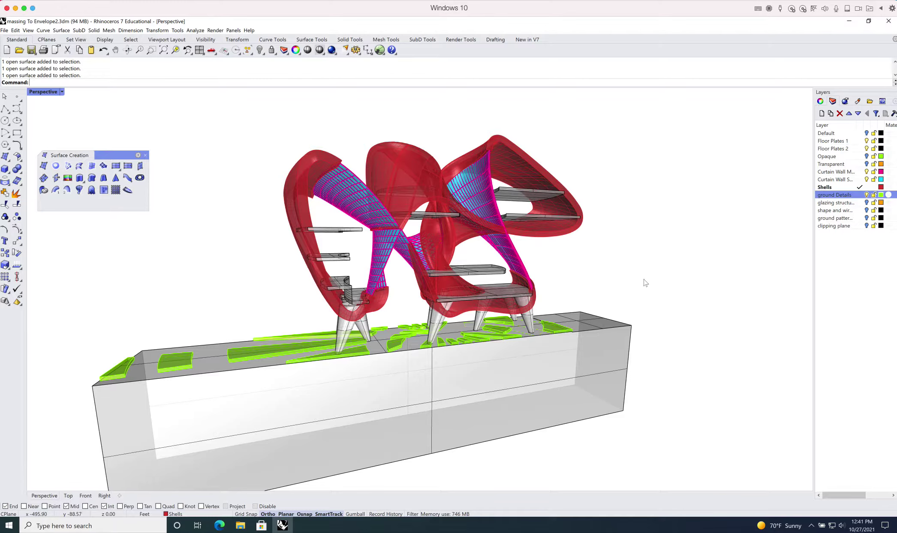
right_drag(646, 283, 624, 285)
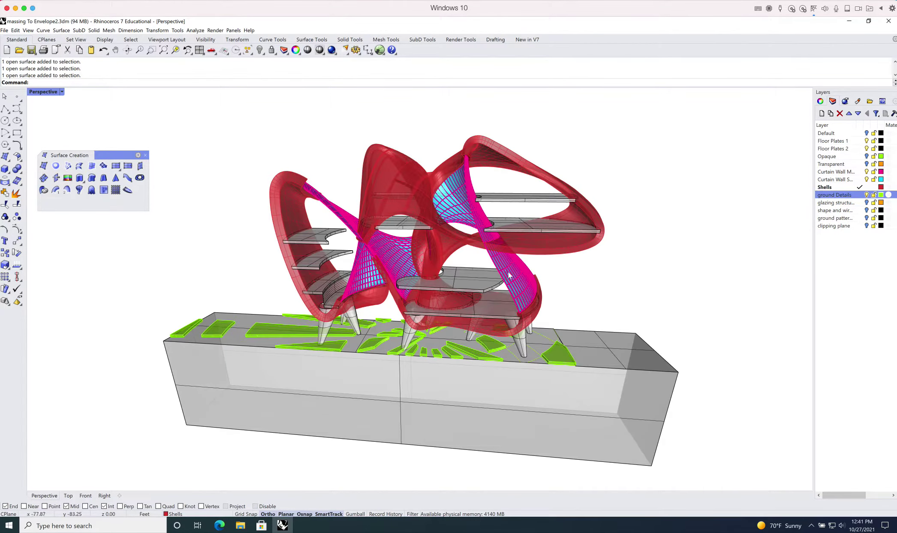
Show the glazing structure layer behind the curtain walls
scroll(365, 281, up, 5)
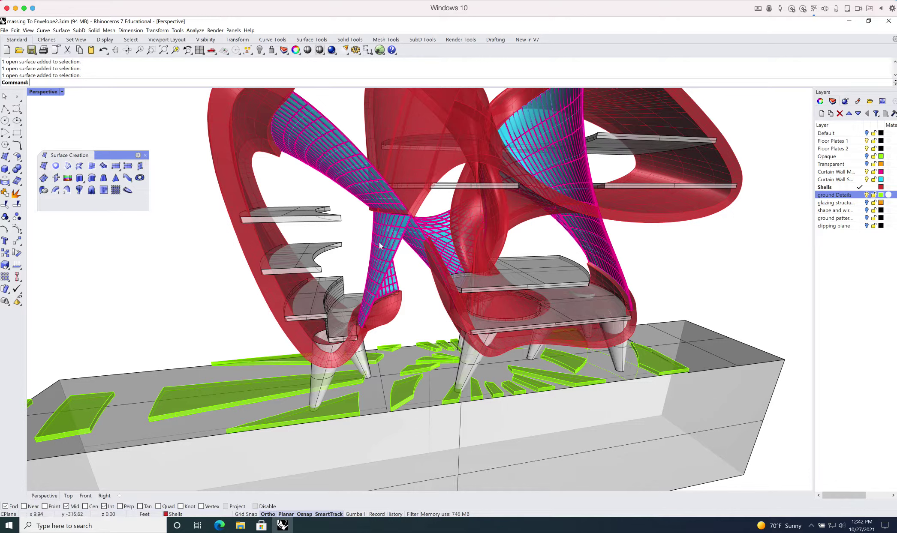
click(868, 205)
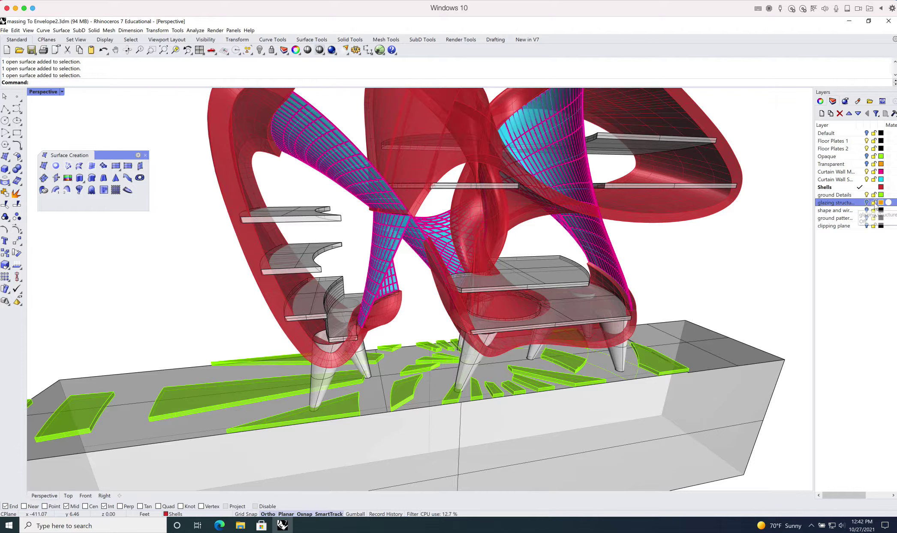
click(867, 204)
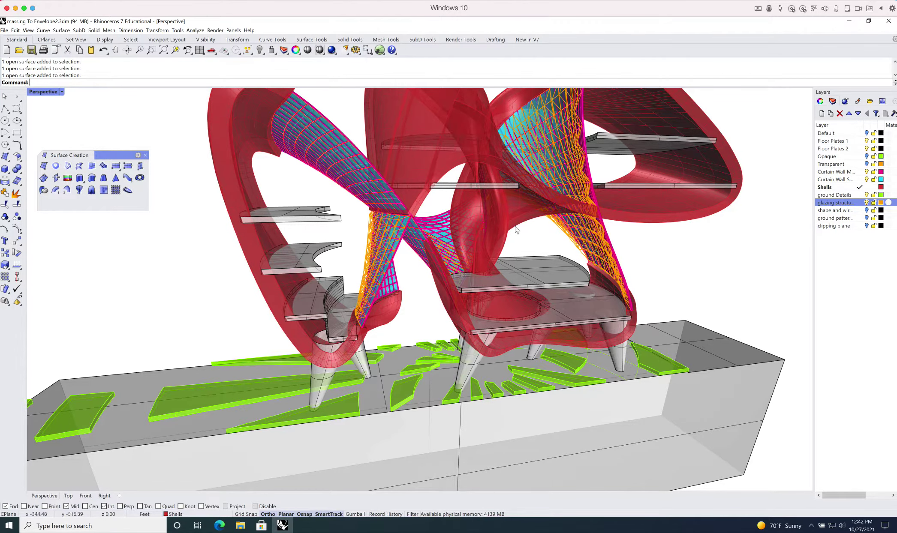
Examine how the glazing structure follows the curtain wall mullions, comparing wireframe and ghosted displays from different angles
scroll(502, 244, down, 3)
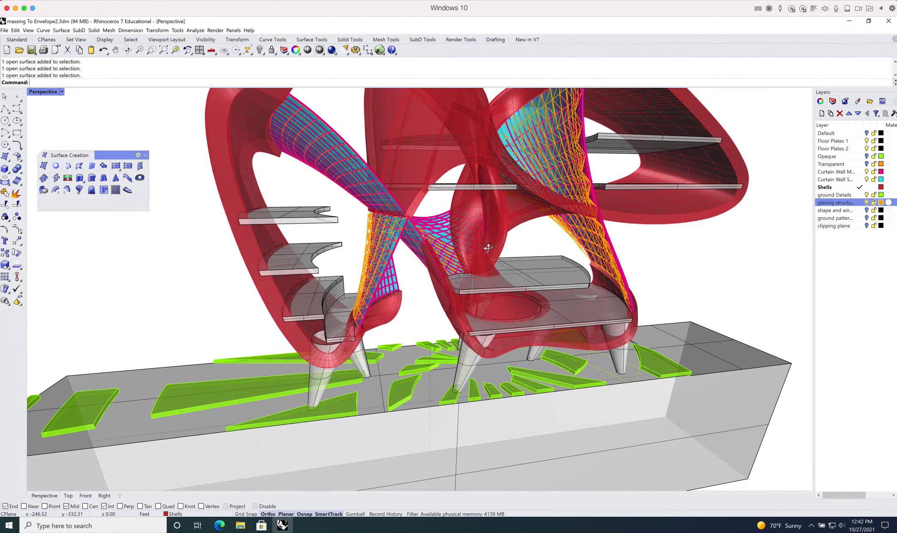
scroll(480, 250, up, 5)
scroll(481, 251, up, 2)
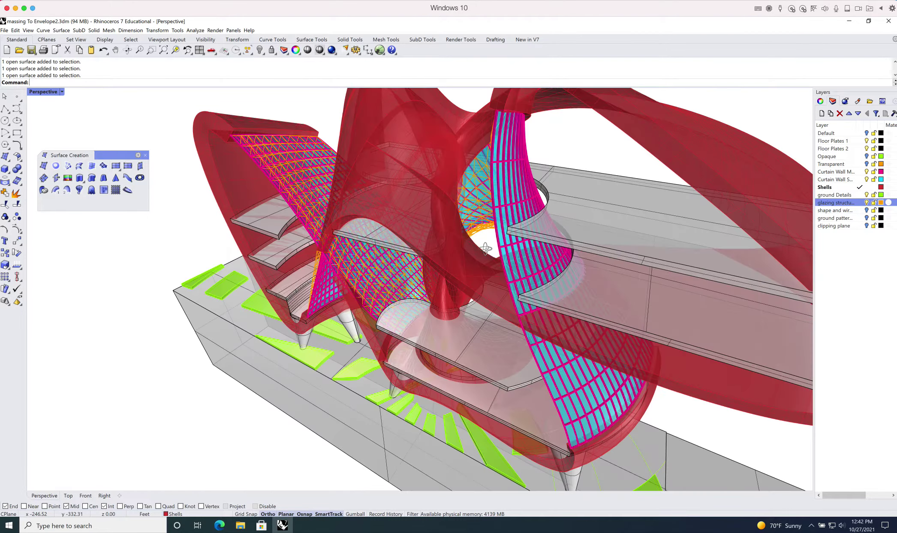
scroll(499, 247, up, 2)
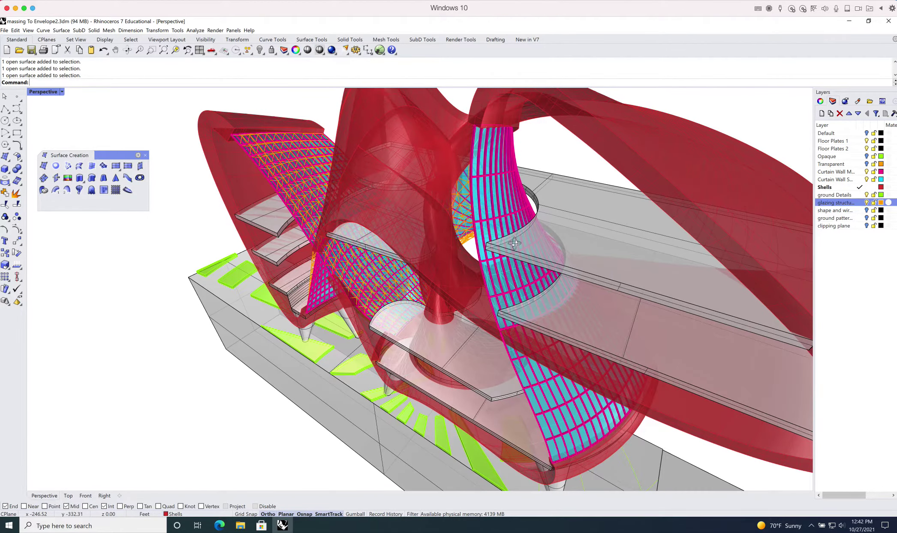
scroll(514, 244, down, 3)
key(ctrl+alt+w)
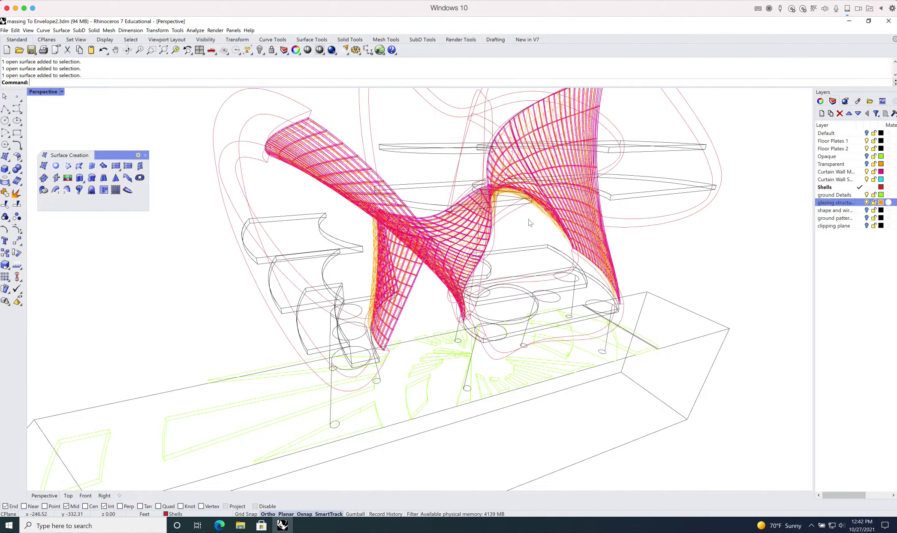
key(ctrl+alt+g)
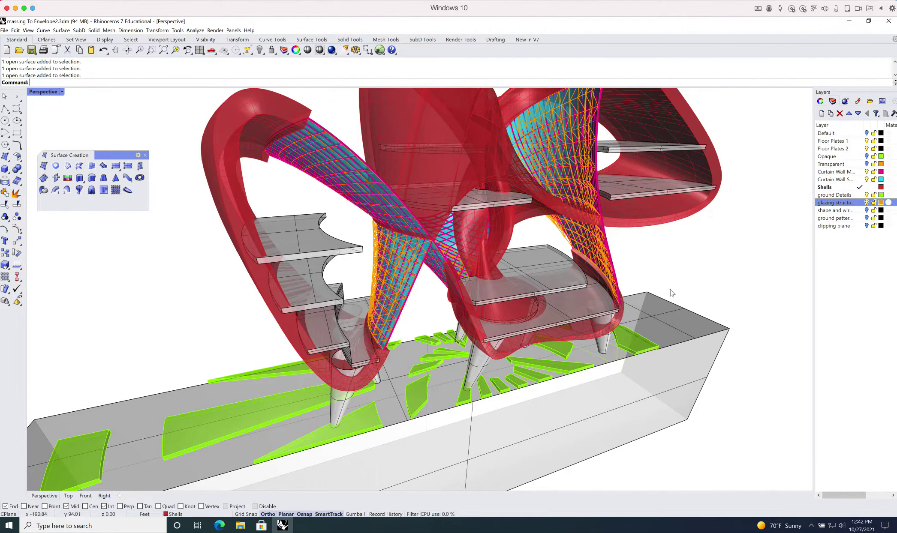
key(ctrl+alt+w)
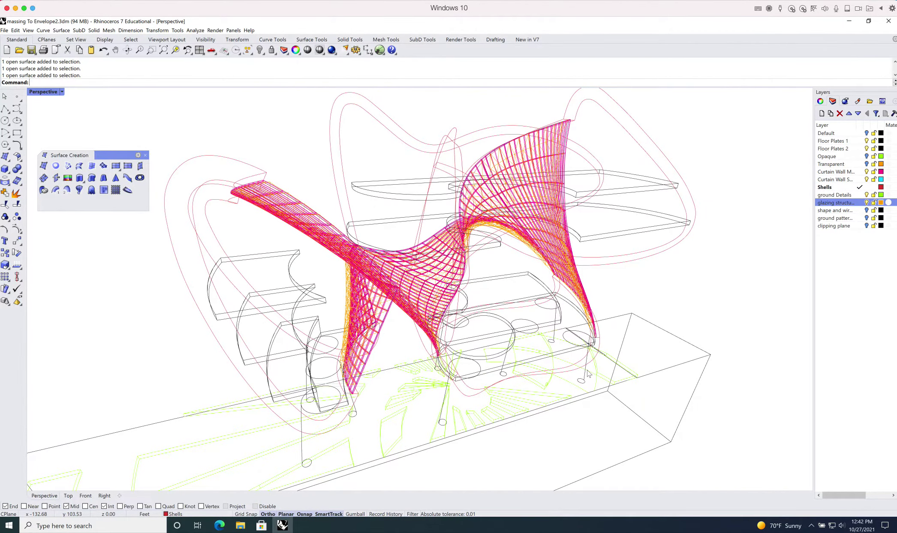
right_drag(588, 373, 586, 370)
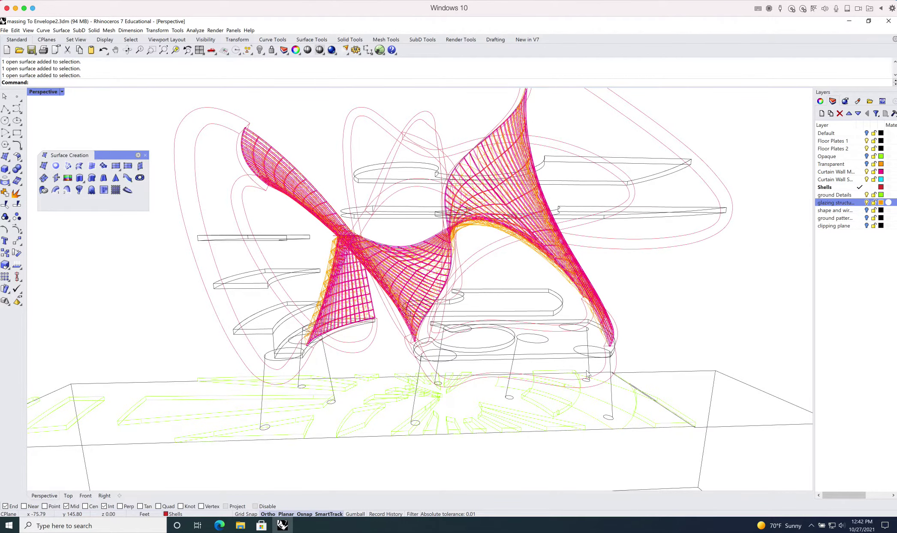
key(ctrl+alt+g)
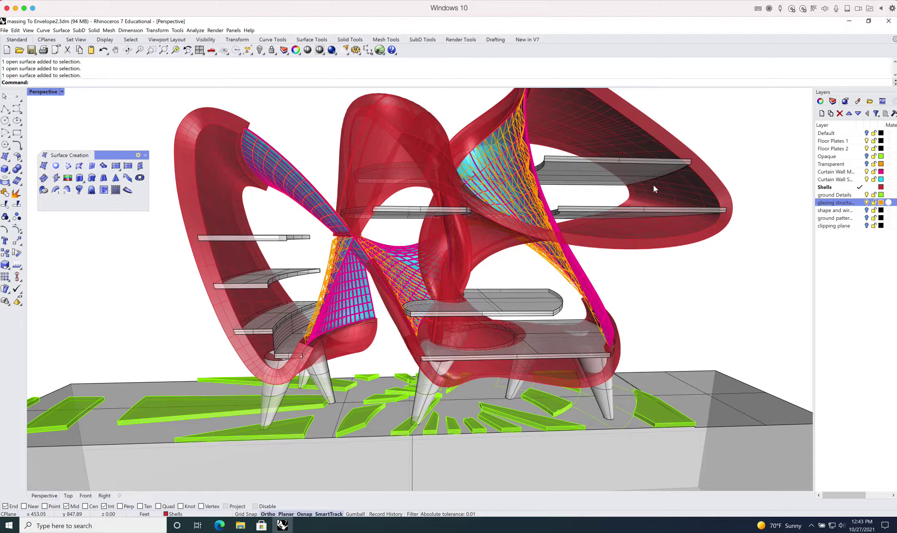
key(ctrl+alt+w)
mouse_move(650, 175)
right_down()
mouse_move(639, 193)
mouse_move(653, 208)
right_up()
key(ctrl+alt+g)
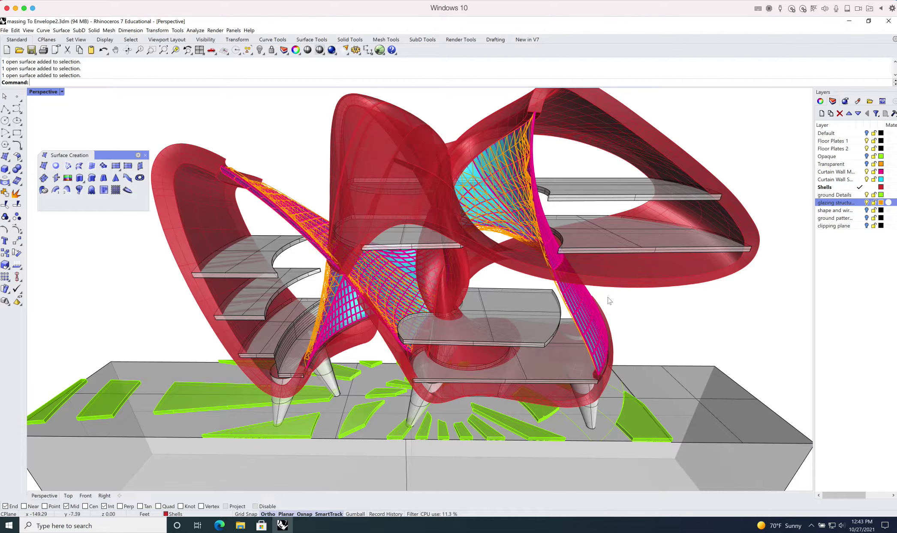
Examine the whole assembly from the front and the end, checking the glazing structure against shells and floor plates in shaded and wireframe displays
right_drag(484, 282, 487, 282)
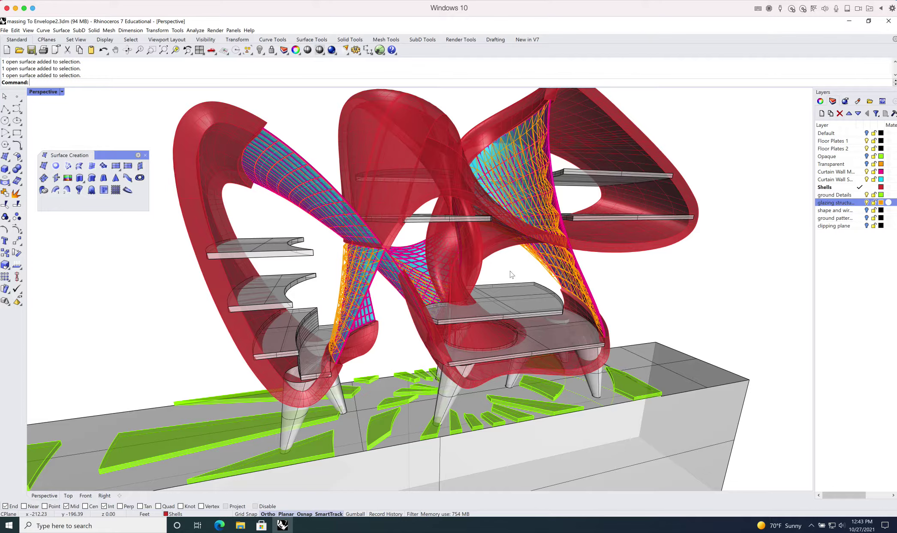
mouse_move(577, 266)
right_down()
mouse_move(630, 323)
mouse_move(617, 325)
right_up()
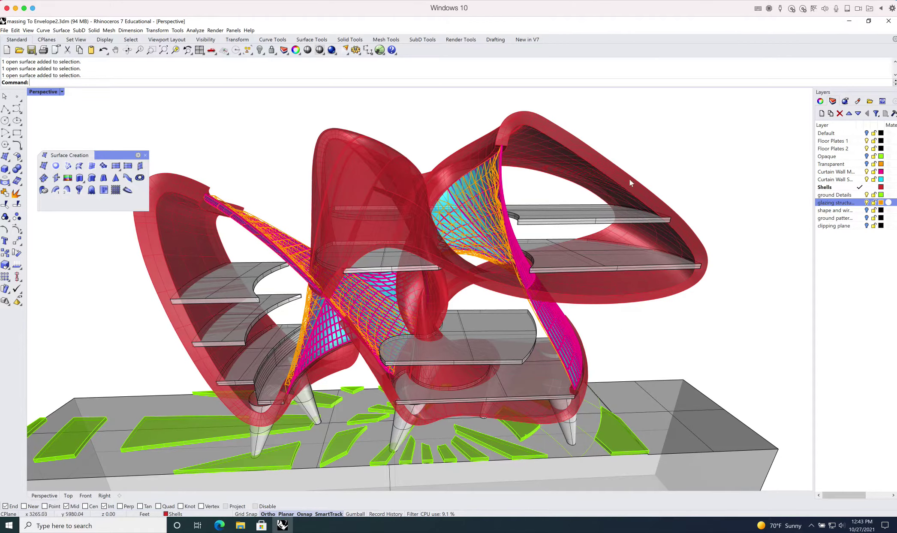
mouse_move(628, 178)
right_down()
mouse_move(637, 236)
mouse_move(594, 243)
mouse_move(605, 237)
right_up()
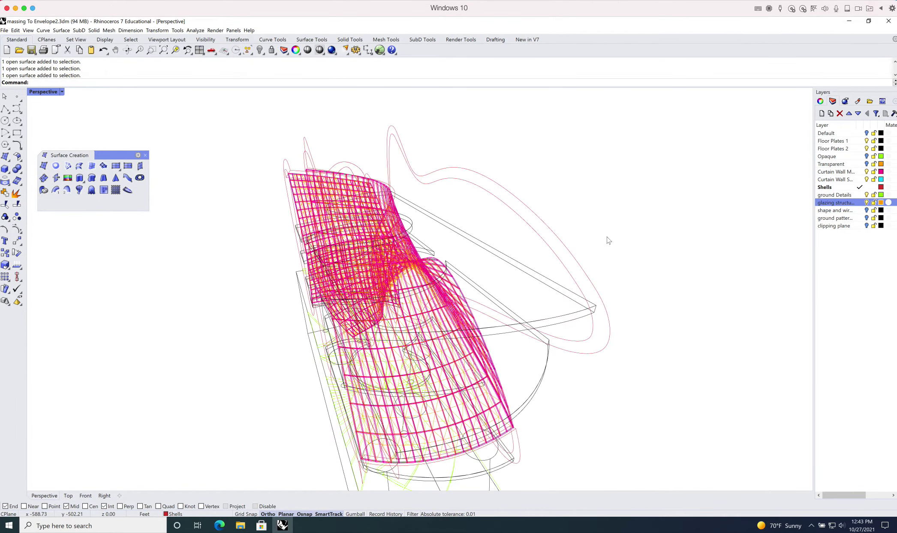
key(ctrl+alt+r)
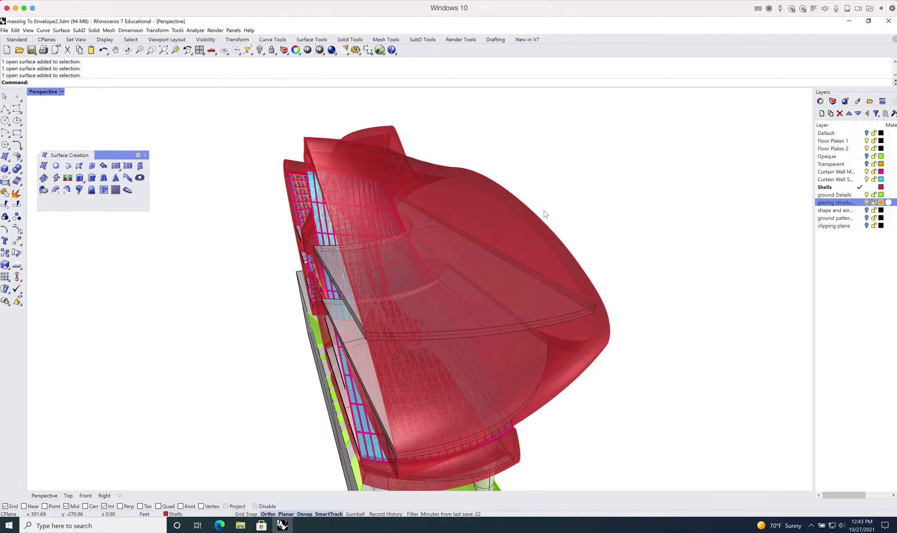
key(ctrl+alt+w)
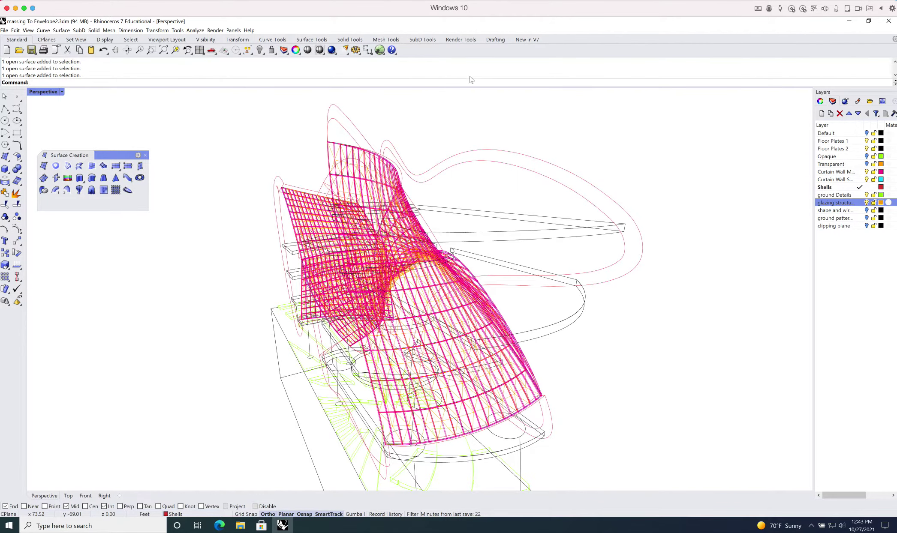
key(ctrl+alt+r)
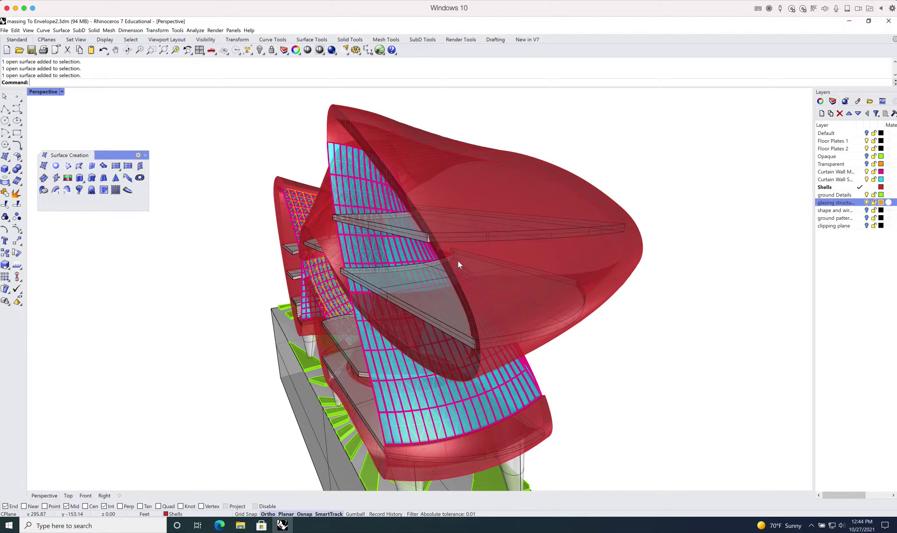
scroll(437, 317, down, 3)
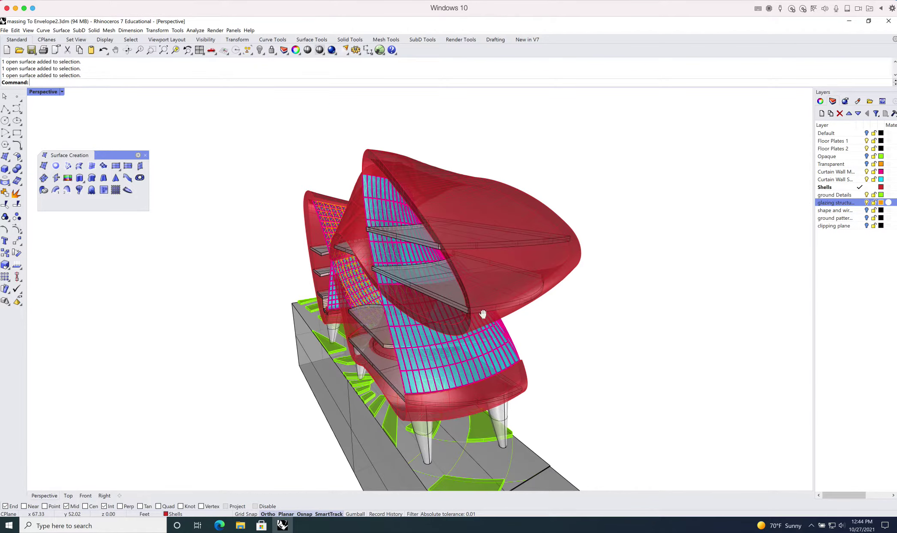
scroll(492, 325, up, 1)
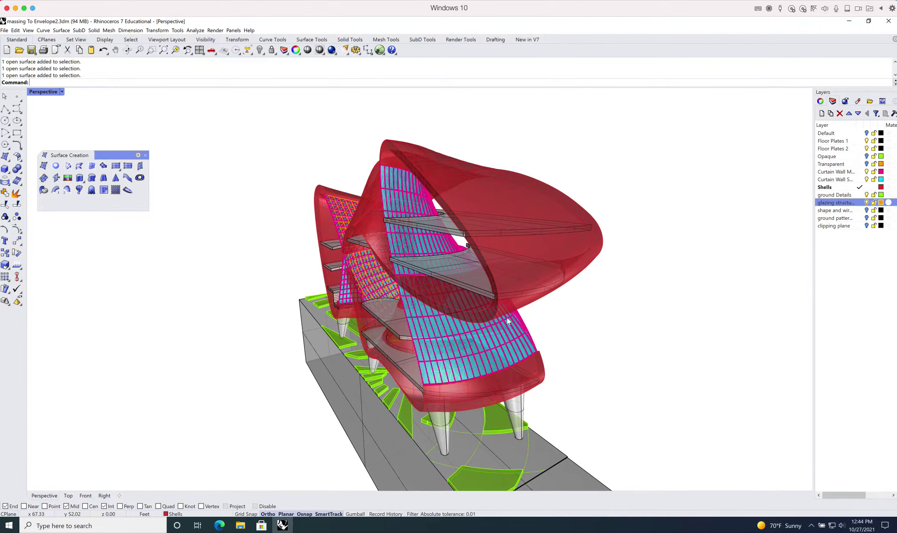
scroll(507, 320, up, 1)
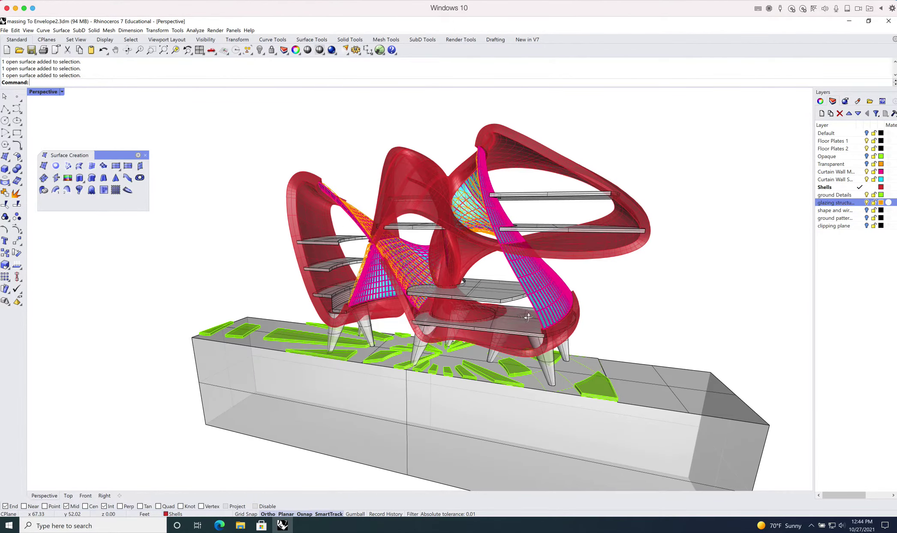
scroll(528, 316, up, 2)
right_drag(528, 317, 528, 321)
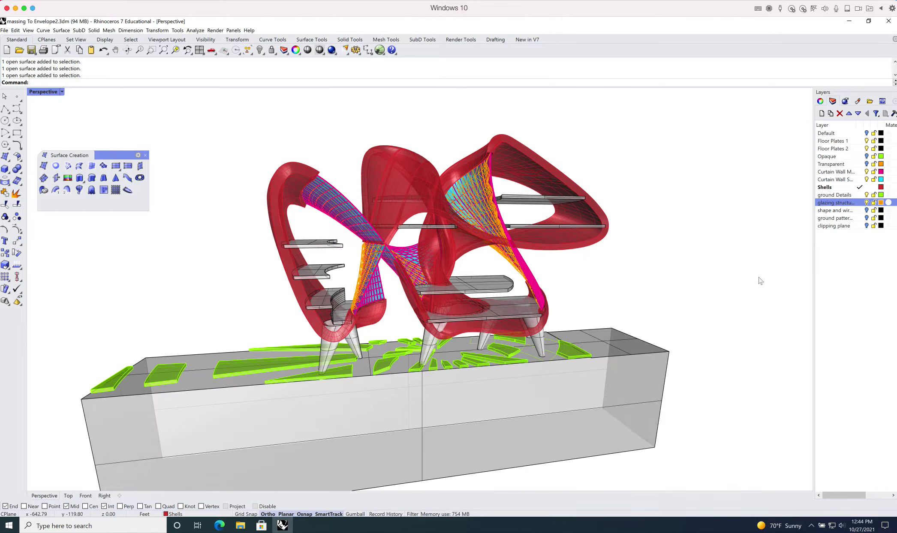
mouse_move(515, 312)
right_down()
mouse_move(532, 314)
mouse_move(481, 300)
mouse_move(531, 305)
right_up()
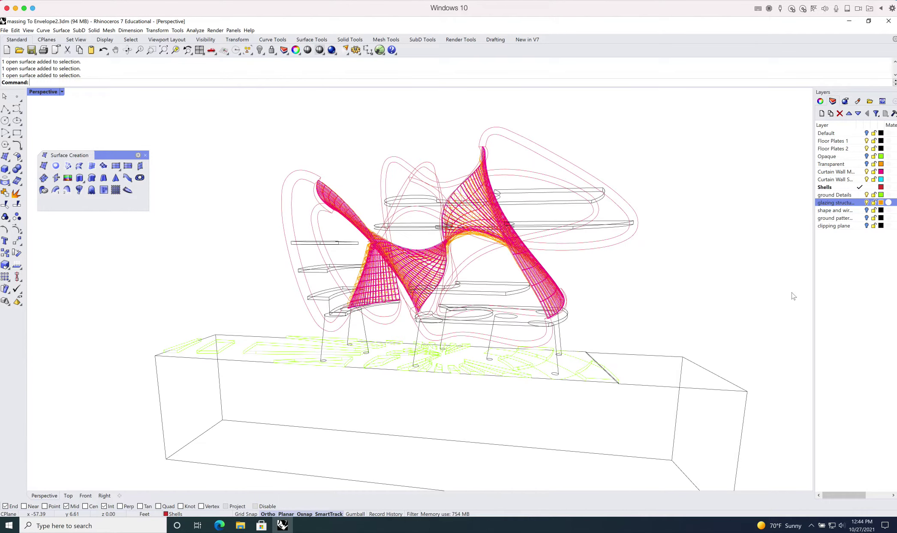
Show the clipping plane layer and enable both clipping planes in the Perspective view to section the building
click(868, 228)
click(866, 226)
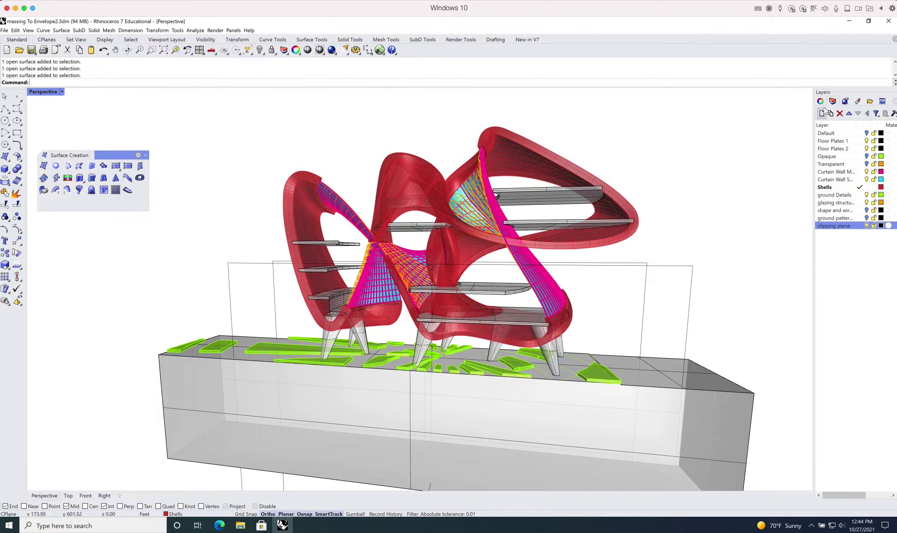
drag(719, 244, 646, 283)
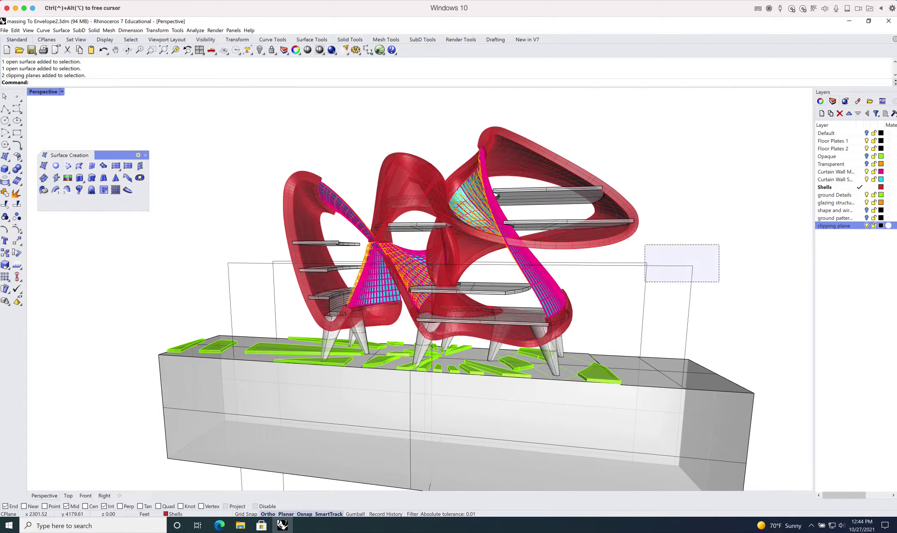
click(820, 101)
click(825, 182)
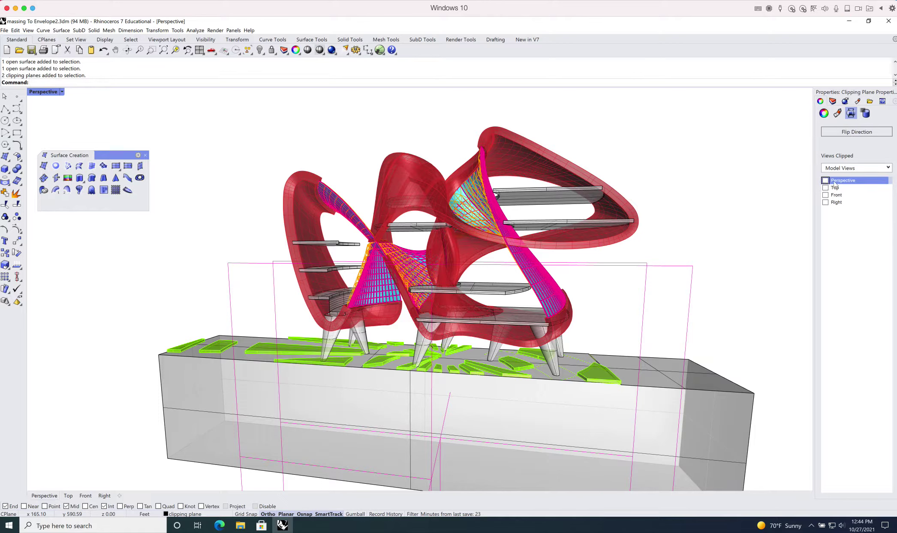
key(space)
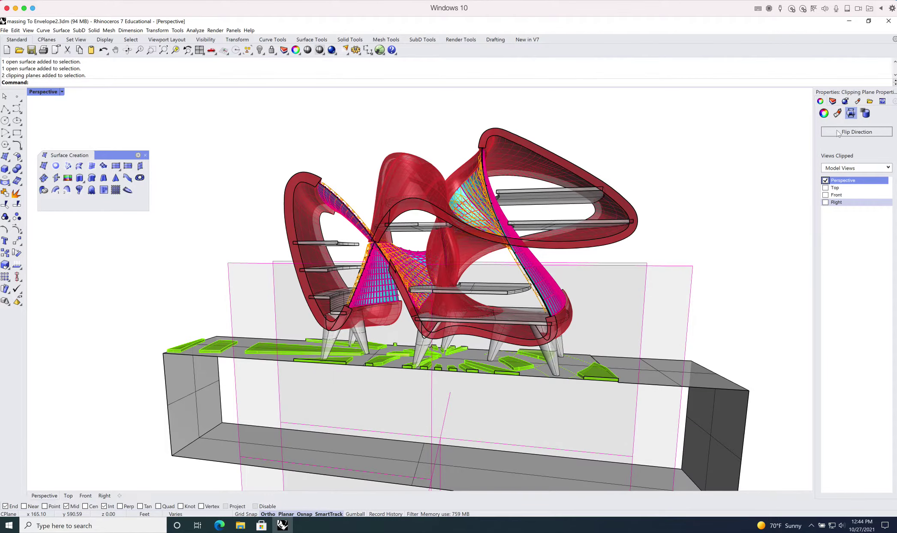
click(833, 101)
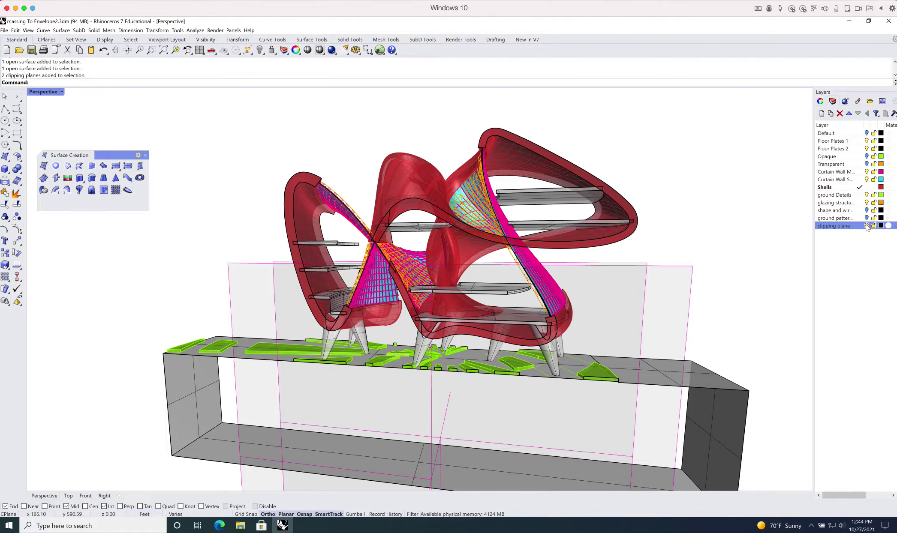
Hide the clipping plane layer and switch the Perspective view to the Rendered display mode
click(866, 226)
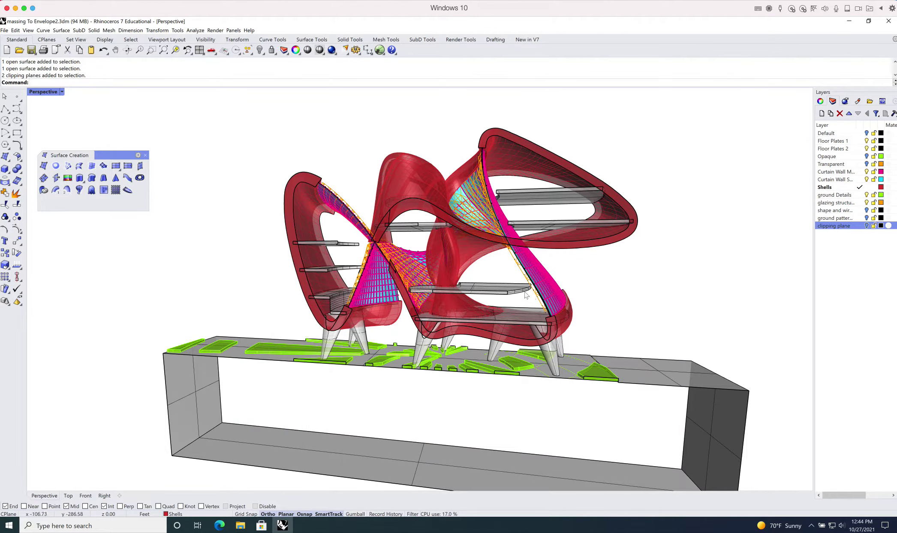
right_drag(511, 296, 497, 260)
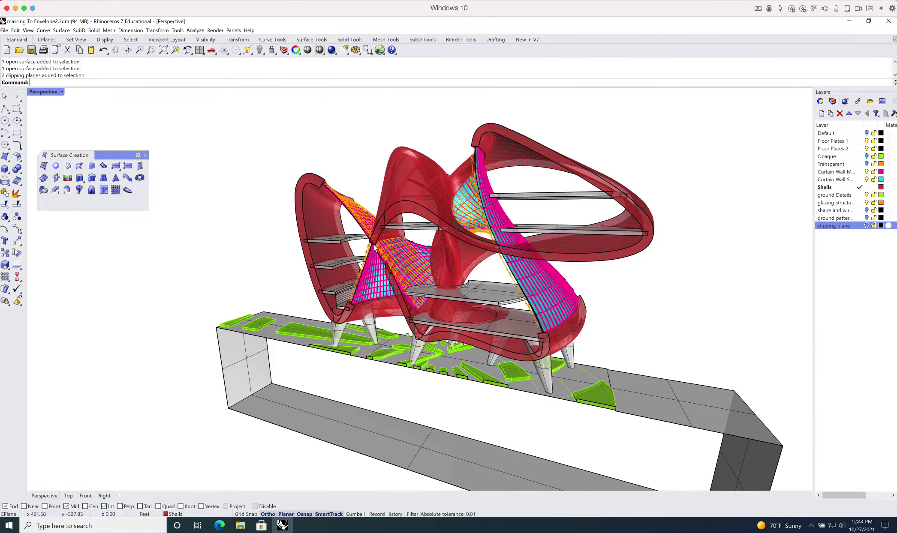
scroll(381, 245, up, 2)
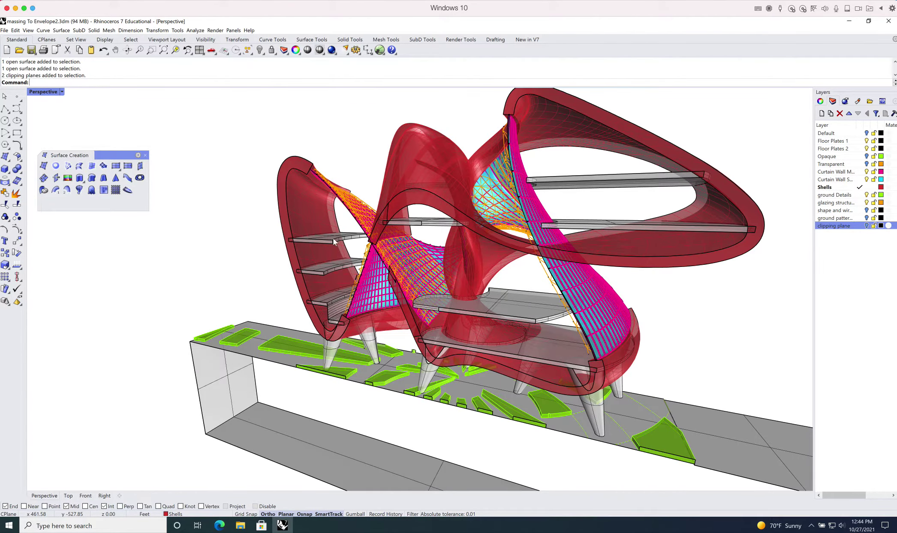
scroll(294, 170, up, 1)
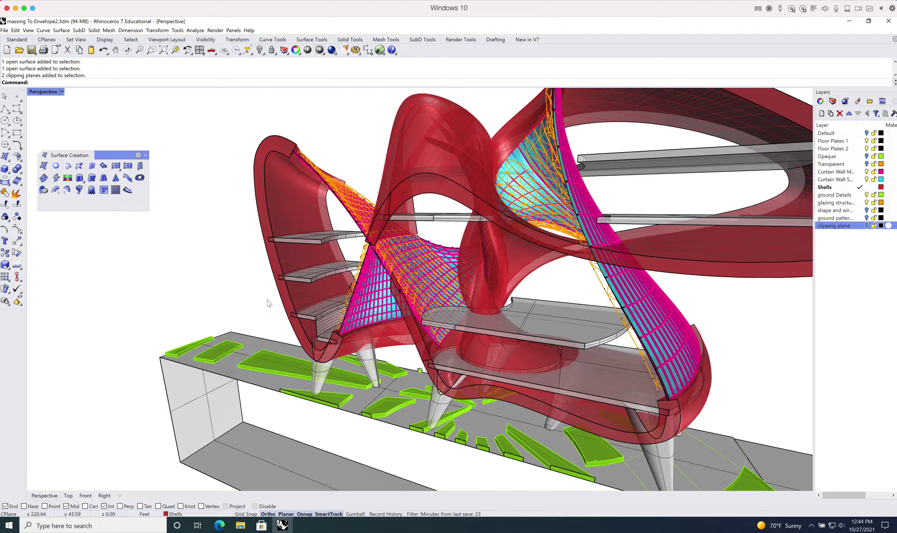
click(62, 92)
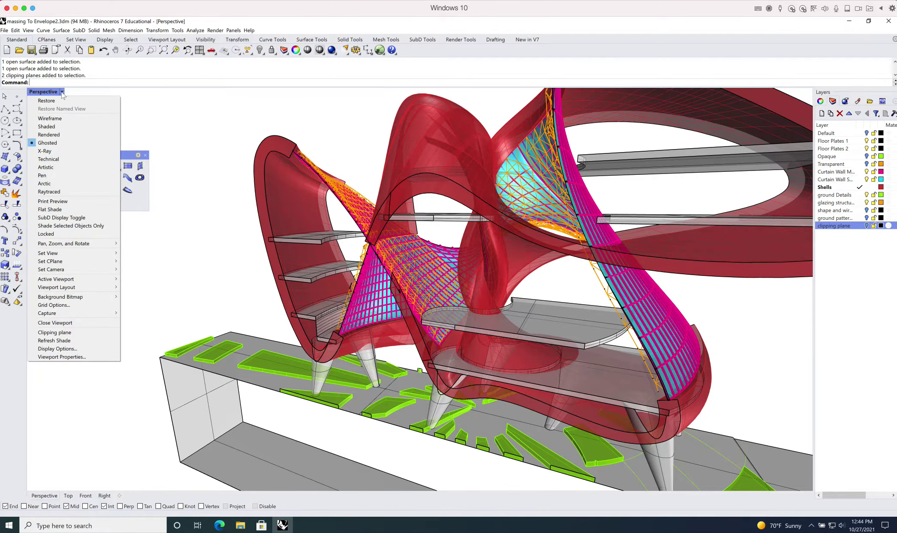
click(52, 135)
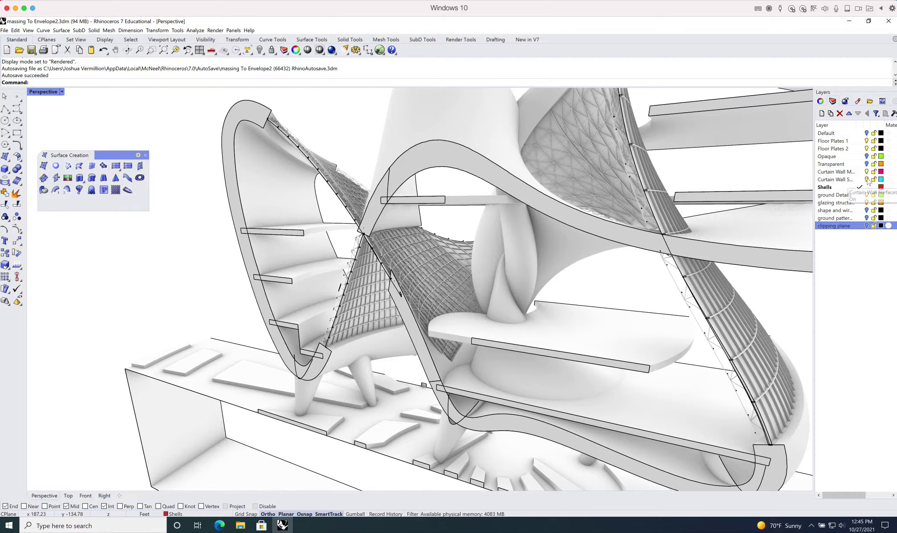
Hide the curtain wall surfaces layer while leaving the curtain wall mullions layer shown
click(861, 172)
click(866, 172)
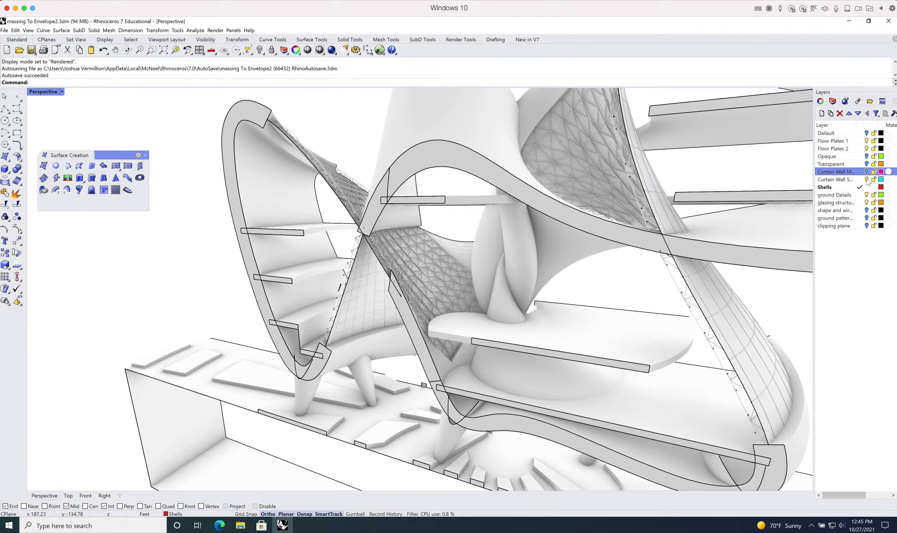
click(867, 180)
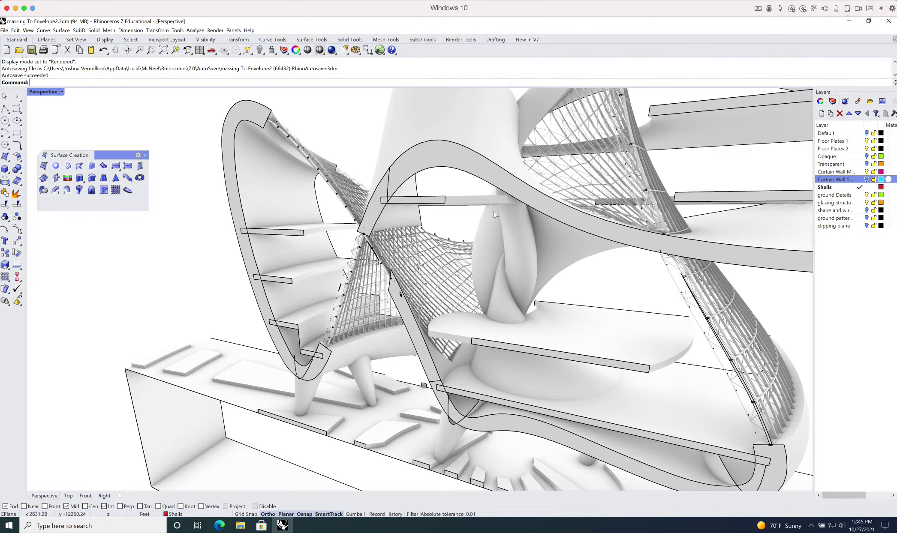
Examine up close how the mullions and glazing structure meet the cut shells and floor plates in the rendered section
scroll(368, 292, up, 2)
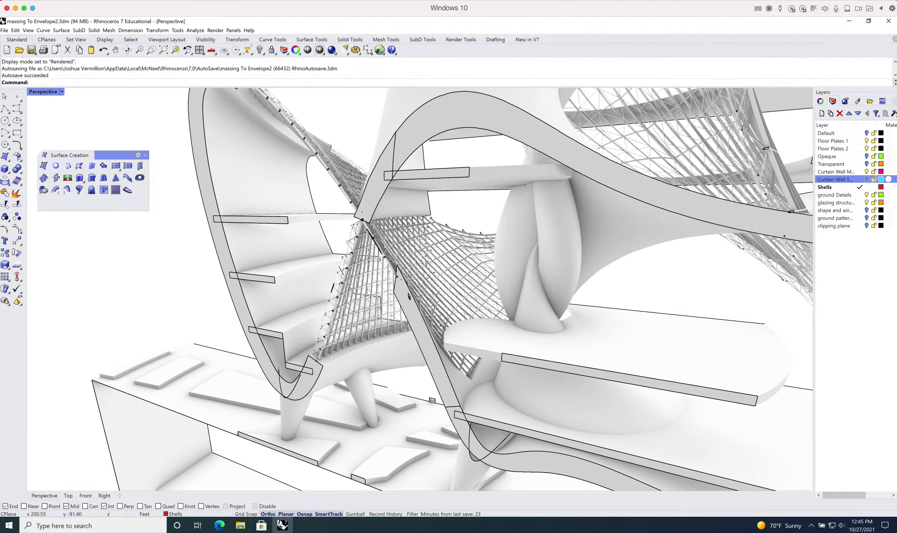
scroll(368, 292, up, 2)
scroll(368, 293, up, 2)
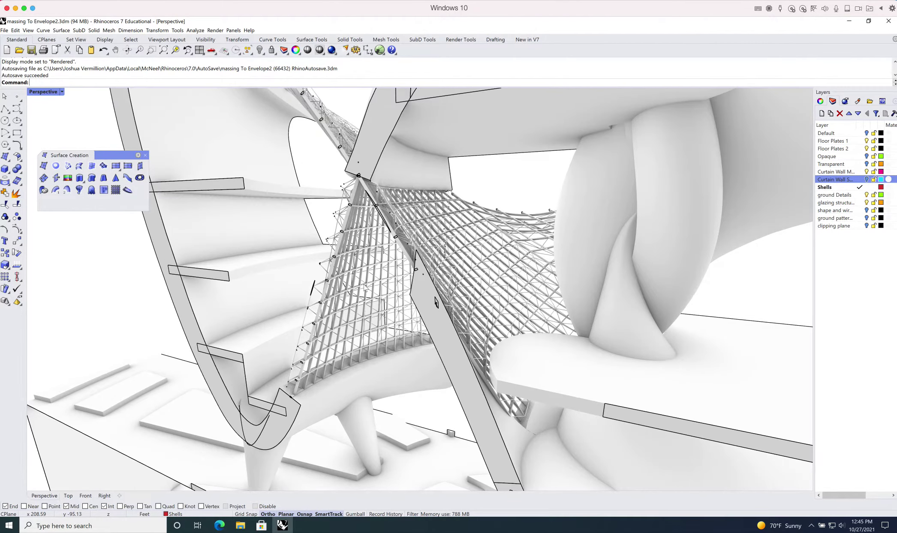
scroll(365, 288, up, 2)
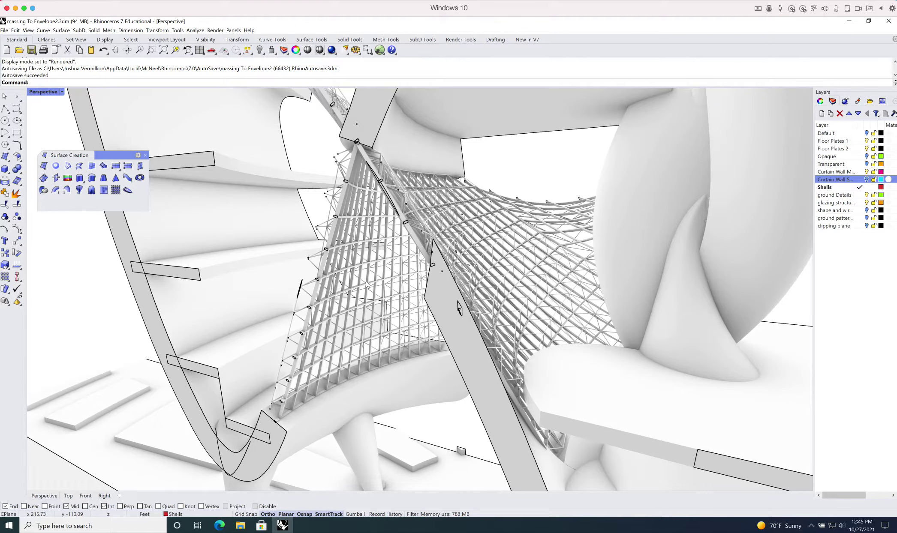
scroll(366, 285, up, 2)
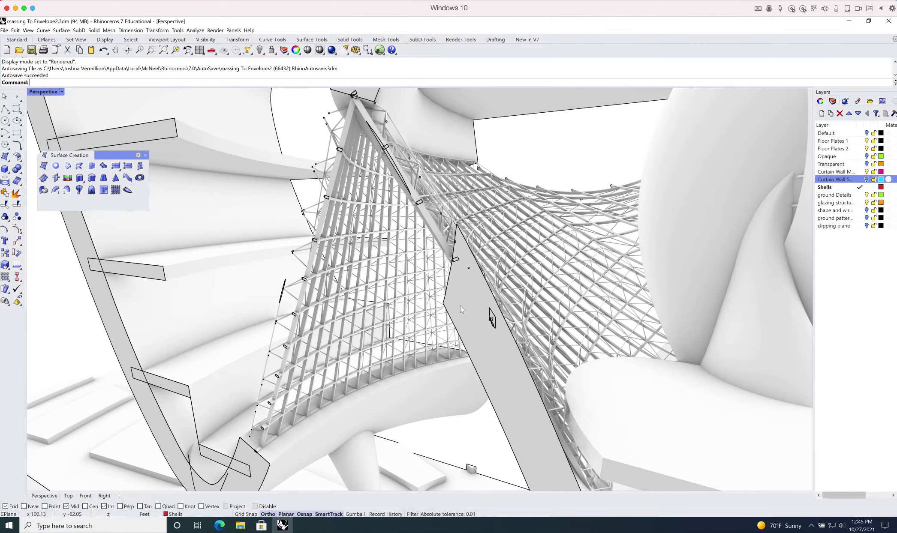
scroll(461, 310, down, 2)
scroll(418, 236, down, 2)
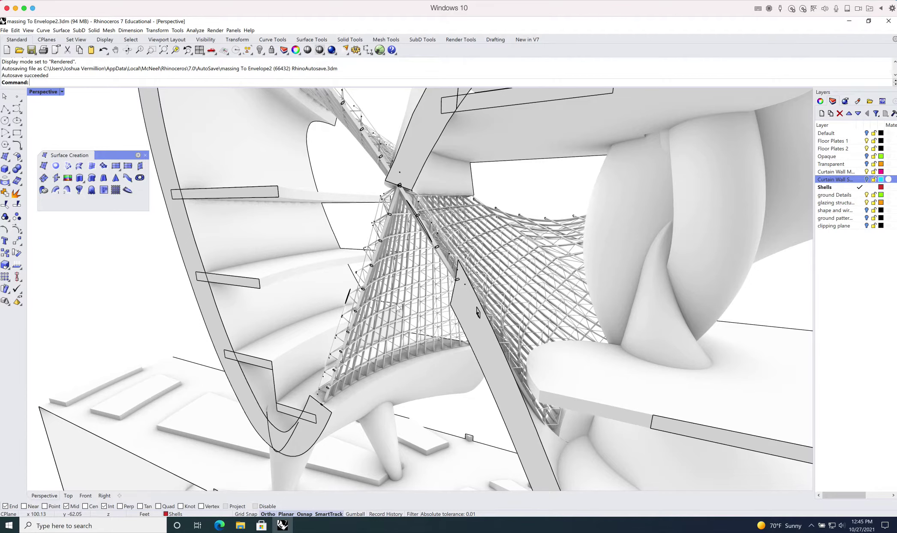
scroll(397, 308, down, 2)
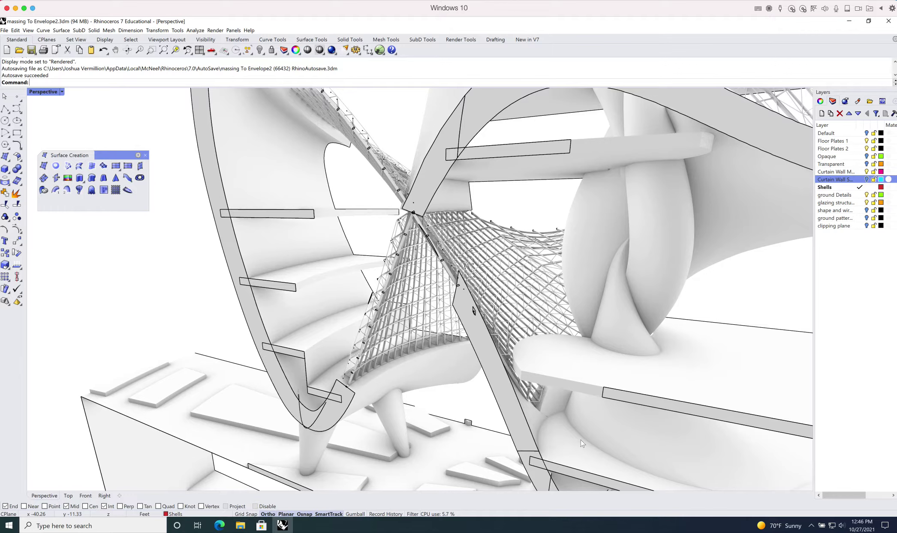
scroll(600, 437, down, 4)
shift+right_drag(625, 402, 610, 399)
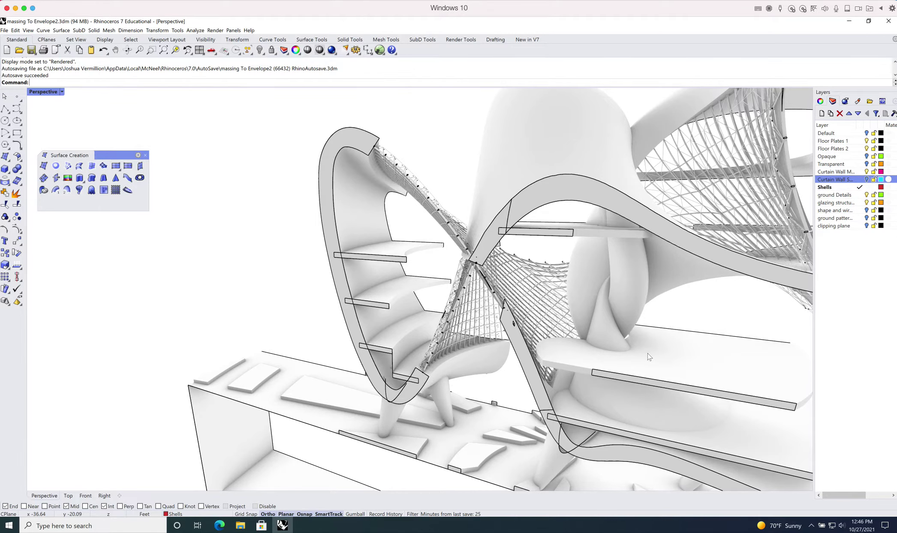
scroll(649, 357, down, 2)
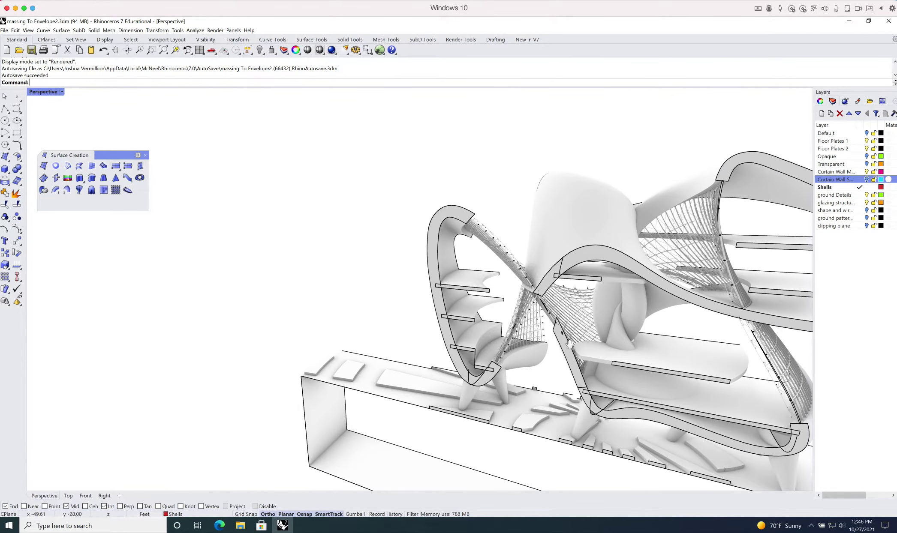
Hide the glazing structure layer while viewing the whole sectioned building from the front
right_drag(569, 343, 547, 413)
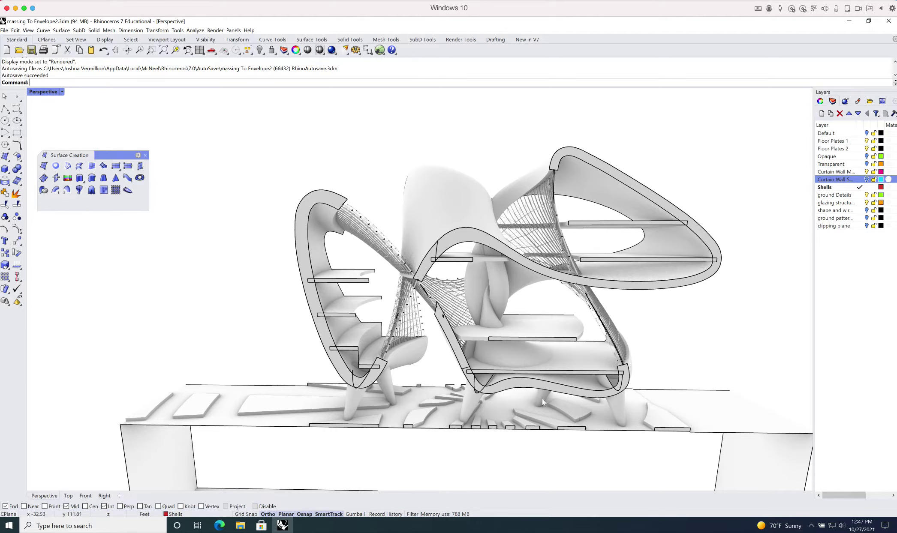
right_drag(542, 398, 508, 352)
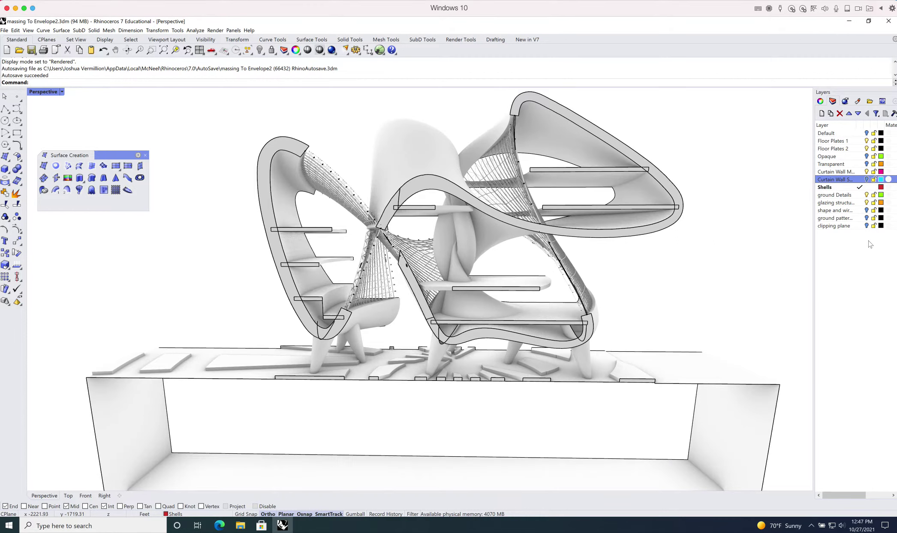
click(863, 203)
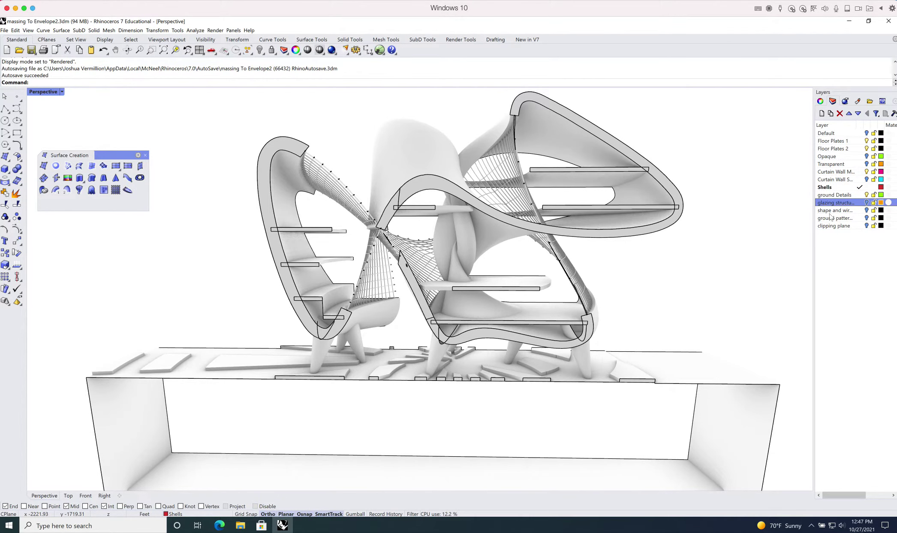
Examine the space beneath the shells at ground level, checking the tapered legs, ground details and sectioned shell ends
right_drag(609, 336, 558, 324)
scroll(553, 339, up, 5)
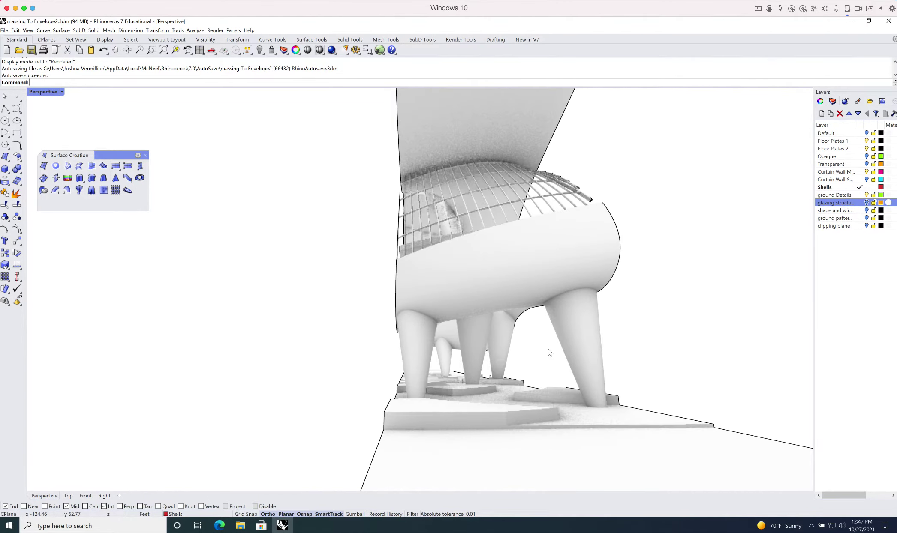
scroll(545, 353, up, 8)
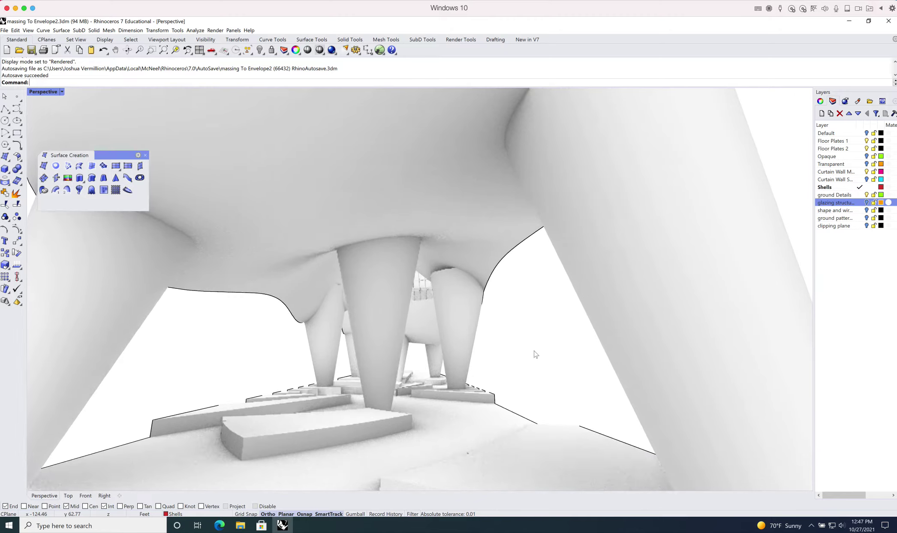
scroll(536, 350, up, 5)
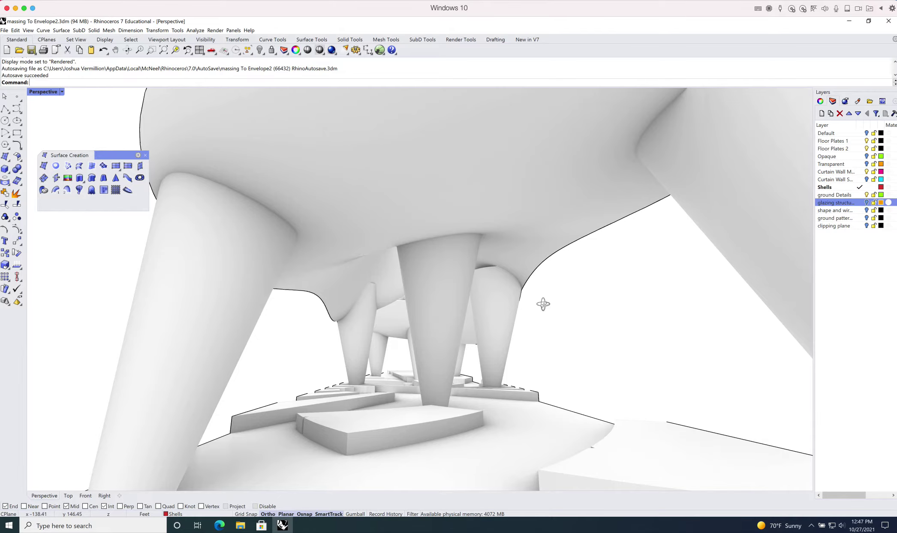
right_drag(543, 305, 548, 308)
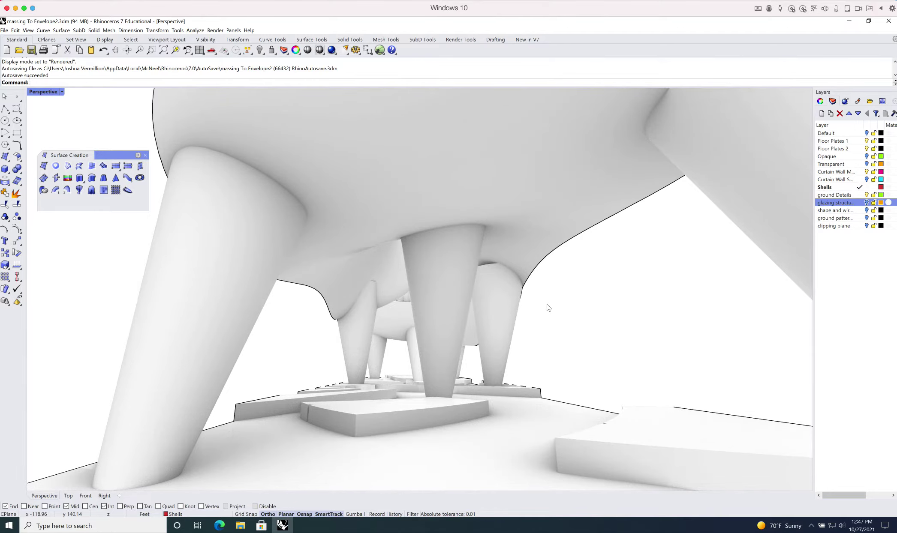
right_drag(577, 312, 475, 318)
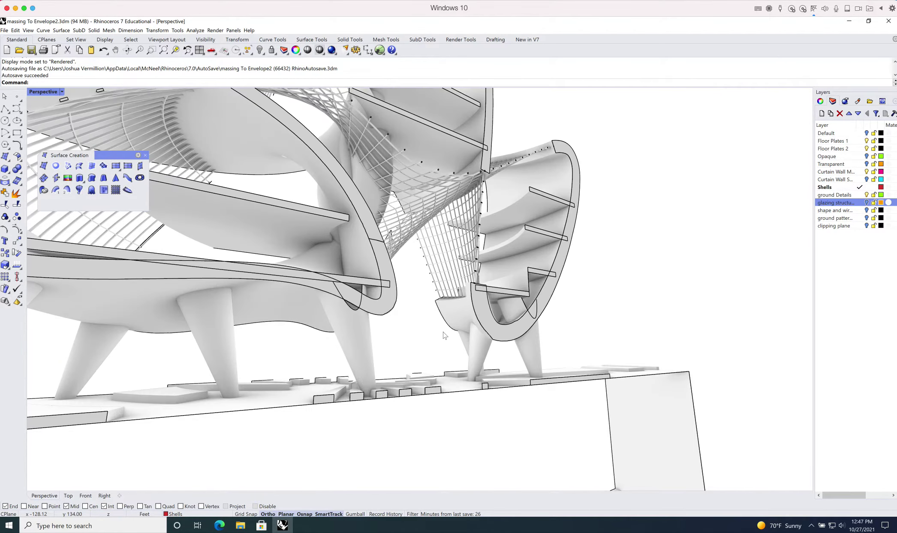
scroll(444, 335, up, 4)
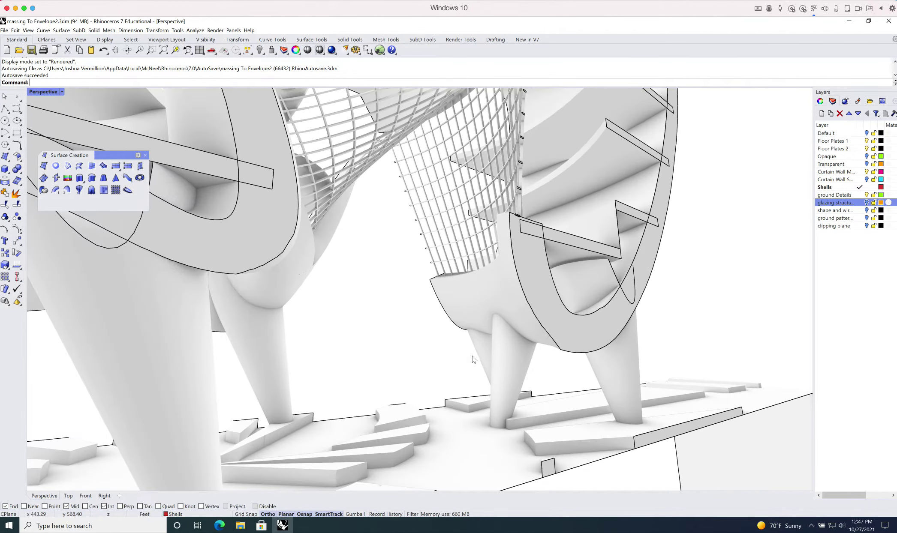
scroll(476, 358, up, 4)
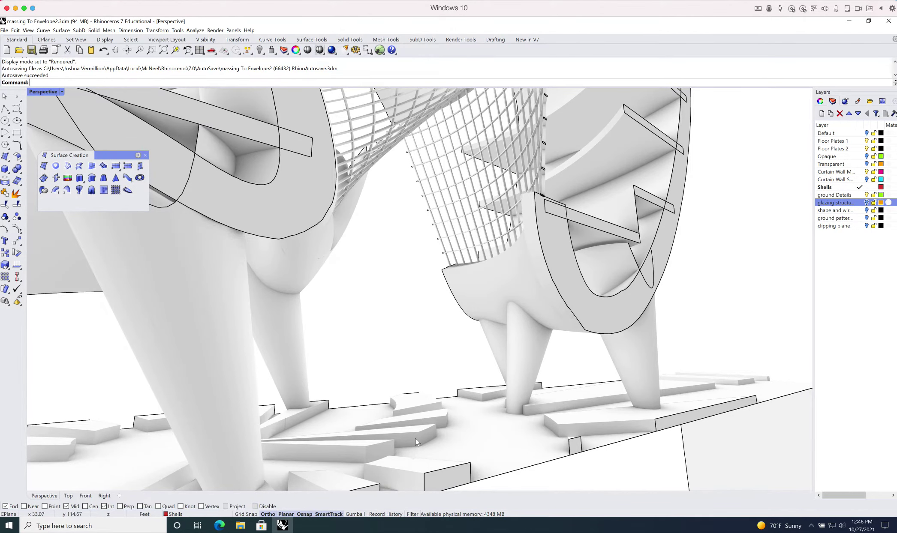
right_drag(308, 450, 251, 466)
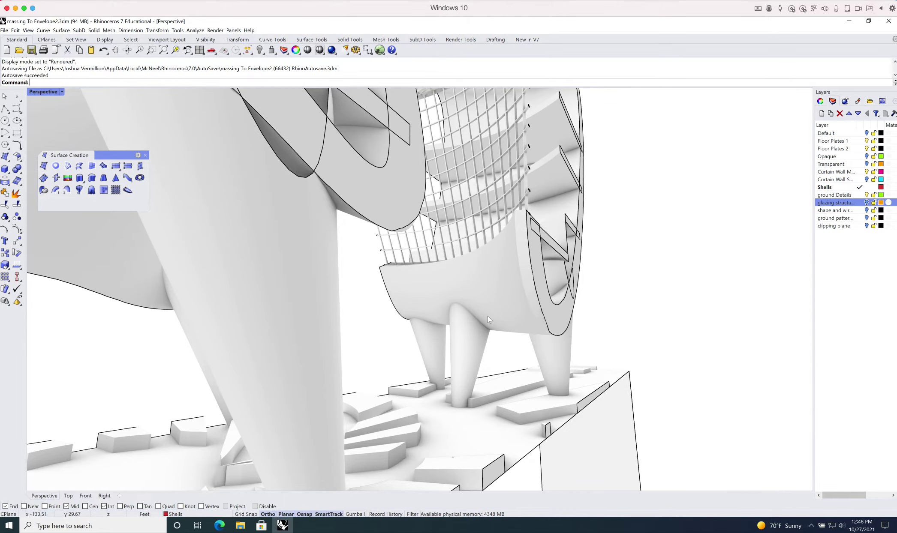
Examine the sectioned end shell, its stepped floor plates and curtain wall mullions, comparing wireframe and rendered displays
key(ctrl+alt+w)
right_drag(471, 331, 476, 316)
right_drag(528, 268, 540, 286)
scroll(414, 353, up, 10)
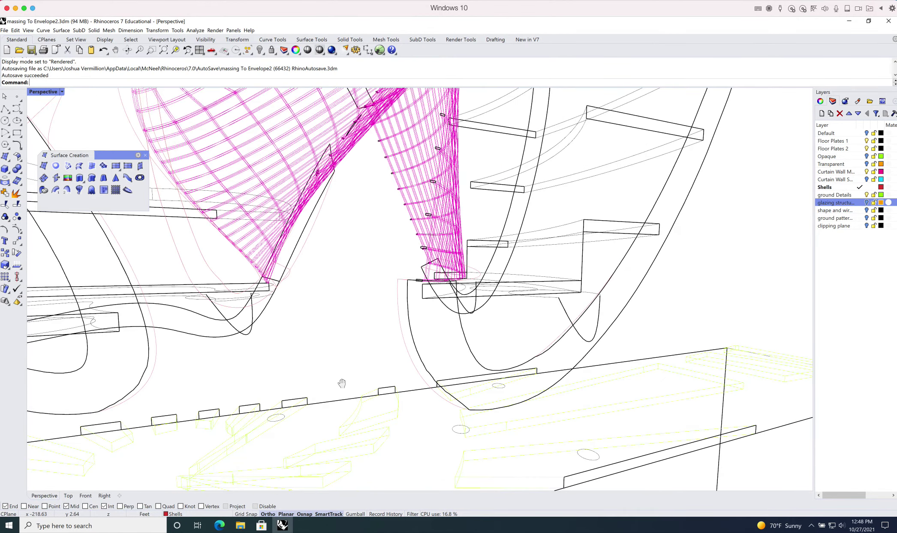
key(ctrl+alt+r)
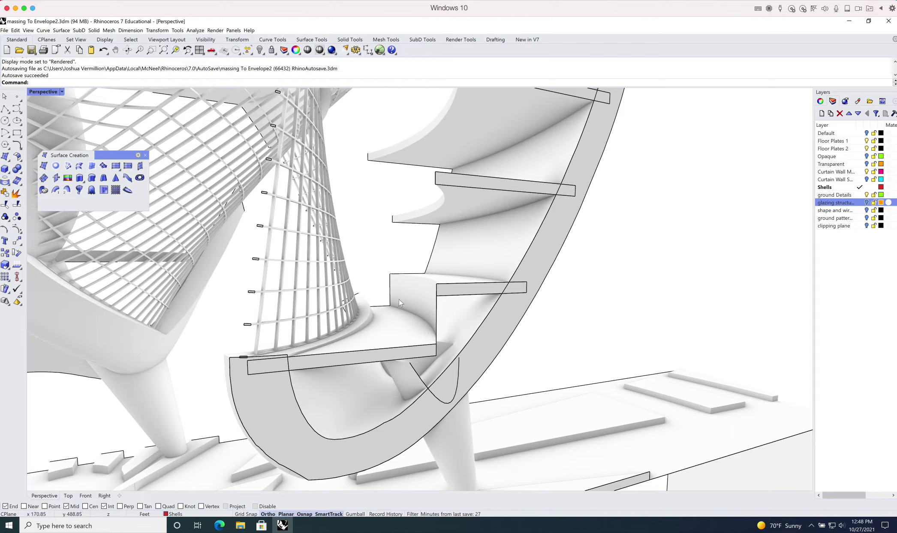
scroll(391, 279, down, 3)
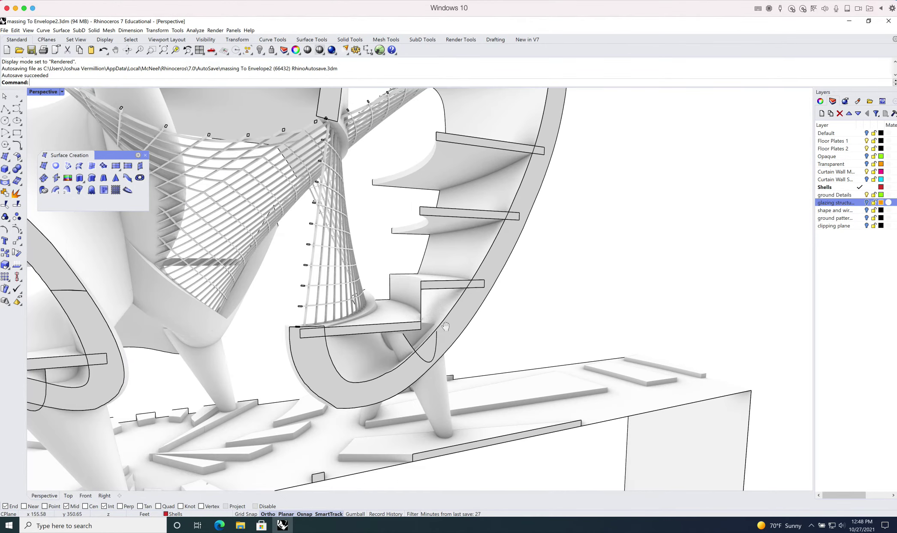
scroll(446, 327, up, 3)
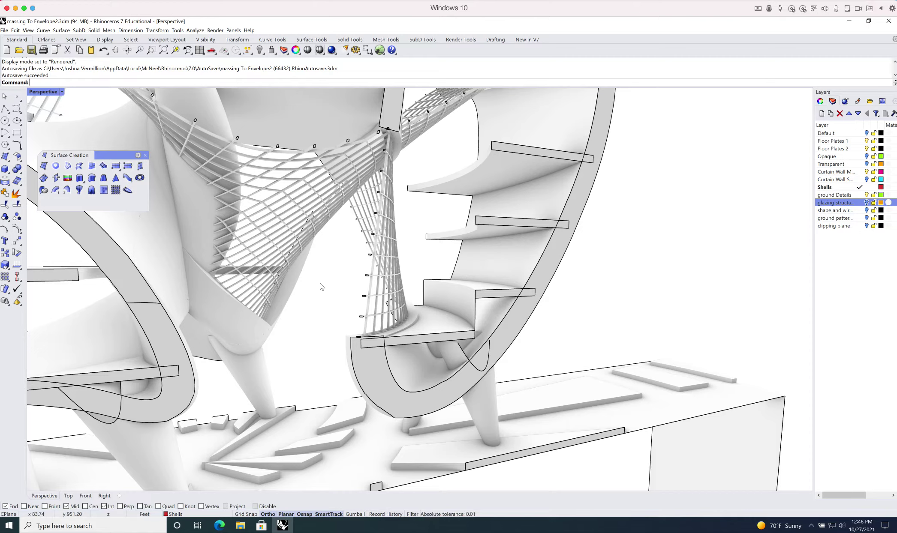
shift+right_drag(317, 286, 360, 306)
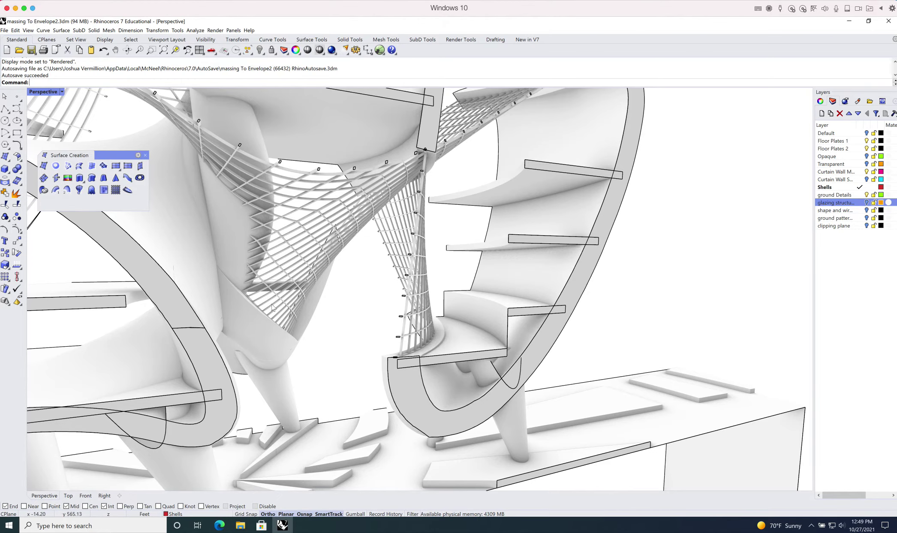
right_drag(276, 238, 298, 237)
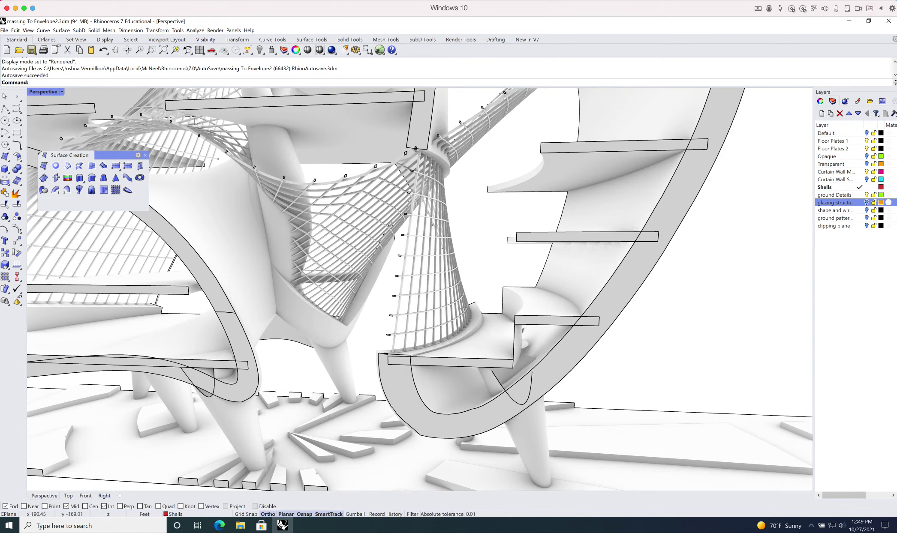
Save the model file with the rendered section view in place
click(62, 91)
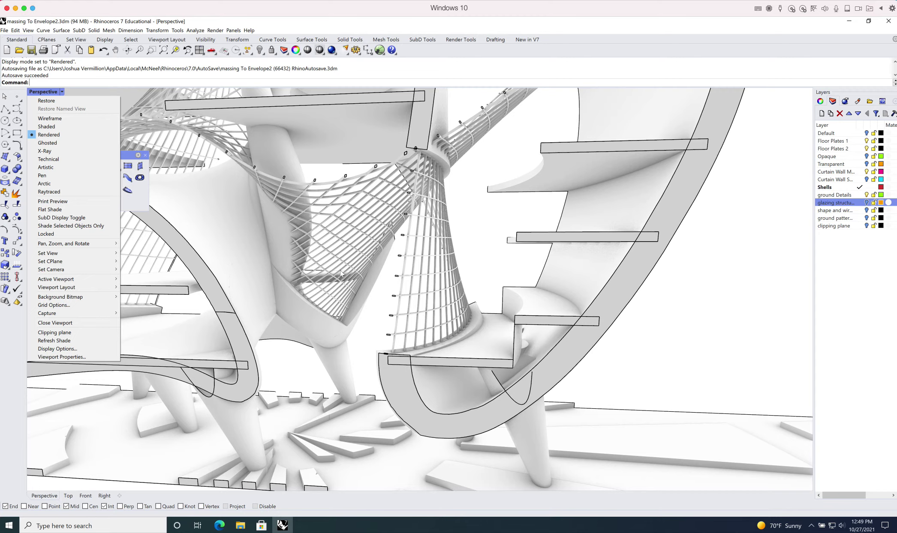
click(55, 94)
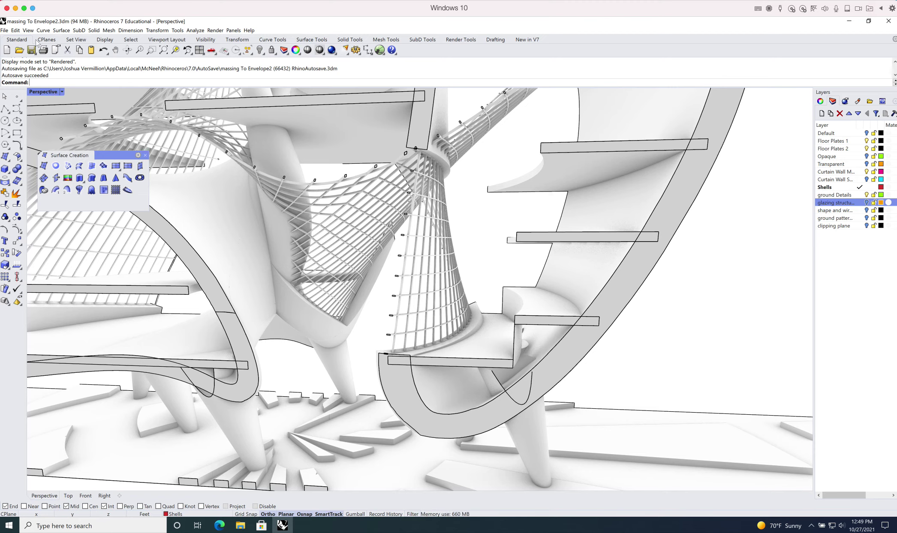
click(31, 50)
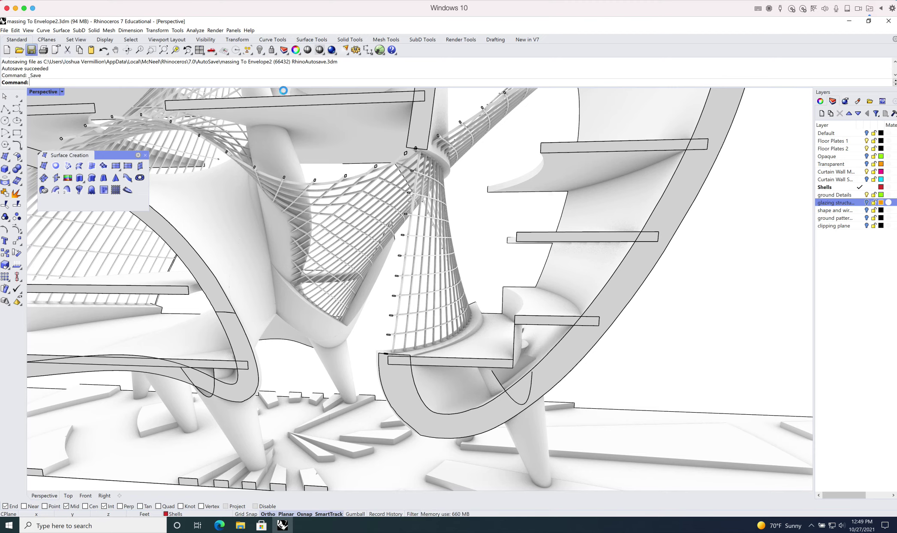